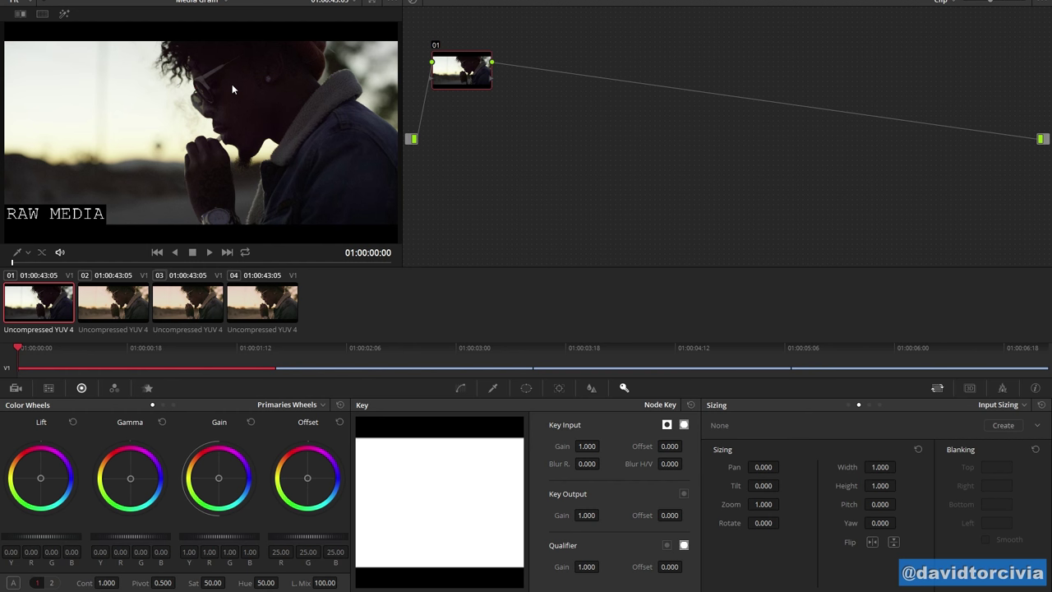
# Play the raw clip full screen, zooming in and panning over the face and ear to inspect noise
pyautogui.hotkey('shift', 'f')
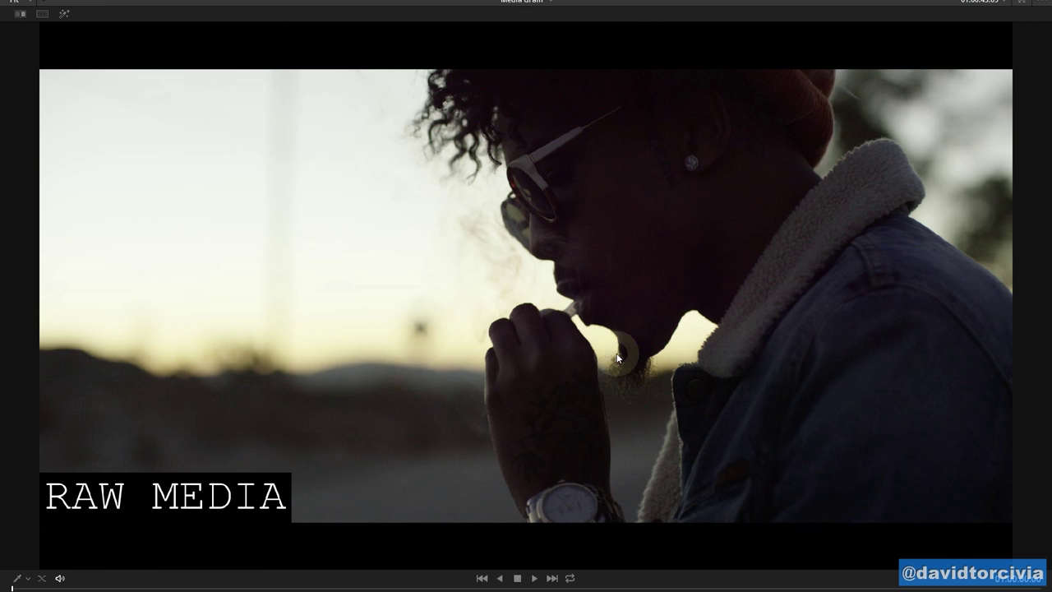
pyautogui.press('space')
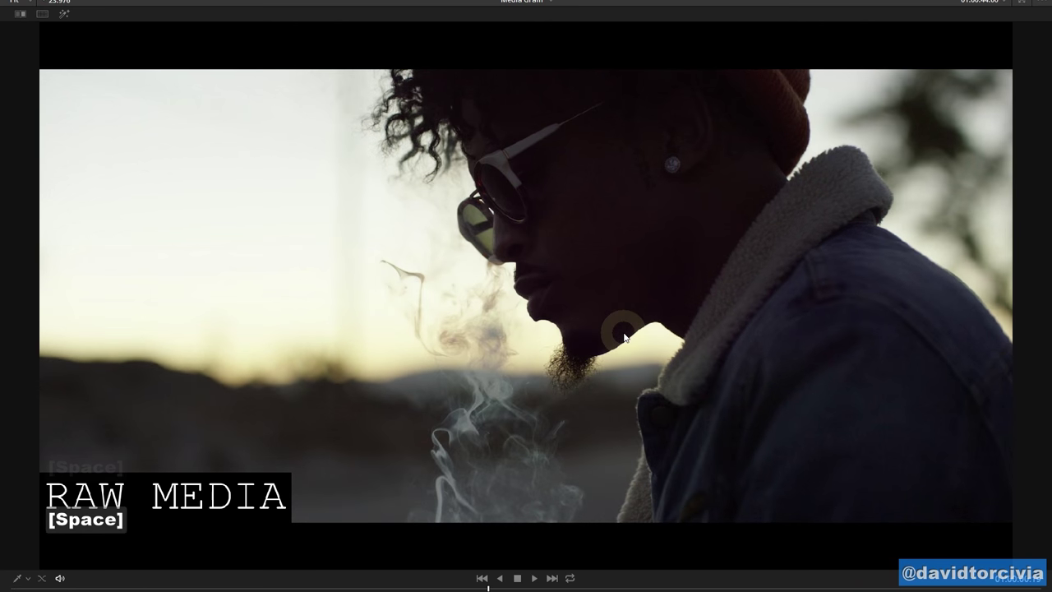
pyautogui.scroll(2, 618, 246)
pyautogui.scroll(2, 619, 247)
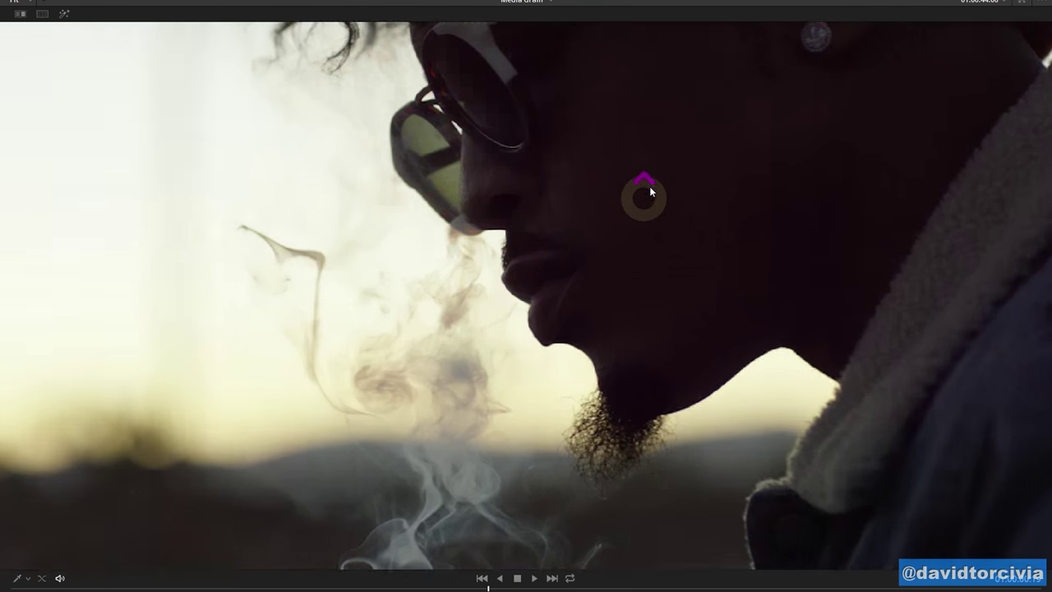
pyautogui.moveTo(648, 179); pyautogui.dragTo(430, 414)
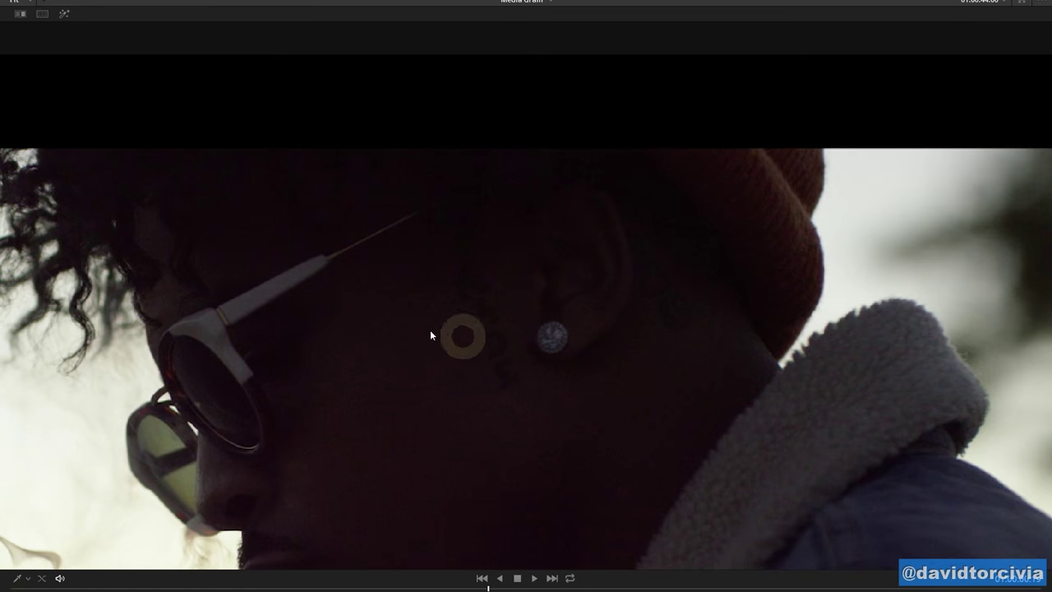
pyautogui.moveTo(403, 333); pyautogui.dragTo(404, 131)
pyautogui.hotkey('shift', 'f')
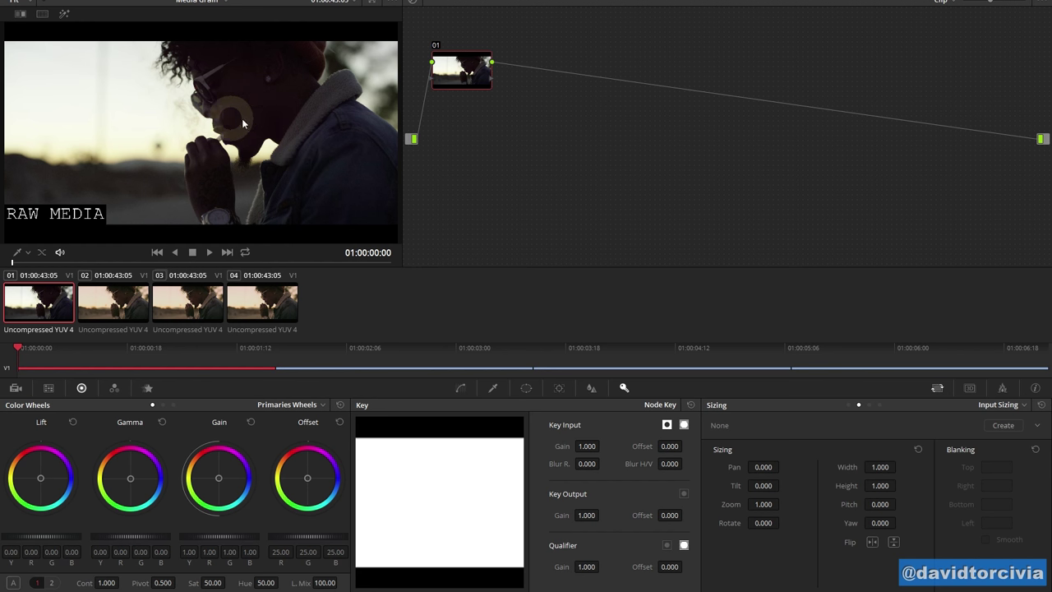
# Review graded clip 02 full screen, zooming across the background and playing it briefly
pyautogui.click(125, 305)
pyautogui.hotkey('shift', 'f')
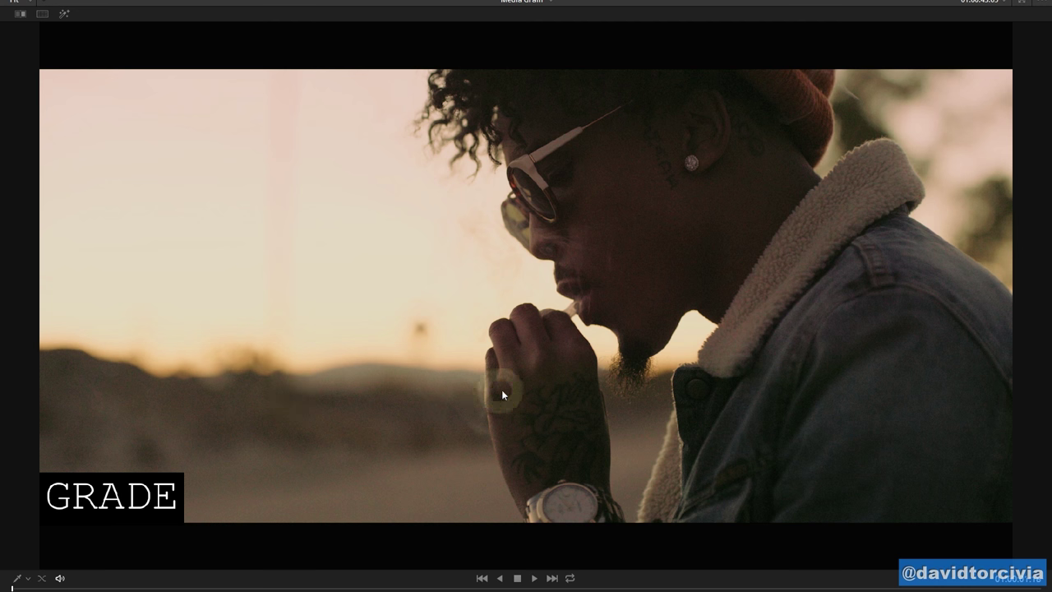
pyautogui.scroll(4, 489, 398)
pyautogui.moveTo(327, 476); pyautogui.dragTo(526, 280)
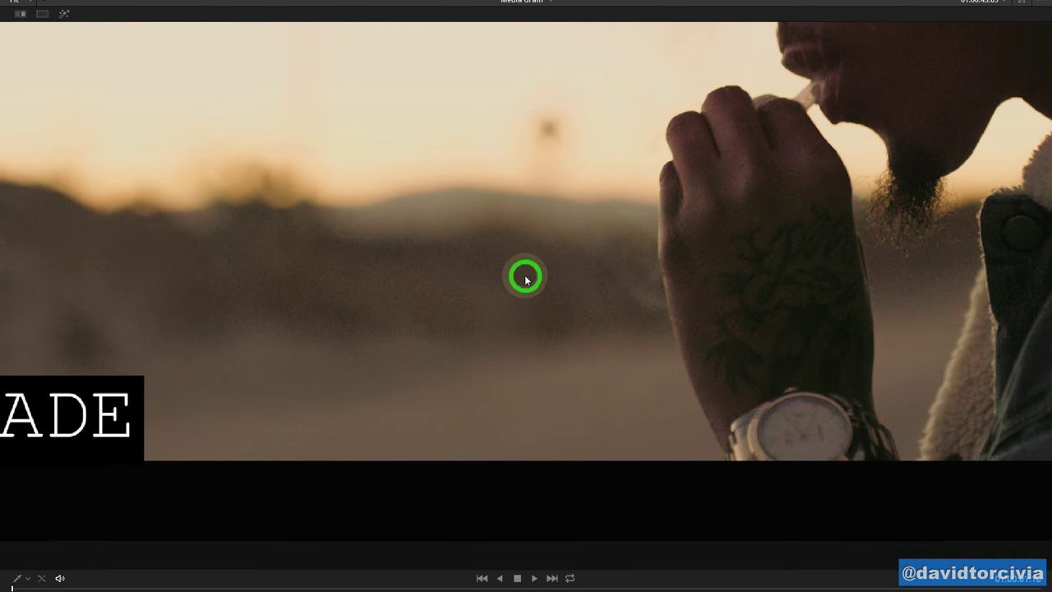
pyautogui.scroll(-2, 300, 469)
pyautogui.scroll(3, 676, 291)
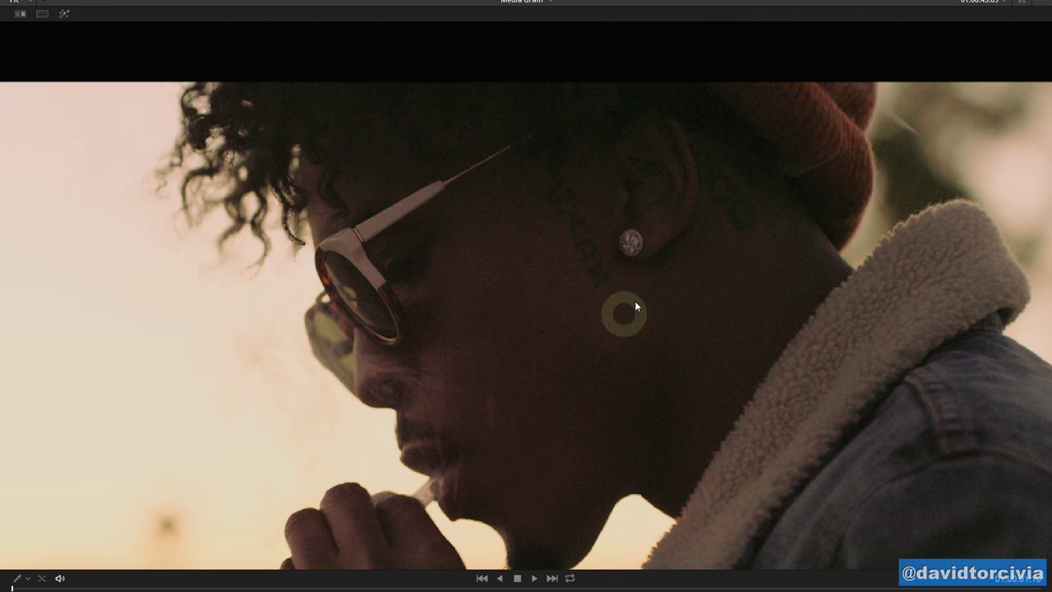
pyautogui.press('space')
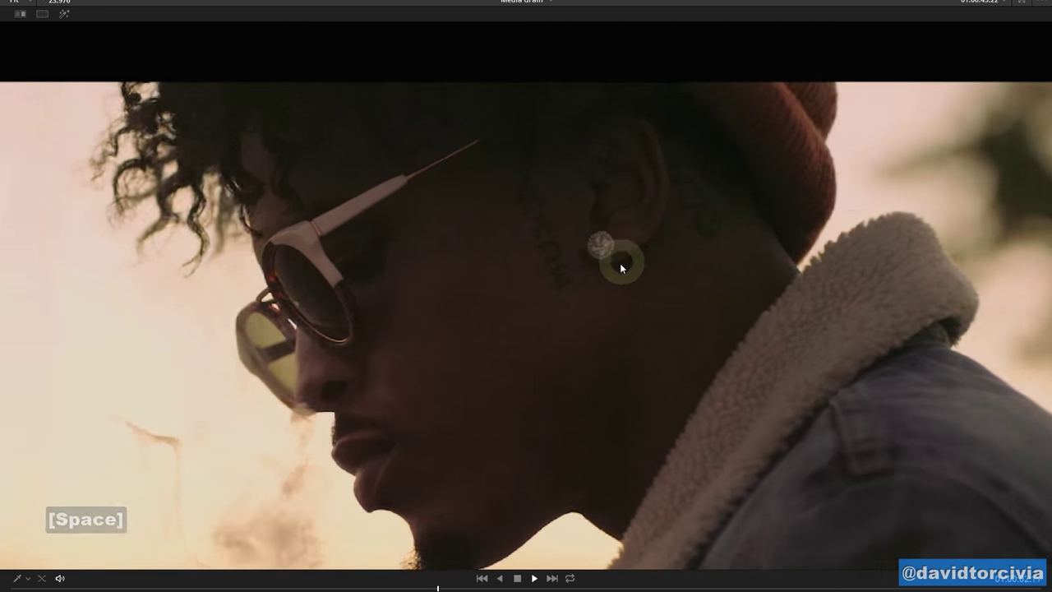
pyautogui.press('space')
pyautogui.hotkey('shift', 'f')
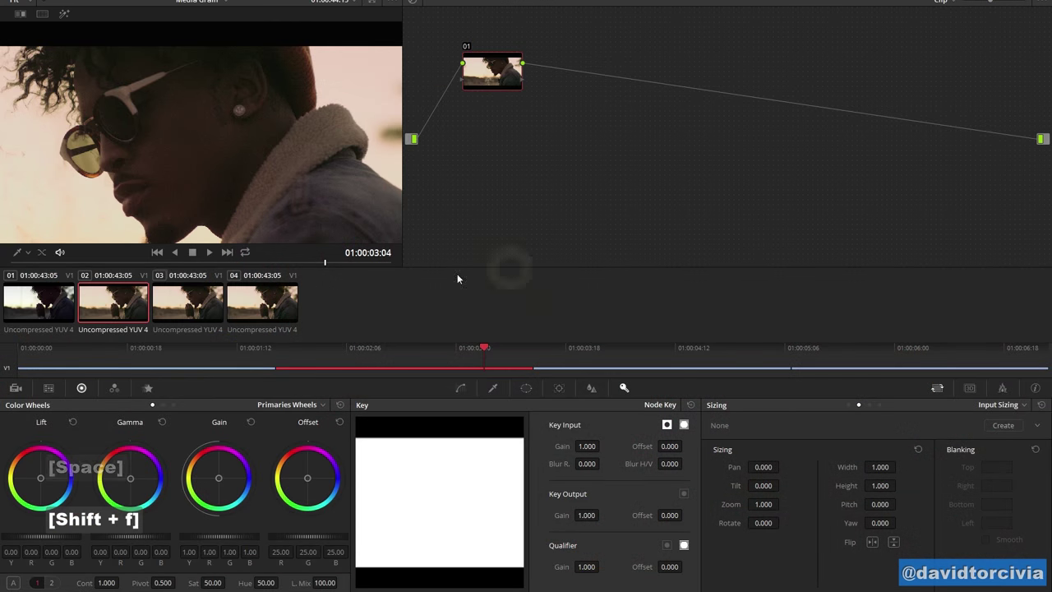
# Load clip 03 in its DENOISE version and play it through full screen
pyautogui.click(197, 308)
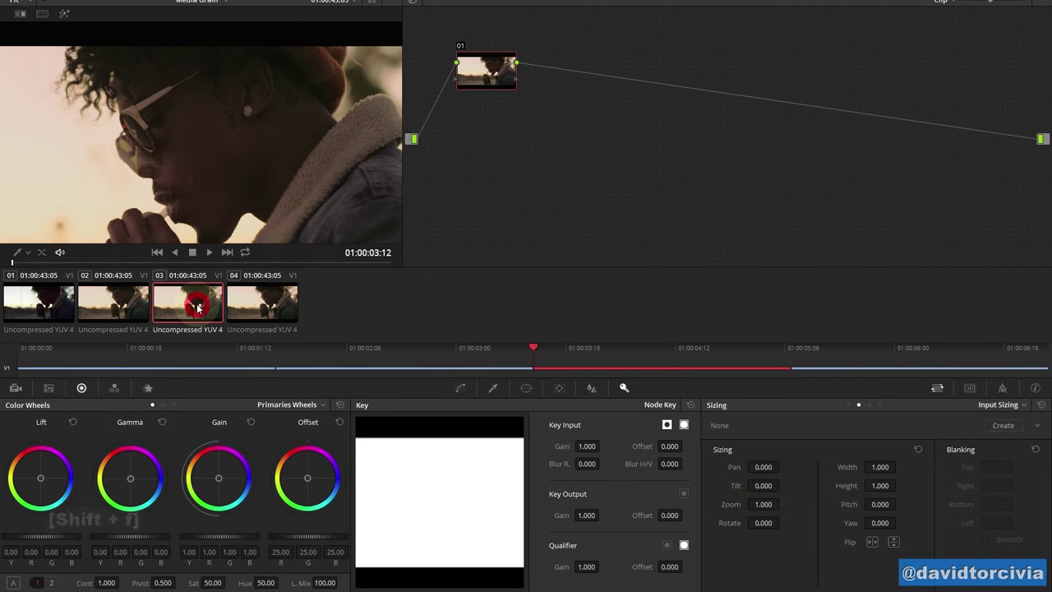
pyautogui.rightClick(260, 181)
pyautogui.click(310, 283)
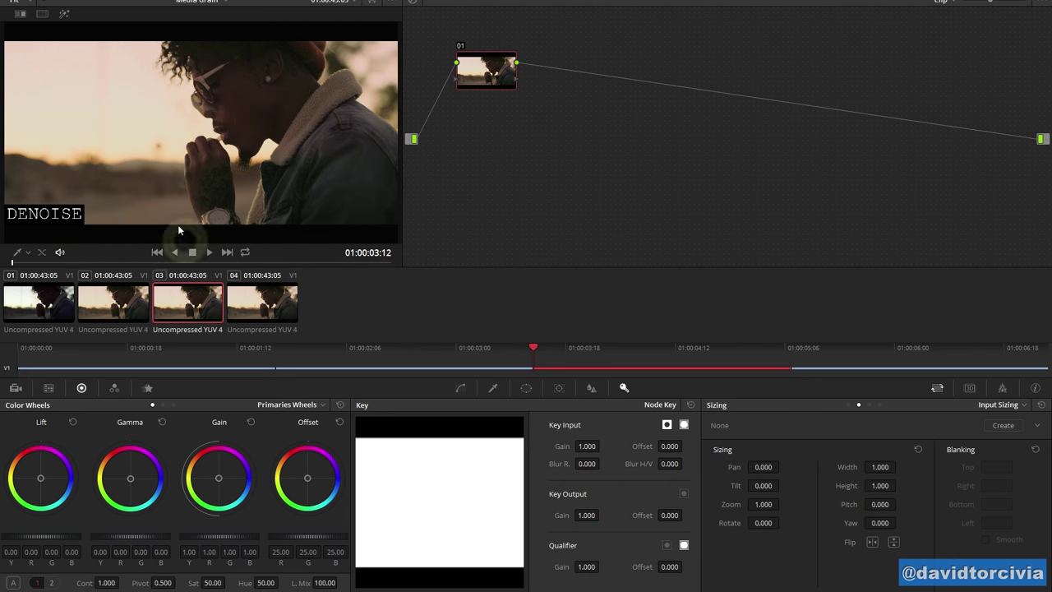
pyautogui.hotkey('shift', 'f')
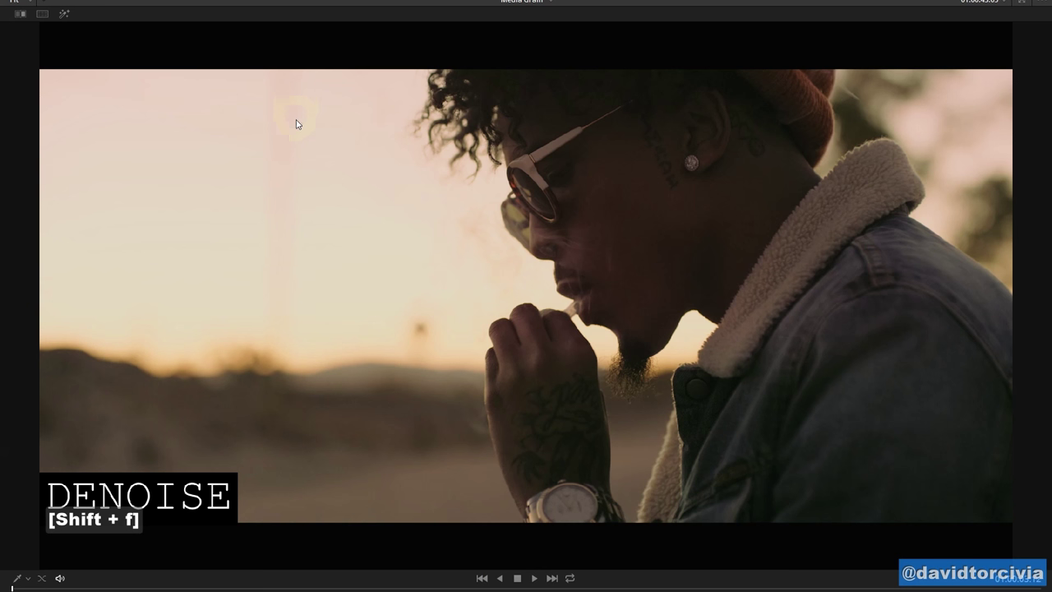
pyautogui.click(581, 294)
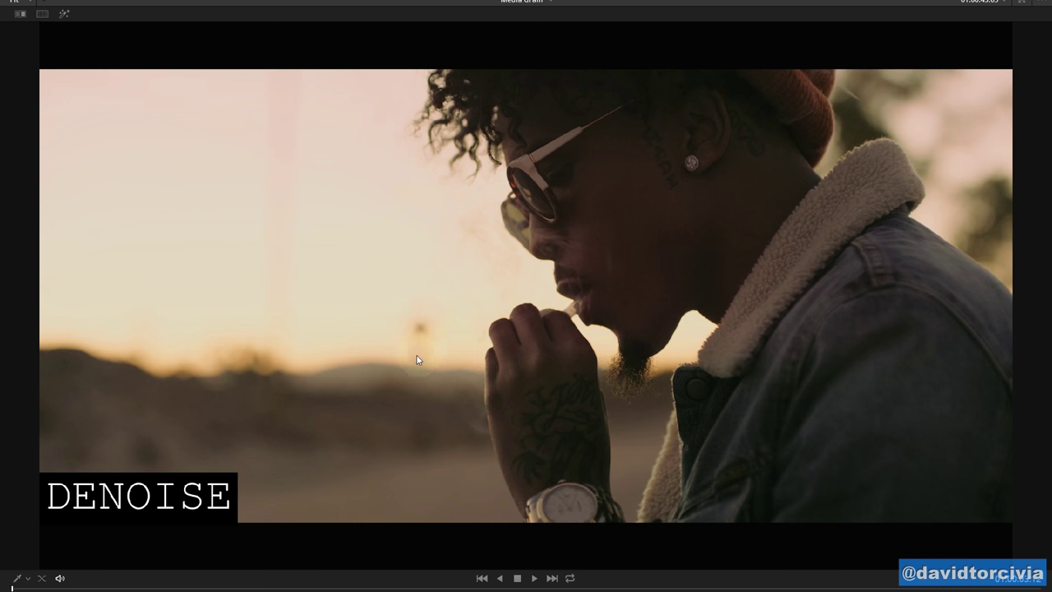
pyautogui.press('space')
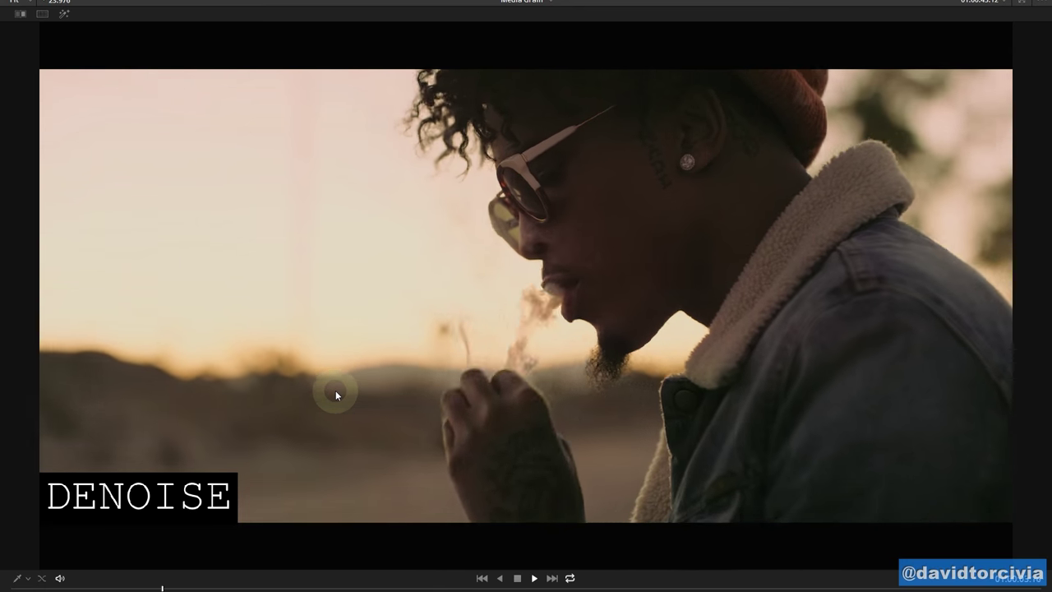
pyautogui.press('space')
pyautogui.hotkey('shift', 'f')
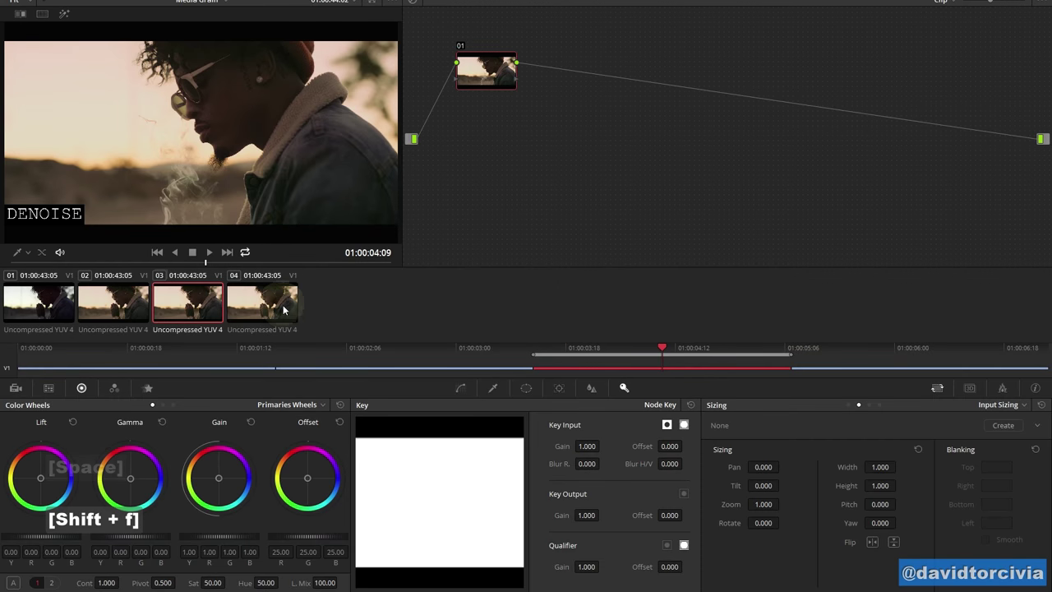
pyautogui.click(286, 316)
pyautogui.hotkey('shift', 'f')
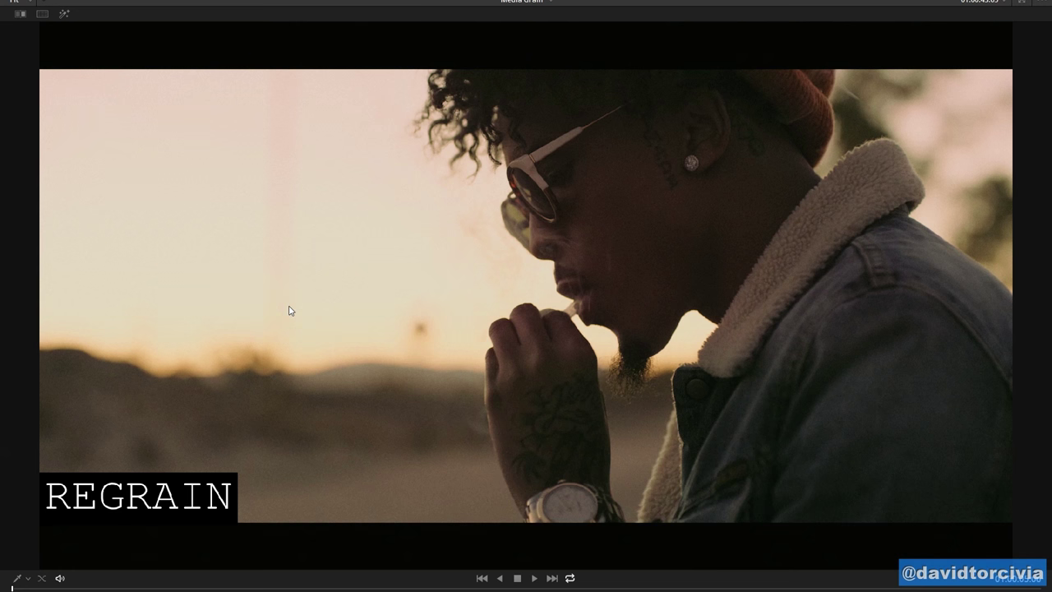
pyautogui.press('space')
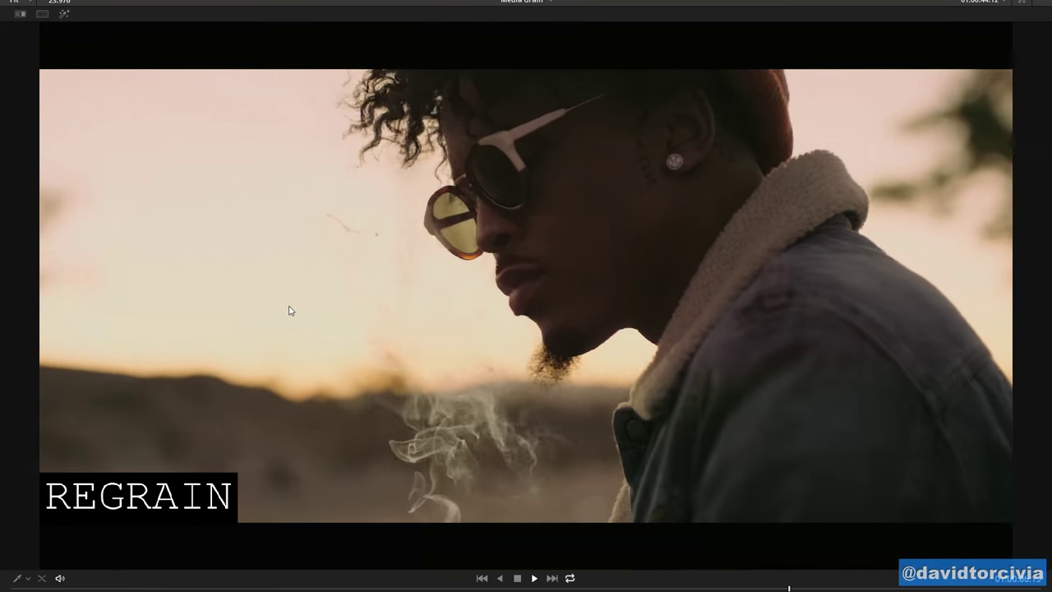
pyautogui.hotkey('shift', 'f')
pyautogui.click(769, 154)
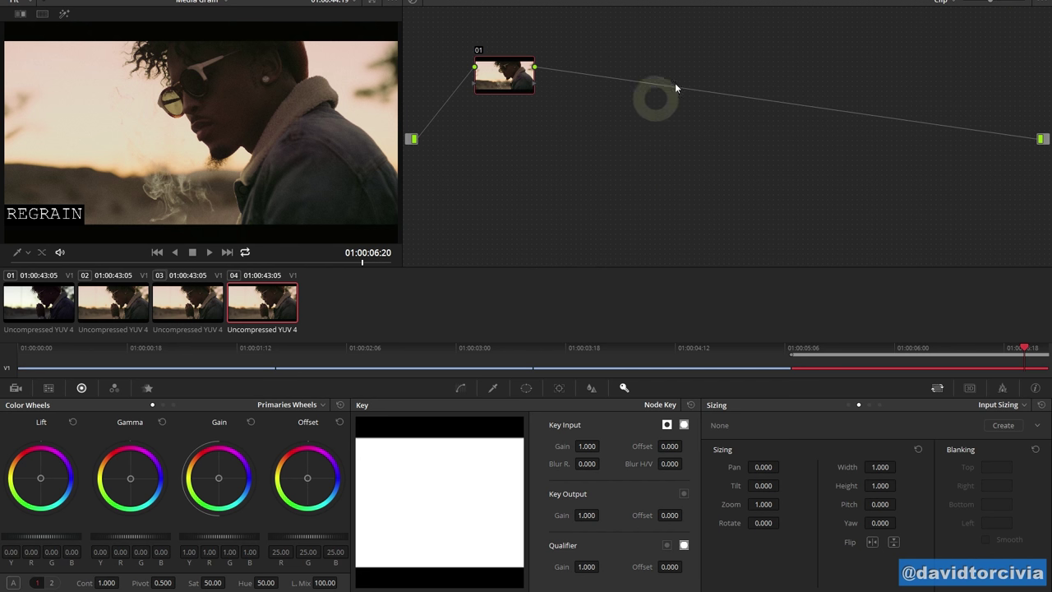
# On clip 03, add serial node 02 and apply FilmConvert Pro 2.06 to it
pyautogui.click(189, 306)
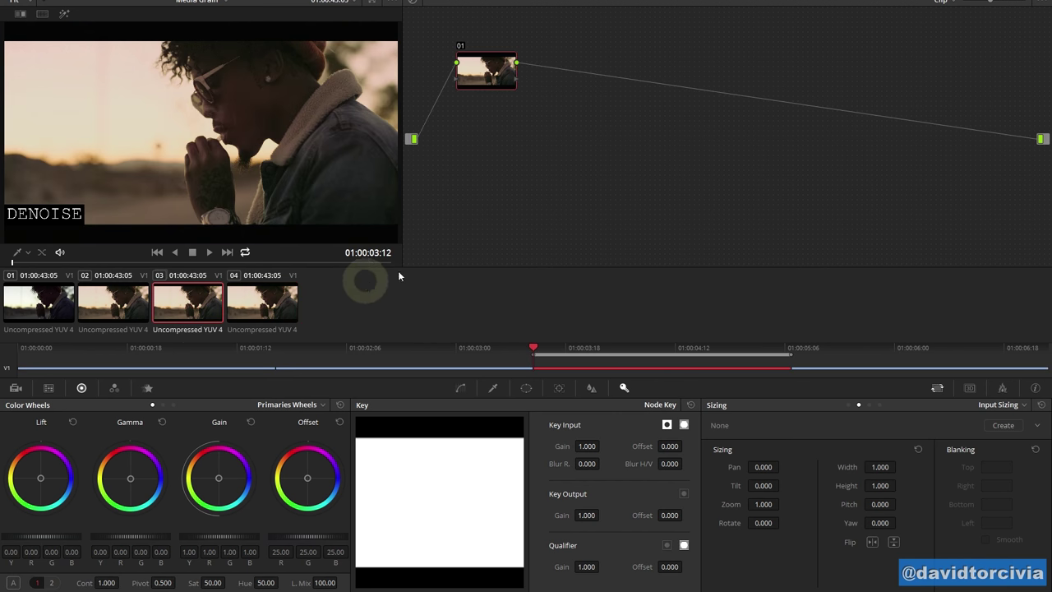
pyautogui.hotkey('alt', 's')
pyautogui.click(1013, 7)
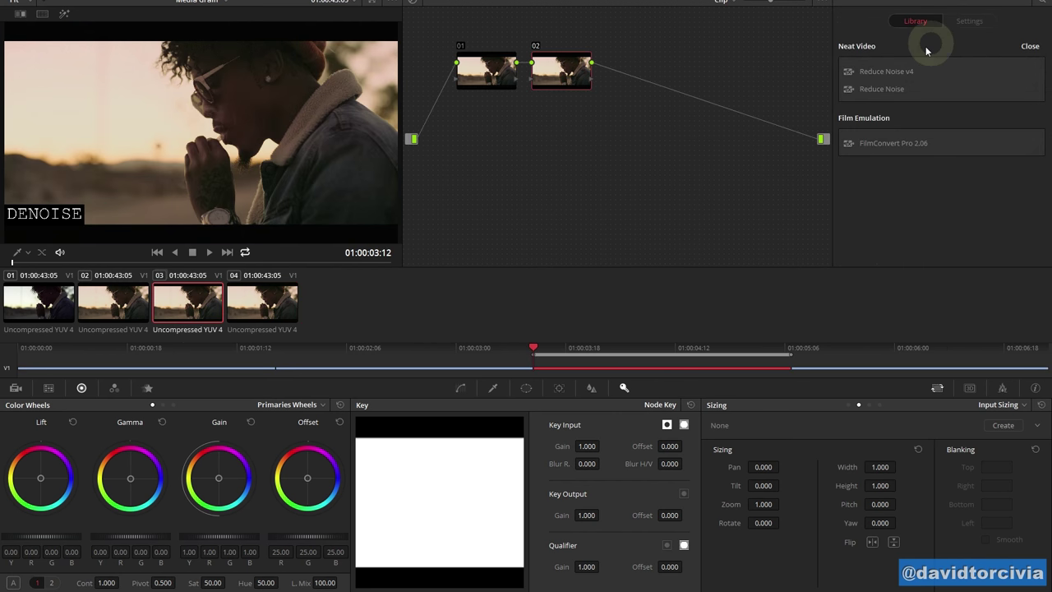
pyautogui.moveTo(893, 141); pyautogui.dragTo(575, 86)
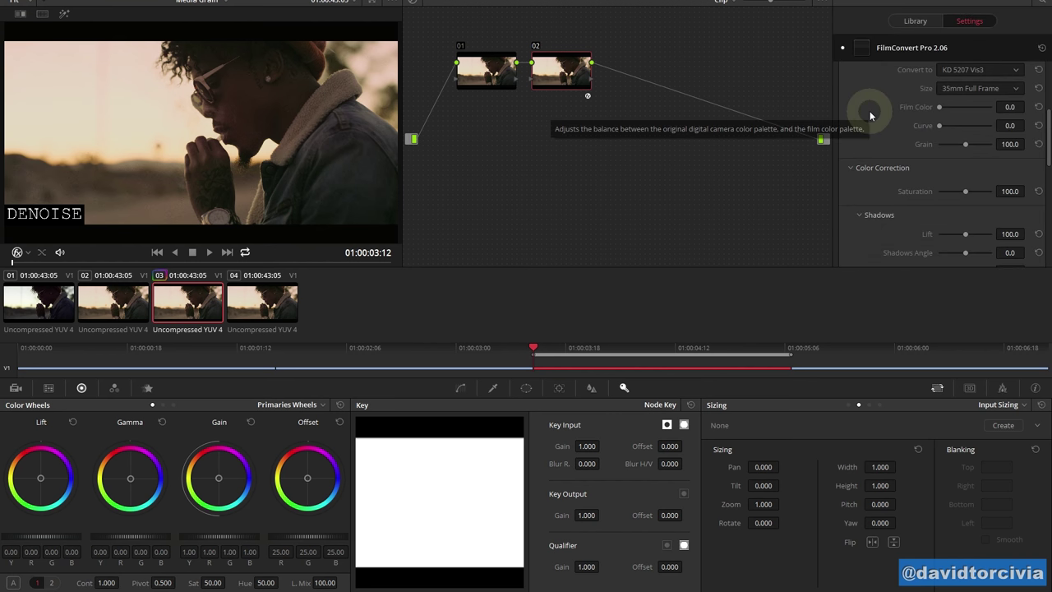
pyautogui.click(870, 111)
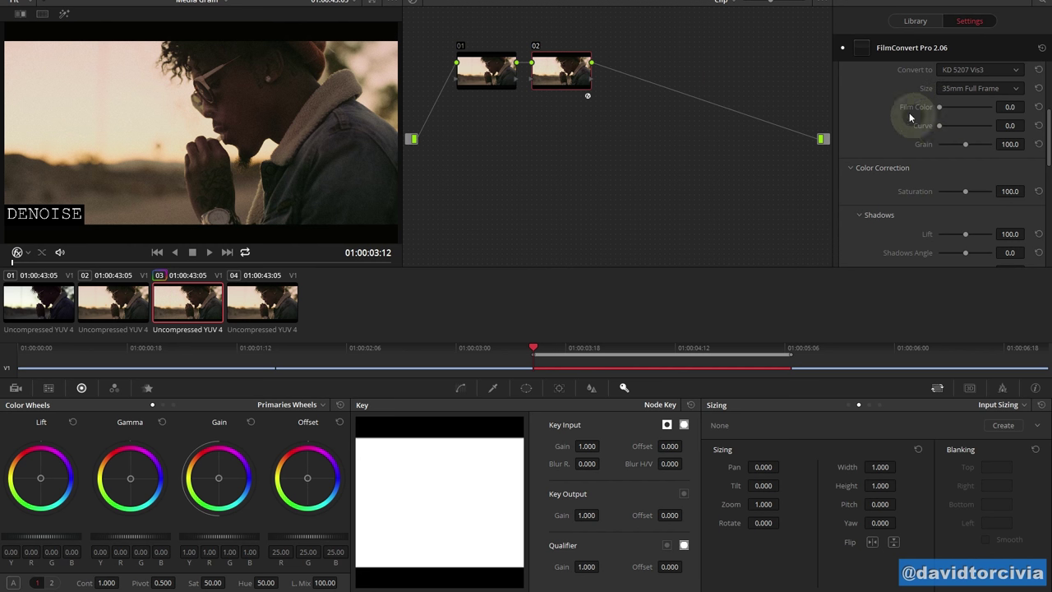
# Check FilmConvert's render processor and film size options, keeping 35mm Full Frame
pyautogui.scroll(-10, 883, 173)
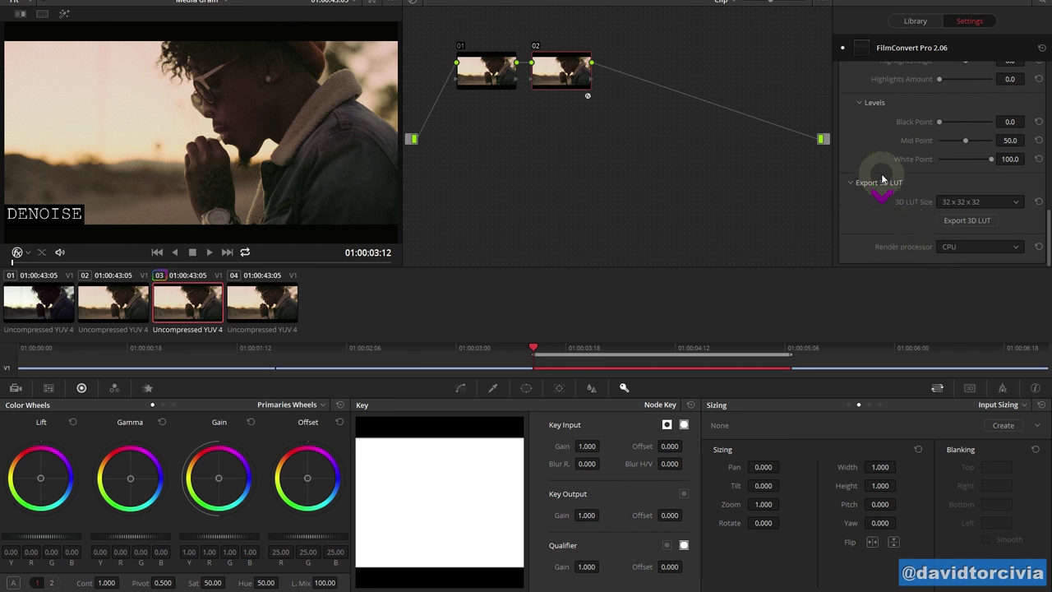
pyautogui.click(959, 248)
pyautogui.scroll(10, 871, 165)
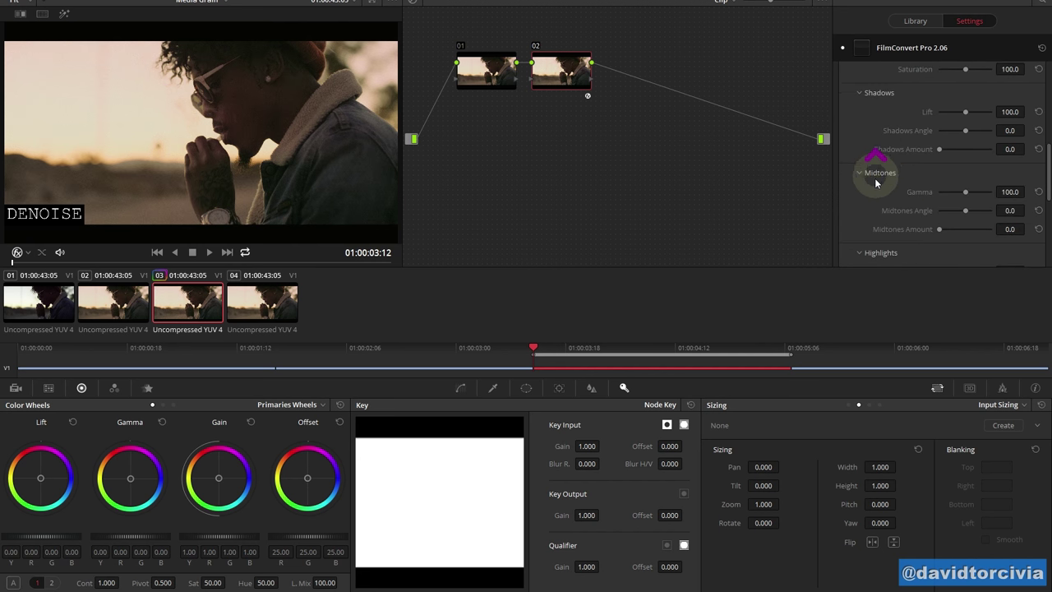
pyautogui.scroll(-1, 901, 171)
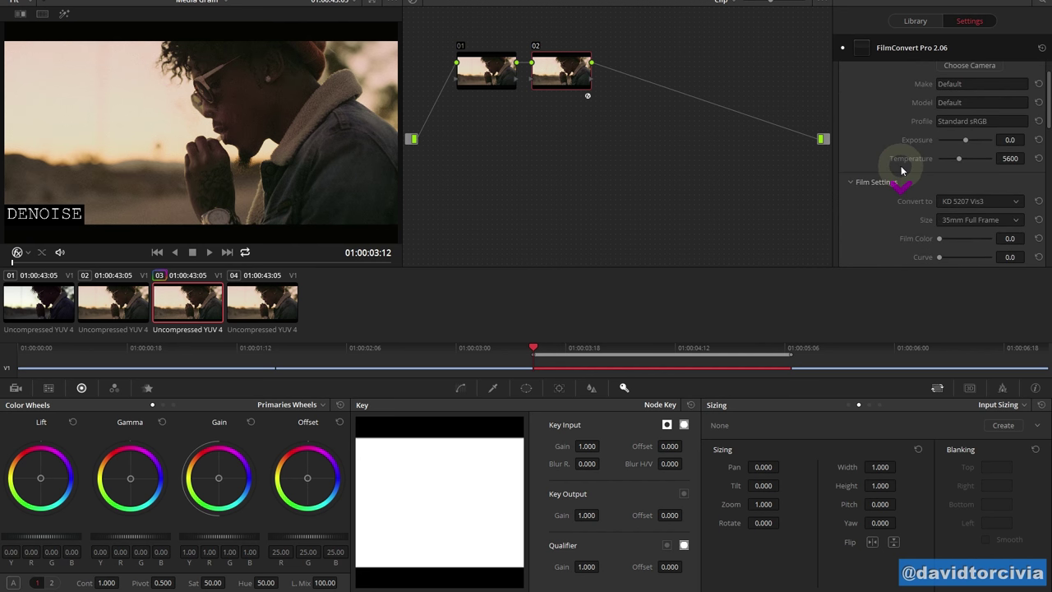
pyautogui.scroll(-1, 903, 184)
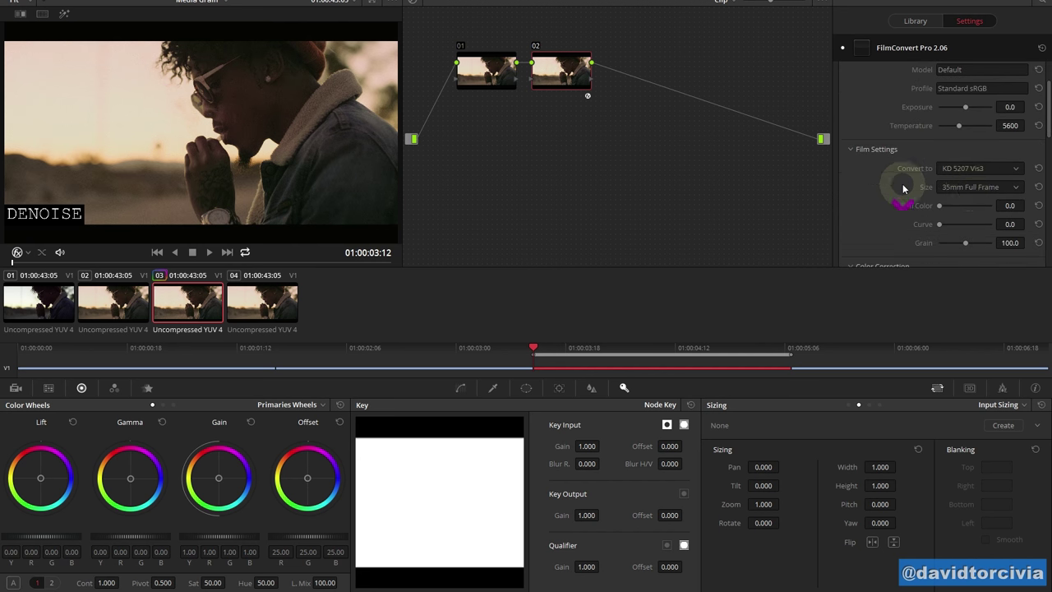
pyautogui.click(978, 188)
pyautogui.click(859, 202)
# Lower FilmConvert Grain to 45.0 and check the clip full screen
pyautogui.doubleClick(1009, 242)
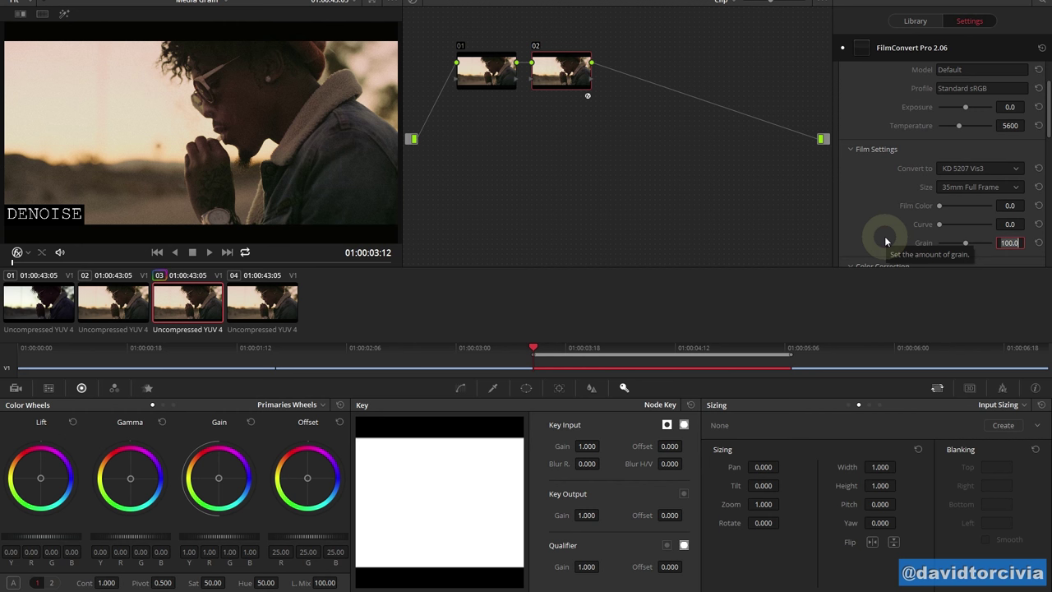
pyautogui.click(731, 219)
pyautogui.hotkey('shift', 'f')
pyautogui.hotkey('shift', 'f')
pyautogui.click(1012, 244)
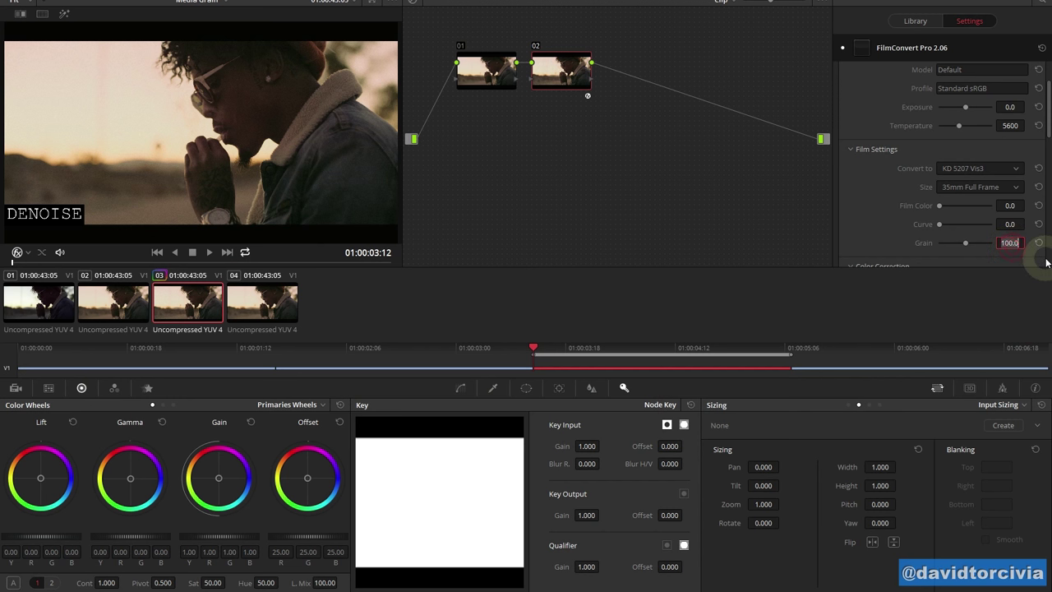
pyautogui.press('Return')
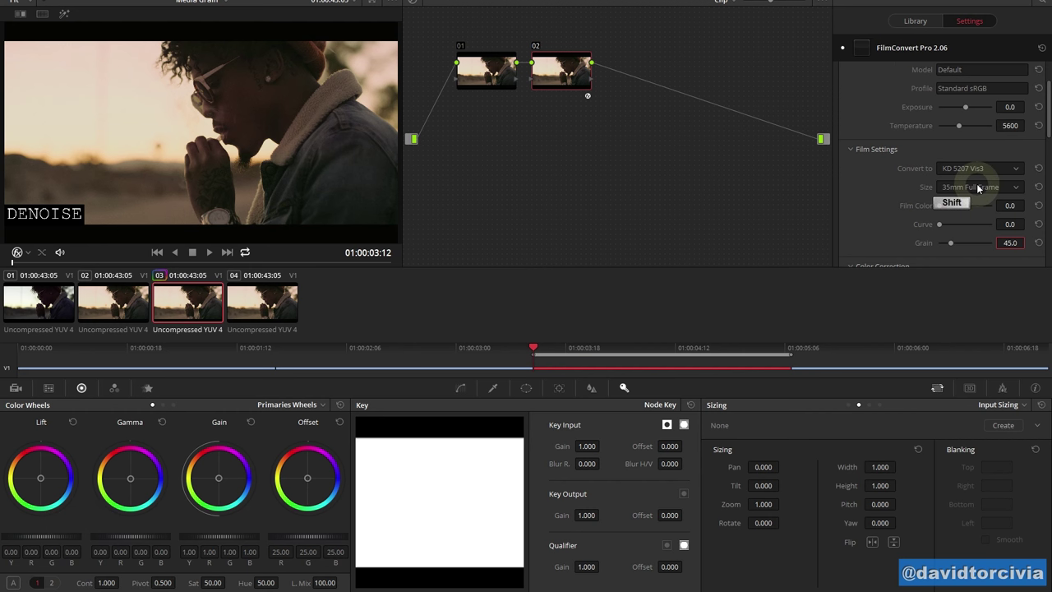
pyautogui.hotkey('shift', 'f')
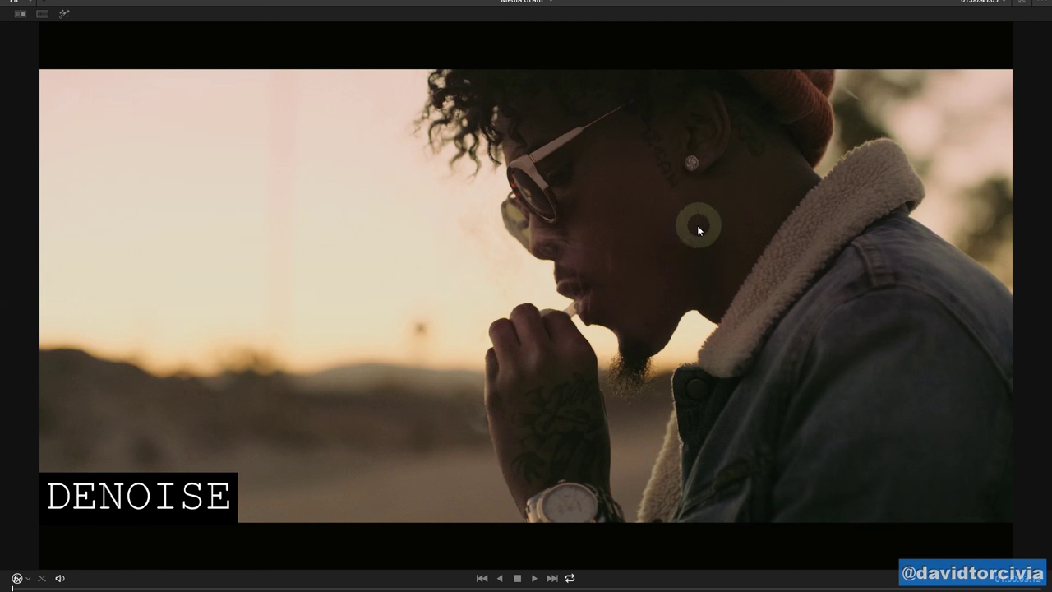
pyautogui.hotkey('shift', 'f')
# Set the FilmConvert film size to 35mm 3 Perf and play the clip full screen
pyautogui.click(983, 187)
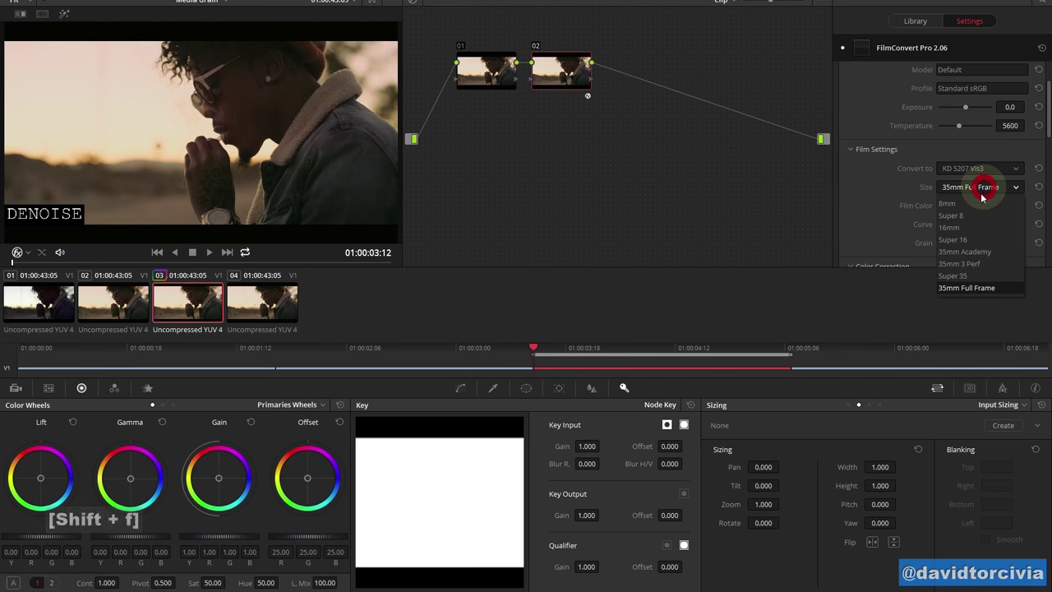
pyautogui.click(962, 263)
pyautogui.hotkey('shift', 'f')
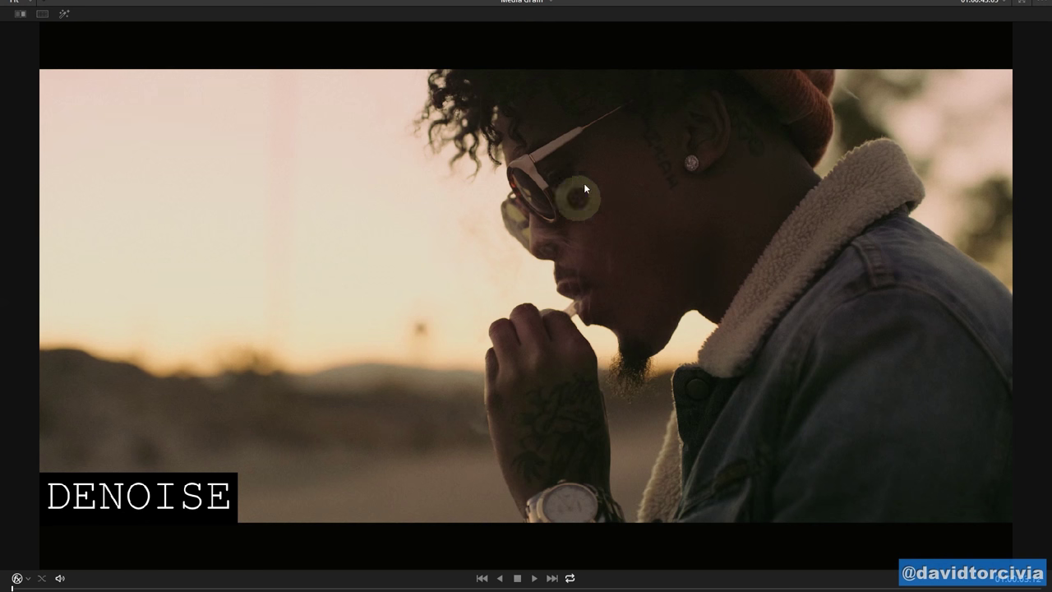
pyautogui.press('space')
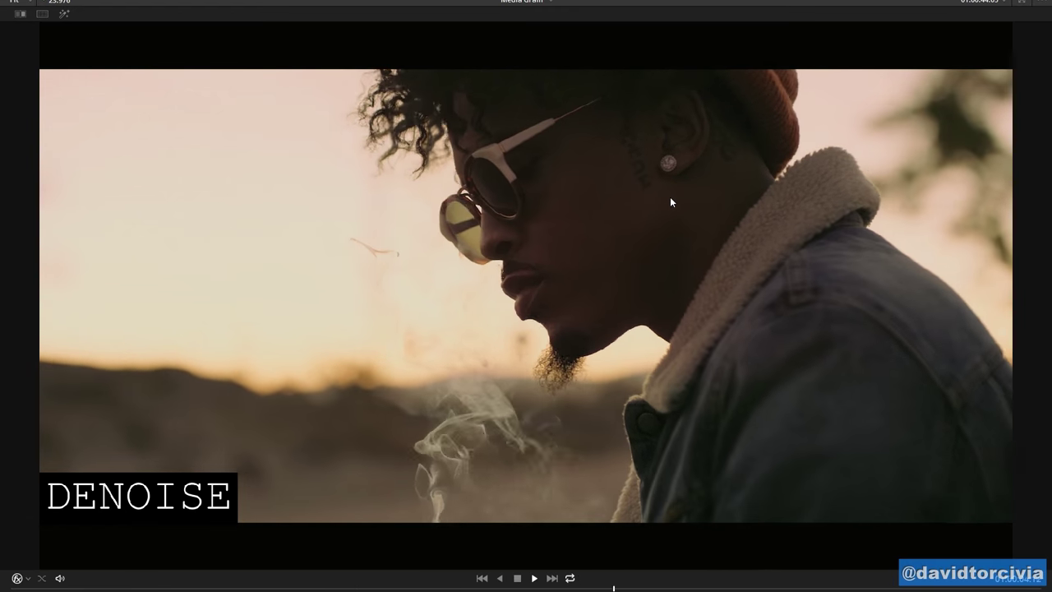
pyautogui.press('space')
# Compare the grain against the bypassed grade full screen, zoomed in and panned around the face
pyautogui.press('ctrl')
pyautogui.hotkey('shift', 'f')
pyautogui.hotkey('shift', 'f')
pyautogui.hotkey('shift', 'd')
pyautogui.hotkey('shift', 'd')
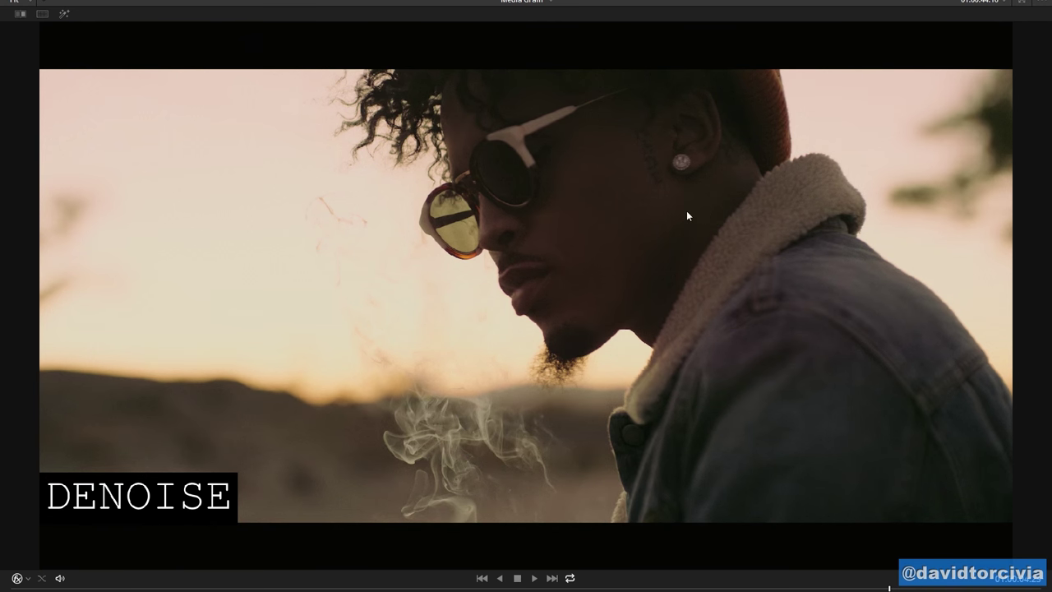
pyautogui.scroll(3, 679, 213)
pyautogui.moveTo(670, 215); pyautogui.dragTo(787, 33)
pyautogui.hotkey('shift', 'd')
pyautogui.hotkey('shift', 'd')
pyautogui.moveTo(673, 319); pyautogui.dragTo(600, 411)
pyautogui.hotkey('shift', 'd')
pyautogui.hotkey('shift', 'd')
pyautogui.hotkey('shift', 'd')
pyautogui.press('space')
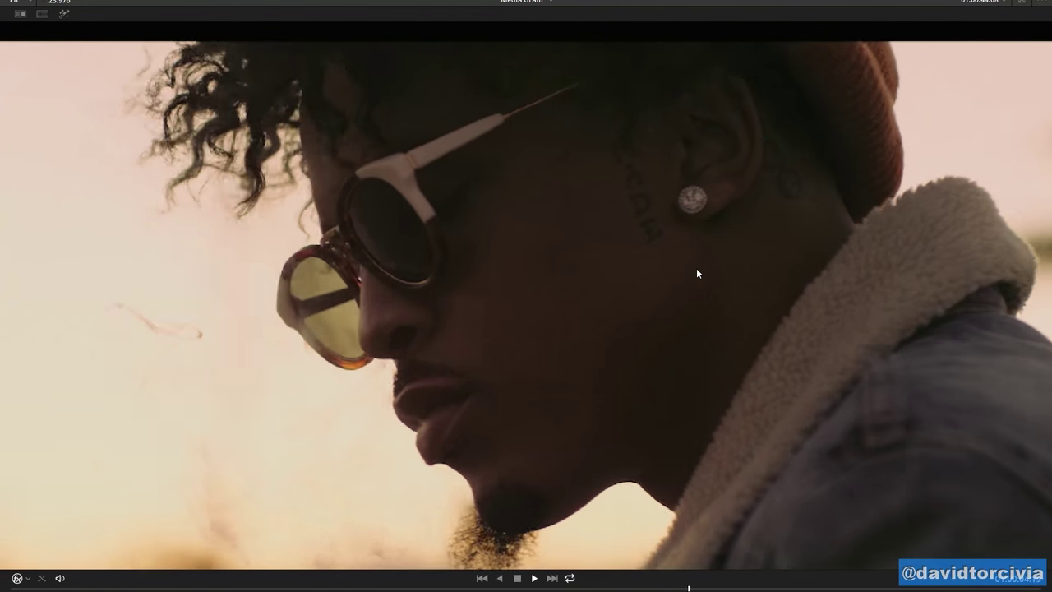
pyautogui.press('space')
pyautogui.hotkey('shift', 'f')
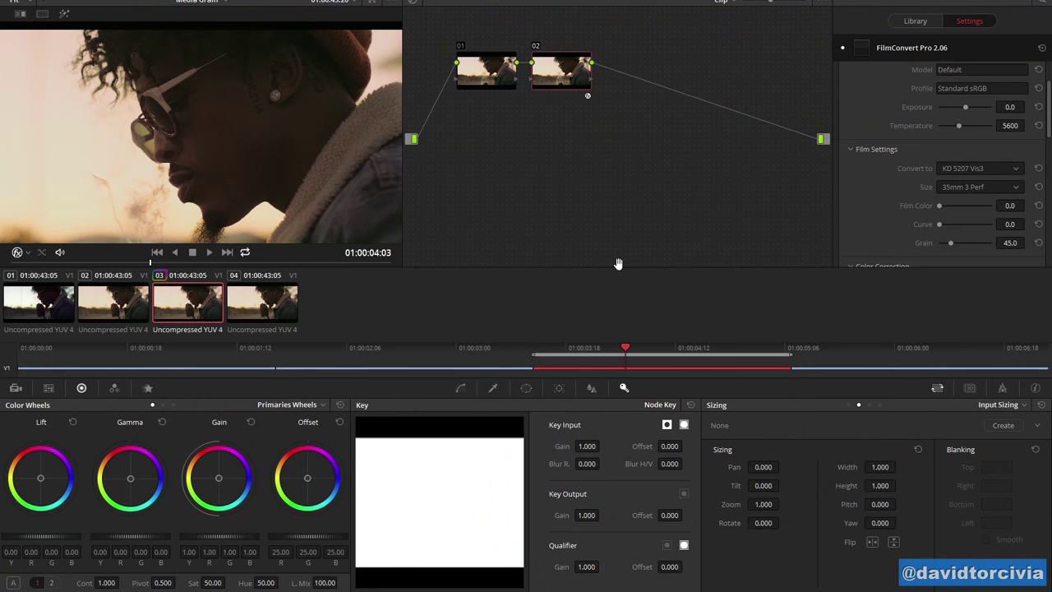
# Try the 16mm film size, fit the whole frame in the viewer, and compare with grades bypassed
pyautogui.click(978, 187)
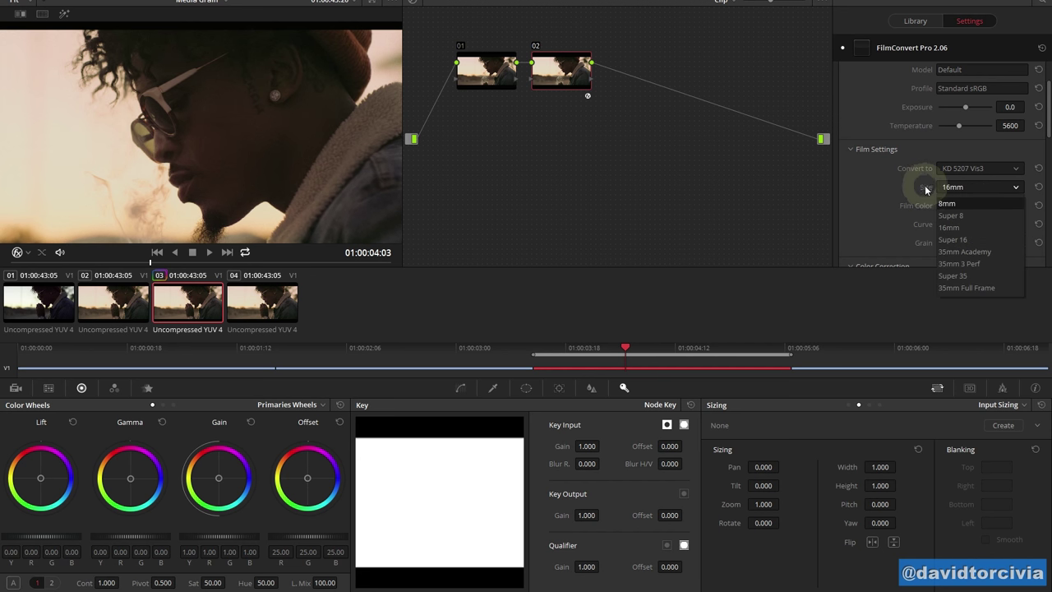
pyautogui.click(976, 228)
pyautogui.rightClick(282, 168)
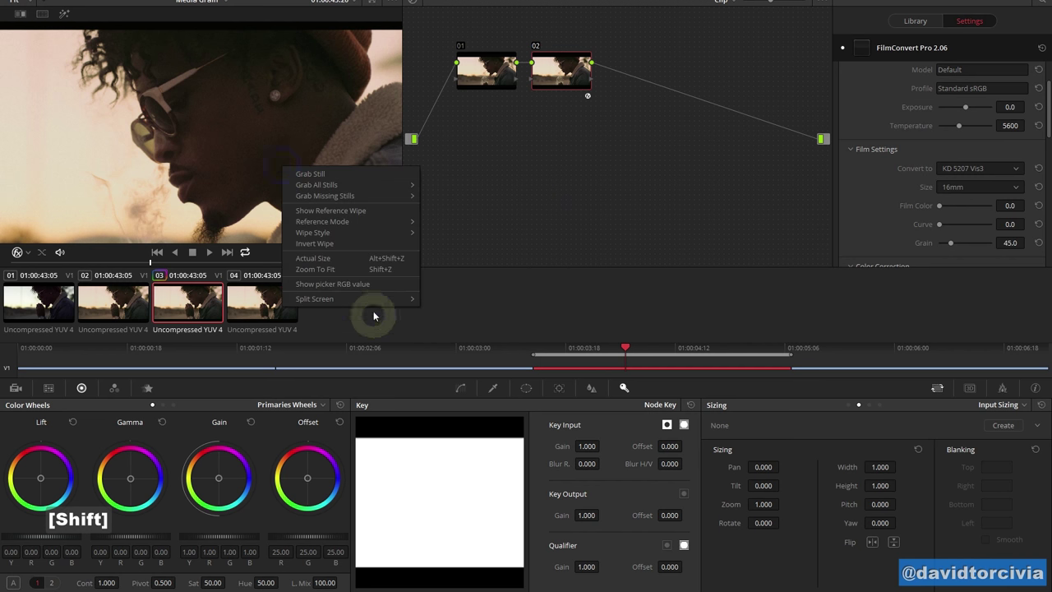
pyautogui.click(382, 268)
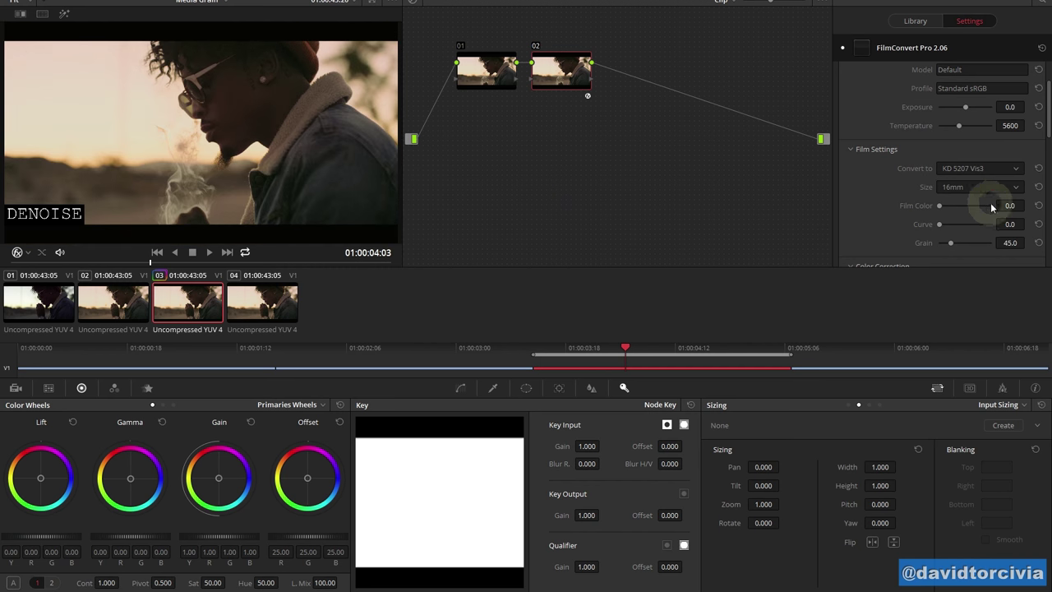
pyautogui.click(679, 190)
pyautogui.hotkey('shift', 'd')
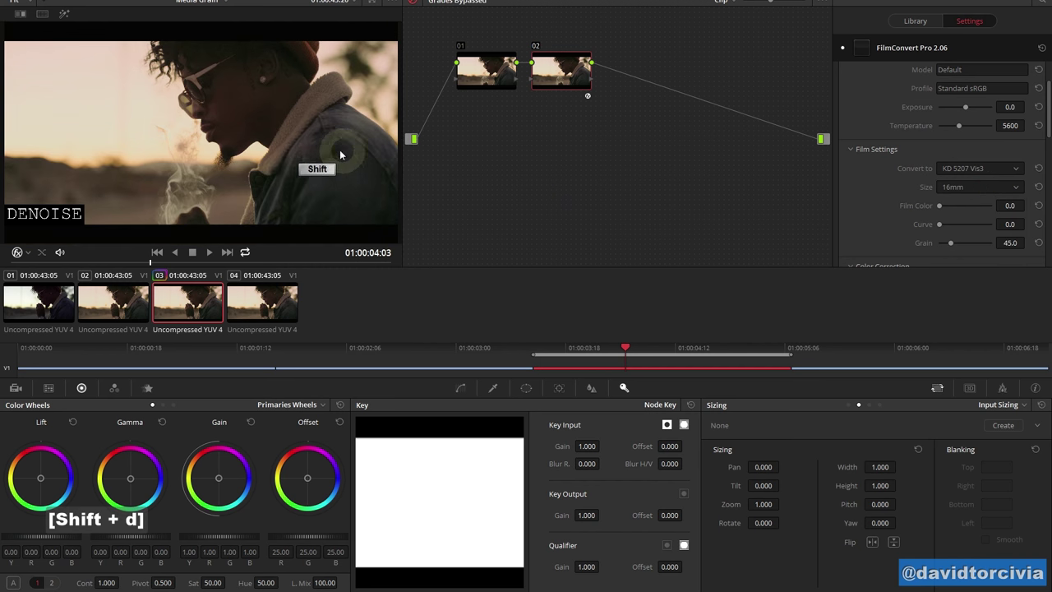
pyautogui.hotkey('shift', 'd')
# Try Super 8, 8mm and 16mm sizes, comparing 16mm full screen against the bypassed grade
pyautogui.click(963, 188)
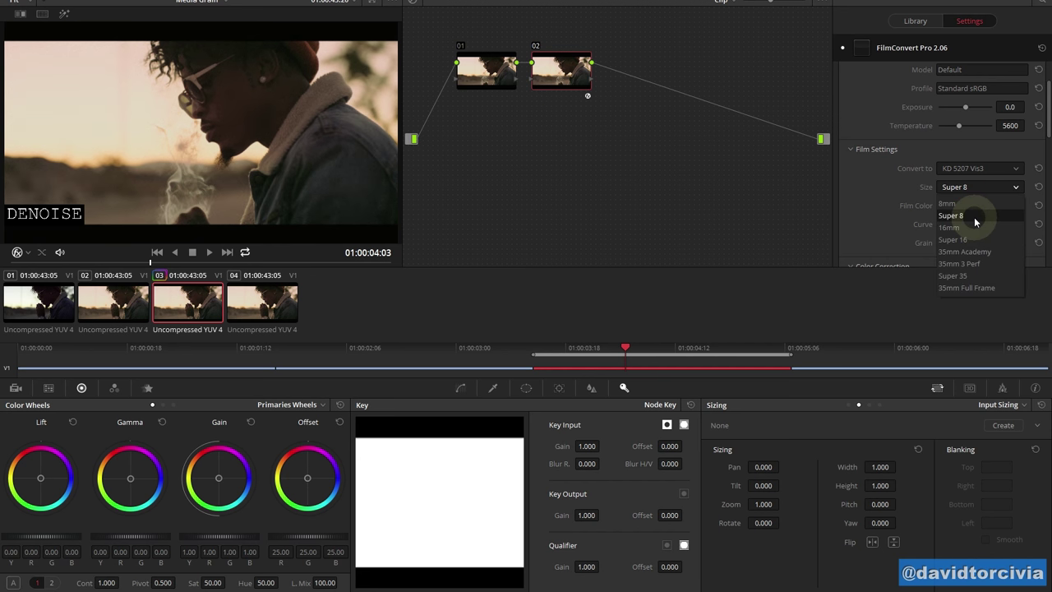
pyautogui.click(975, 218)
pyautogui.click(970, 187)
pyautogui.click(973, 206)
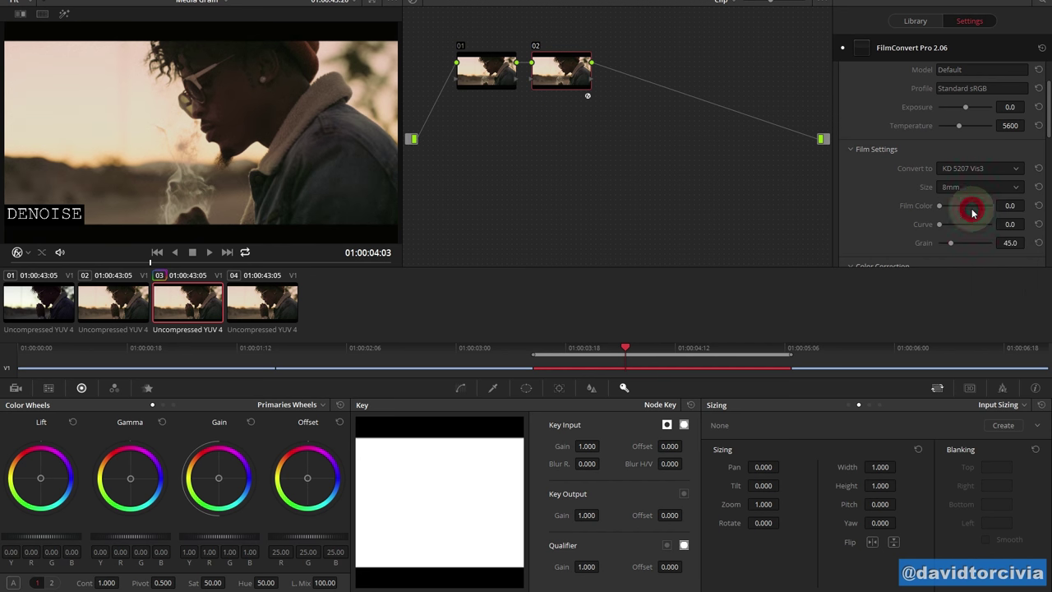
pyautogui.click(990, 187)
pyautogui.click(952, 227)
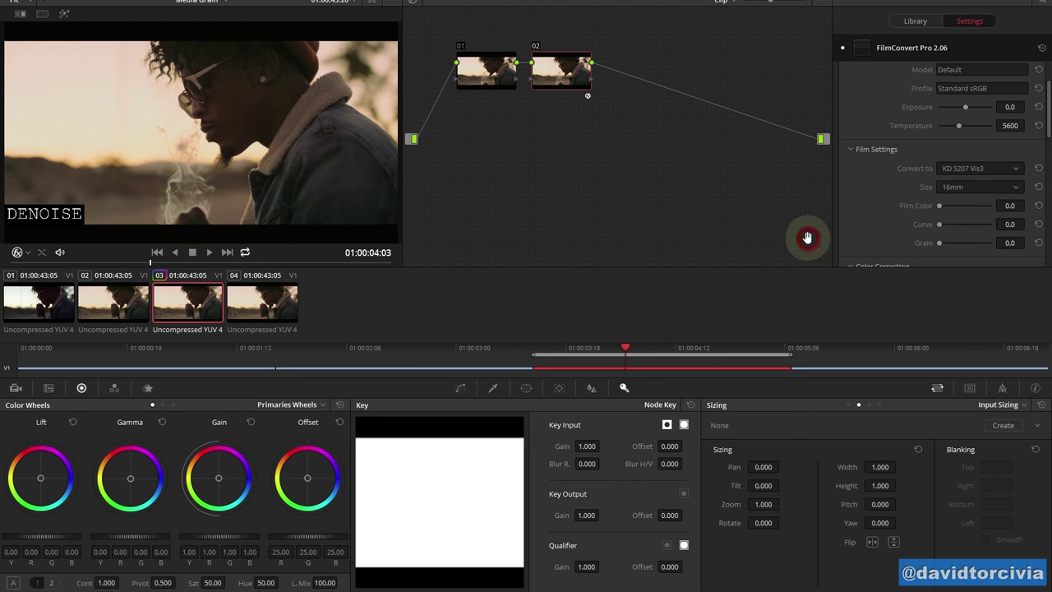
pyautogui.hotkey('shift', 'f')
pyautogui.hotkey('shift', 'd')
pyautogui.hotkey('shift', 'd')
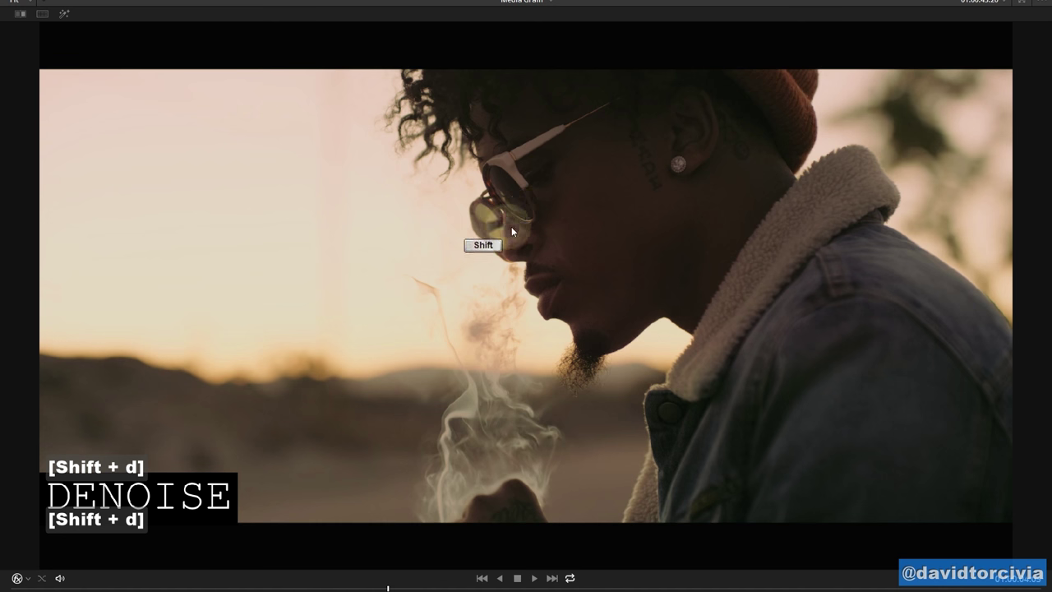
pyautogui.hotkey('shift', 'd')
pyautogui.hotkey('shift', 'd')
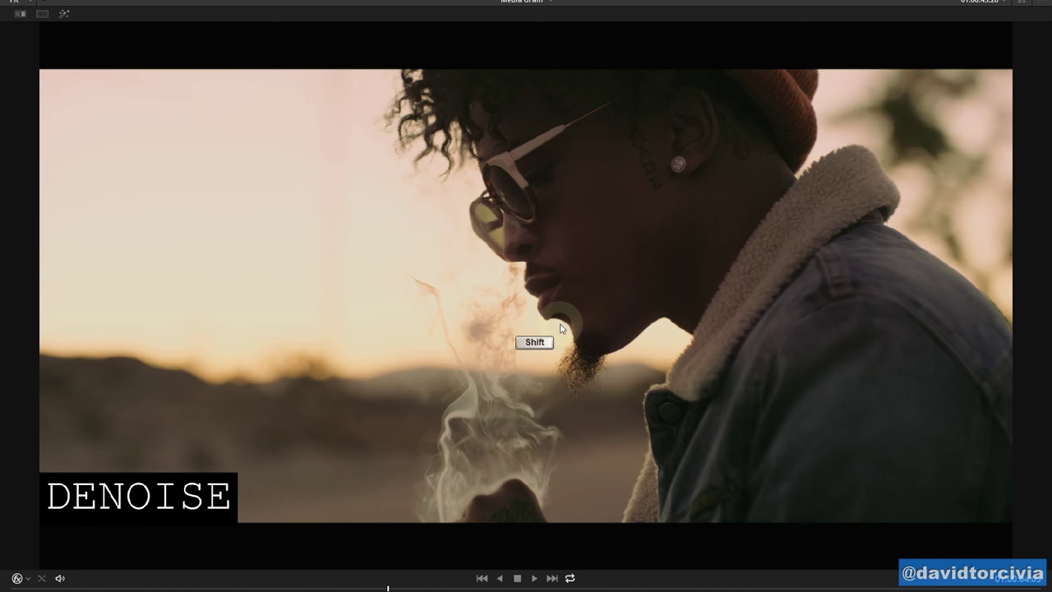
pyautogui.hotkey('shift', 'd')
pyautogui.hotkey('shift', 'f')
# Settle on 35mm 3 Perf with Grain 45, play it full screen, and close FilmConvert settings
pyautogui.click(981, 186)
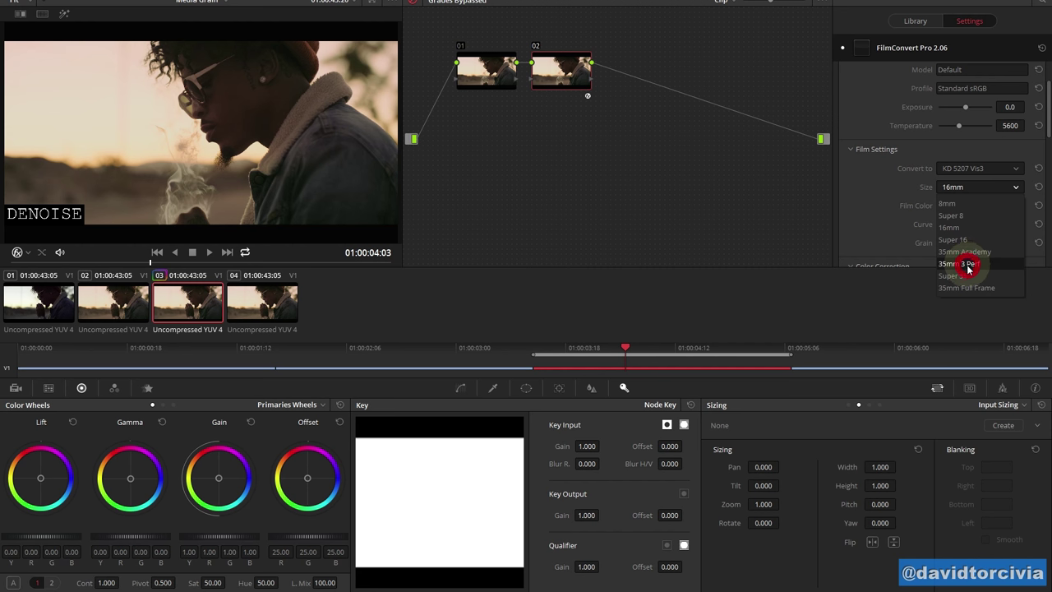
pyautogui.click(960, 289)
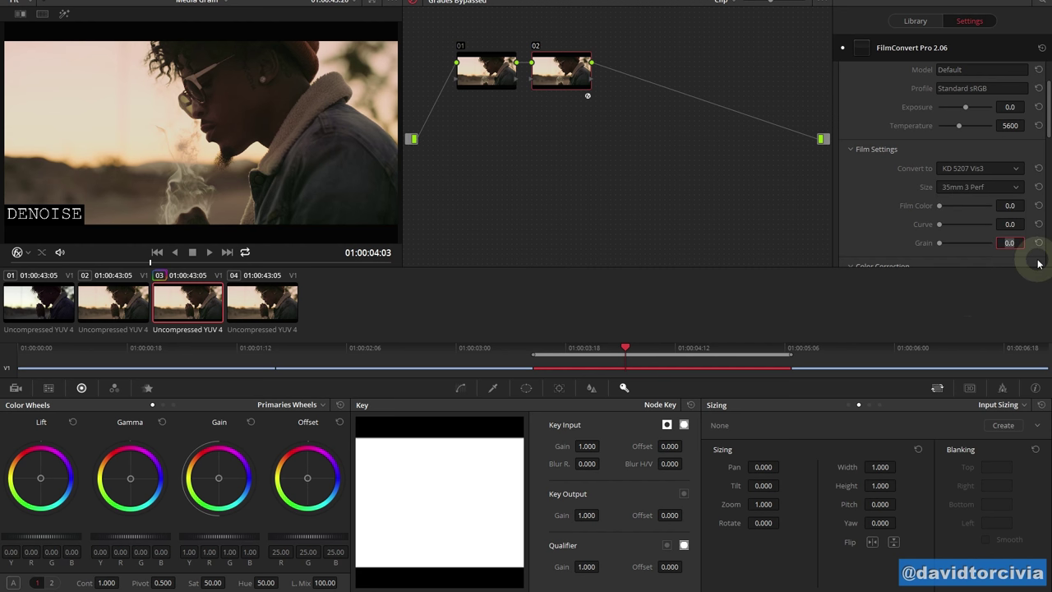
pyautogui.write('45')
pyautogui.press('Return')
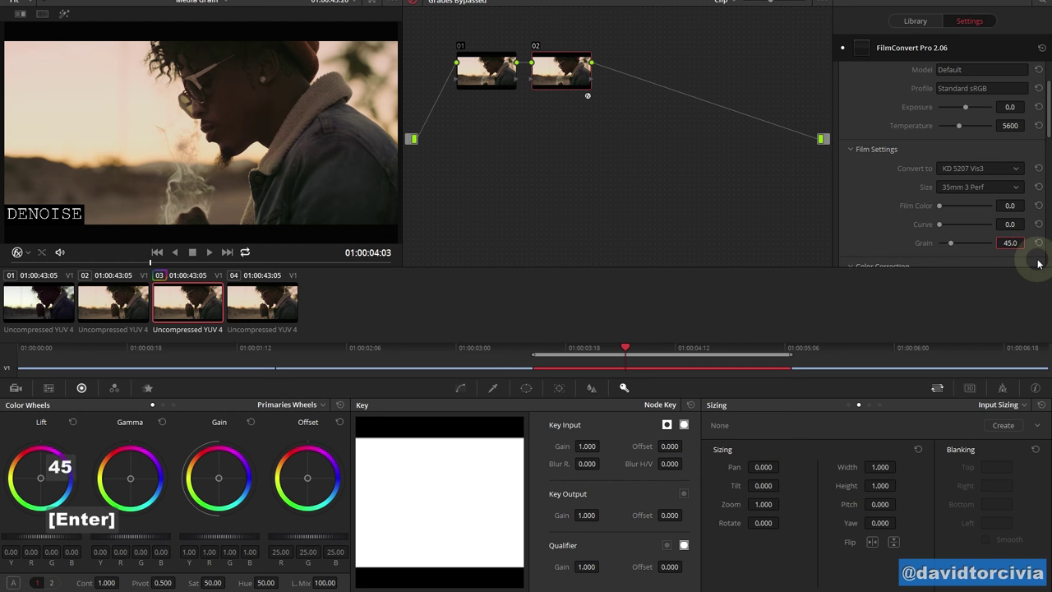
pyautogui.click(499, 157)
pyautogui.press('shift')
pyautogui.hotkey('shift', 'f')
pyautogui.press('space')
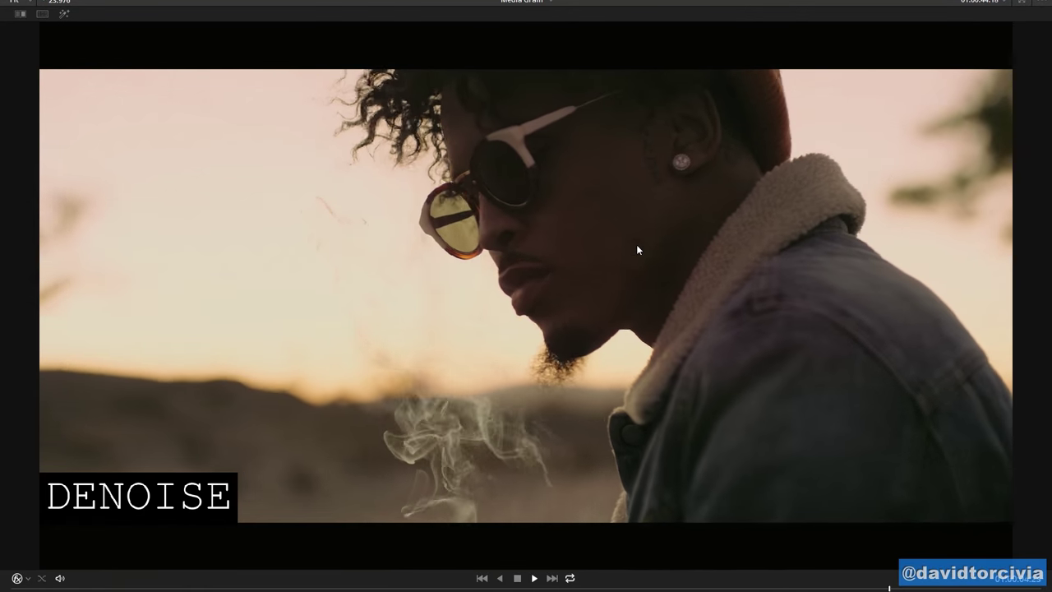
pyautogui.press('space')
pyautogui.hotkey('shift', 'f')
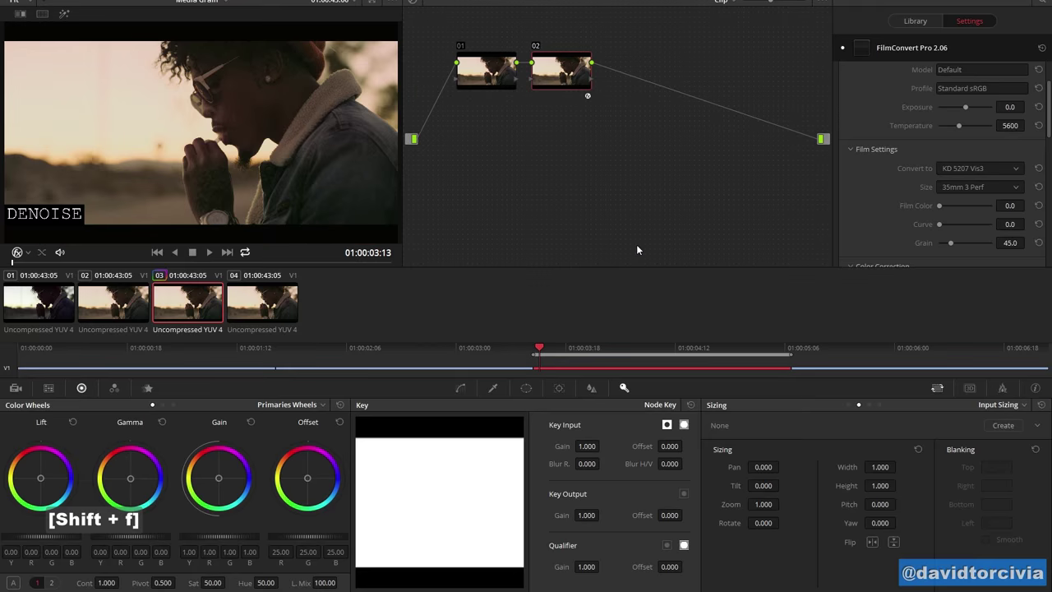
pyautogui.click(1031, 4)
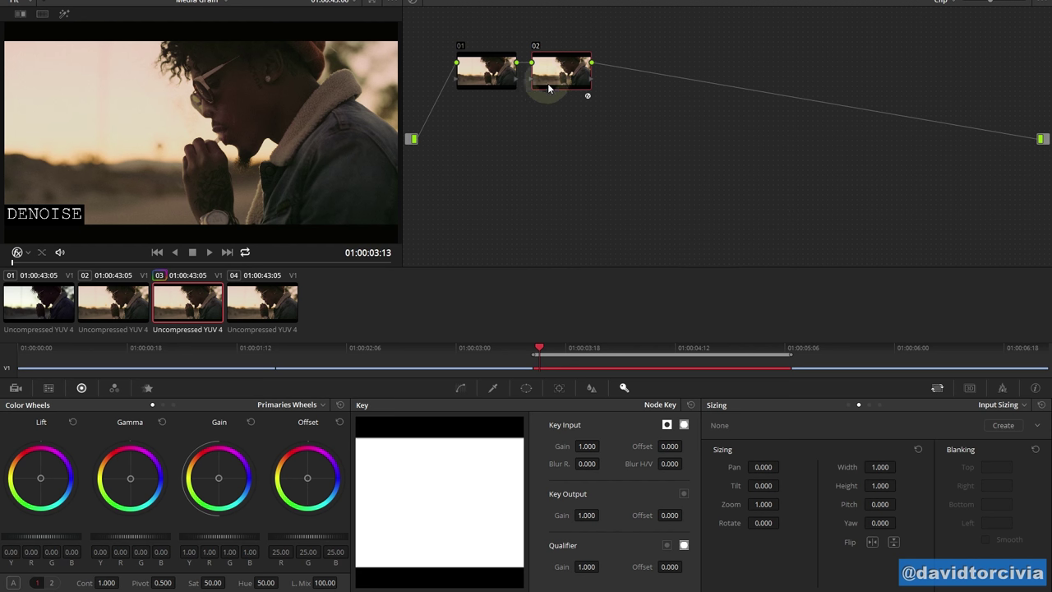
# Change the workspace screen layout on the Media page
pyautogui.click(555, 204)
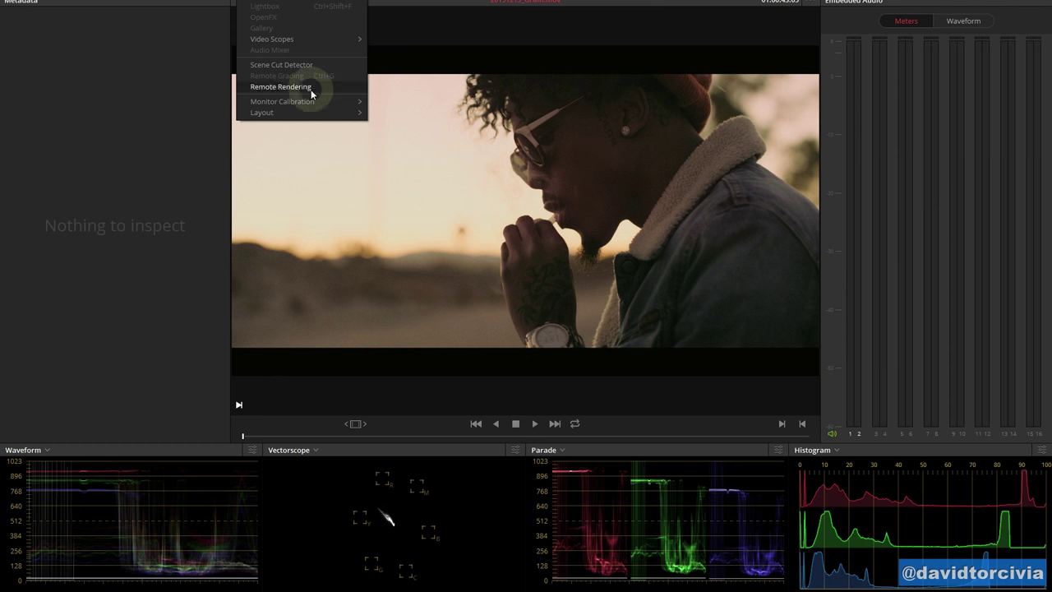
pyautogui.moveTo(313, 112)
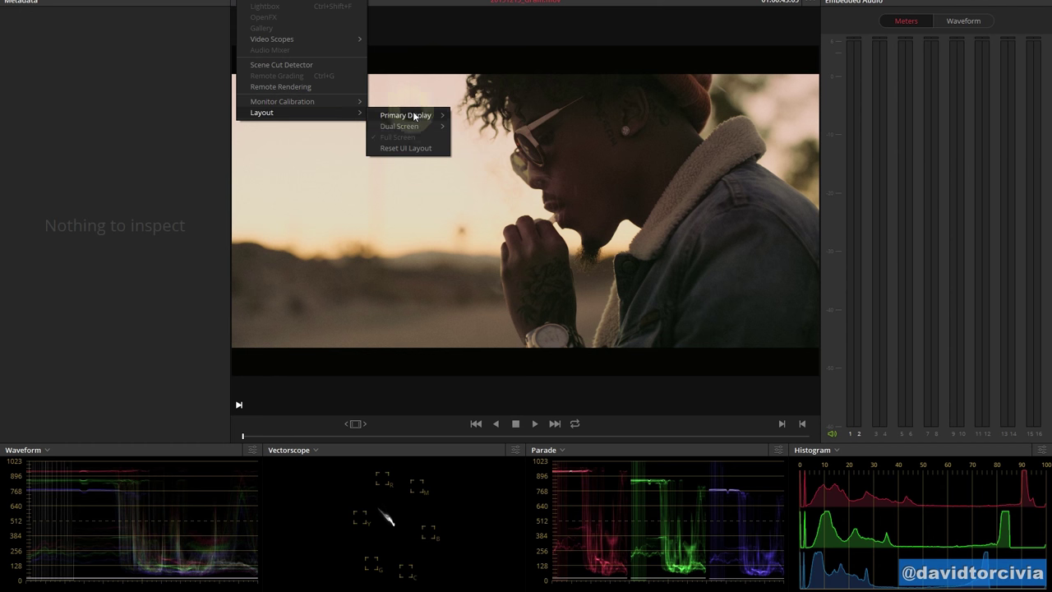
pyautogui.moveTo(402, 127)
pyautogui.click(468, 131)
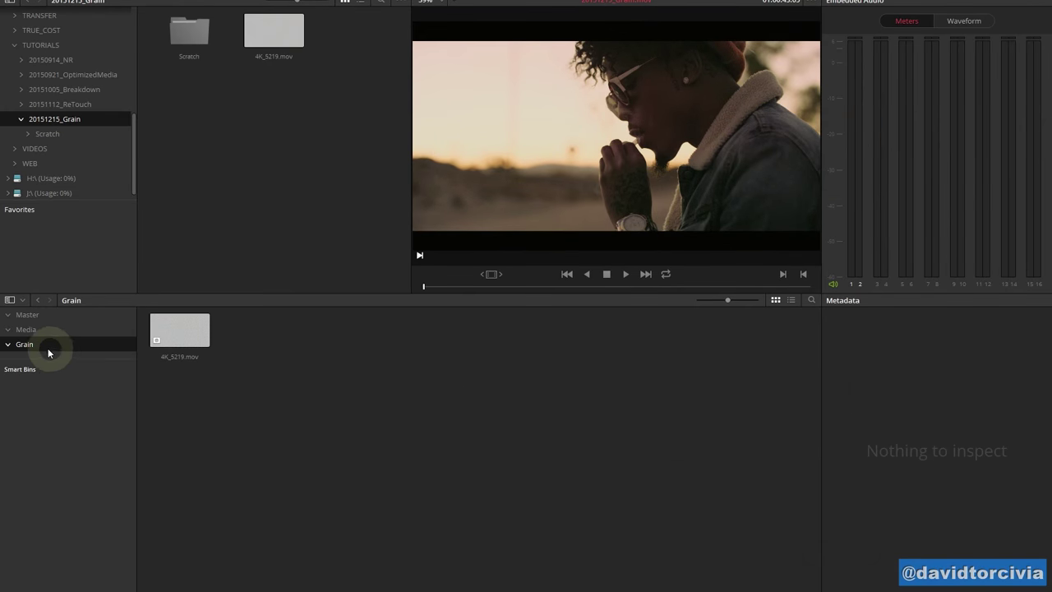
# Add 4K_5219_V2.mov from 20151215_Grain into the Grain bin and select it there
pyautogui.click(273, 31)
pyautogui.rightClick(271, 33)
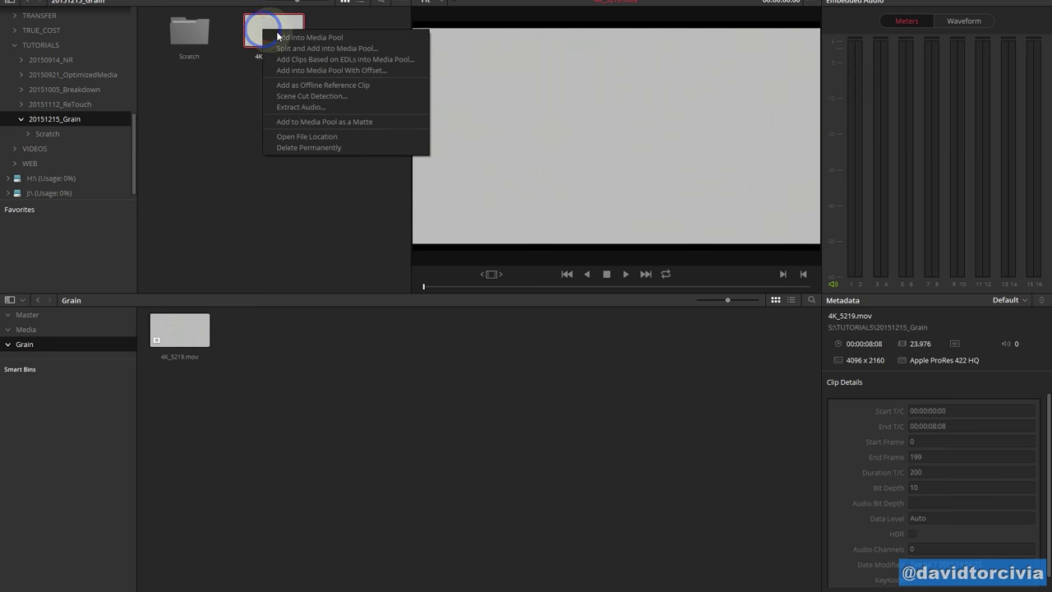
pyautogui.click(220, 202)
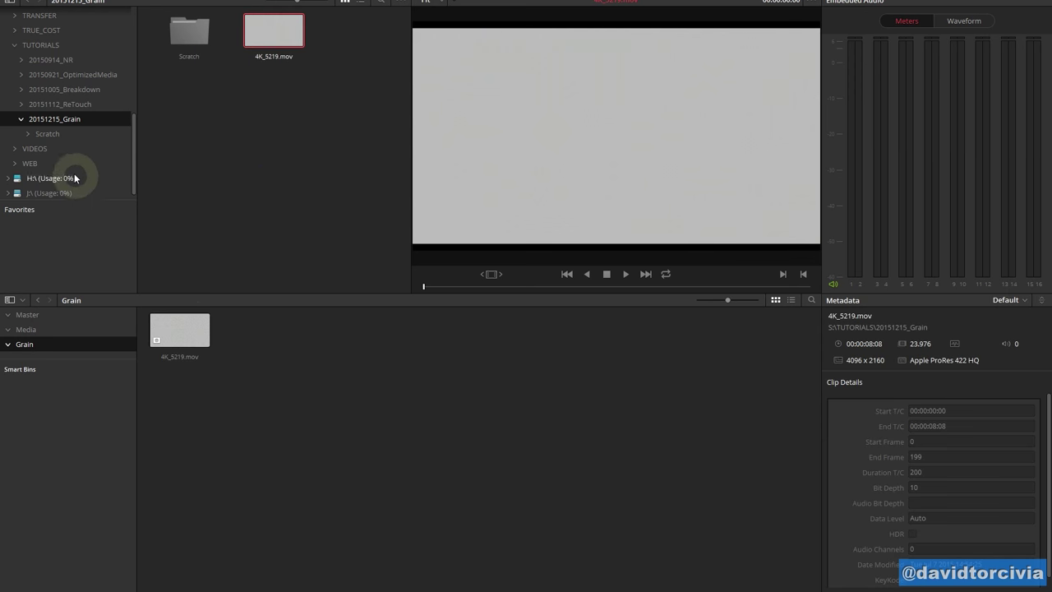
pyautogui.rightClick(54, 123)
pyautogui.click(78, 313)
pyautogui.click(358, 37)
pyautogui.rightClick(359, 39)
pyautogui.click(359, 39)
pyautogui.click(340, 359)
pyautogui.click(292, 172)
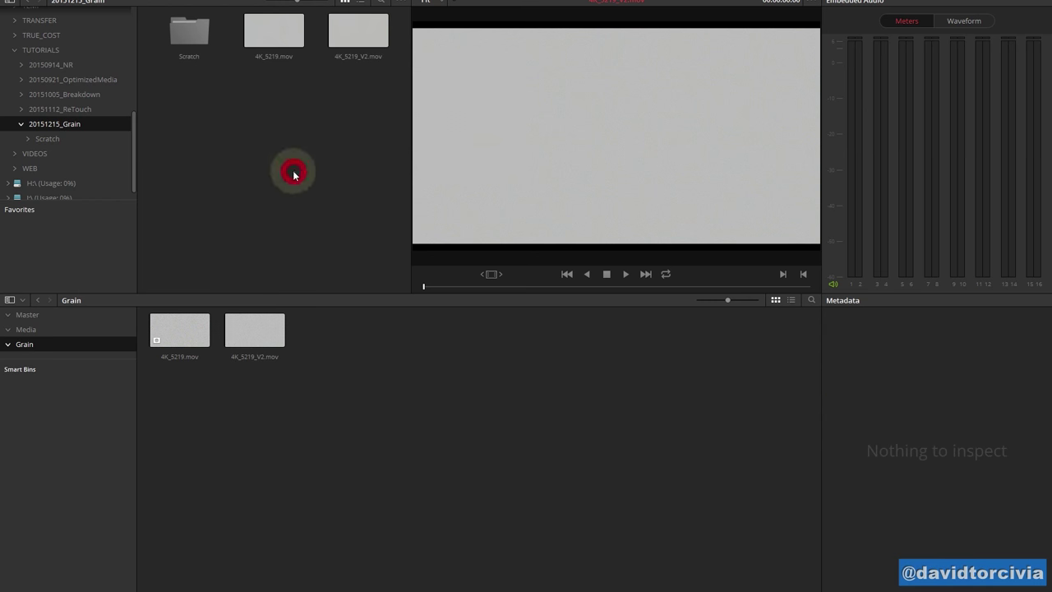
pyautogui.click(255, 328)
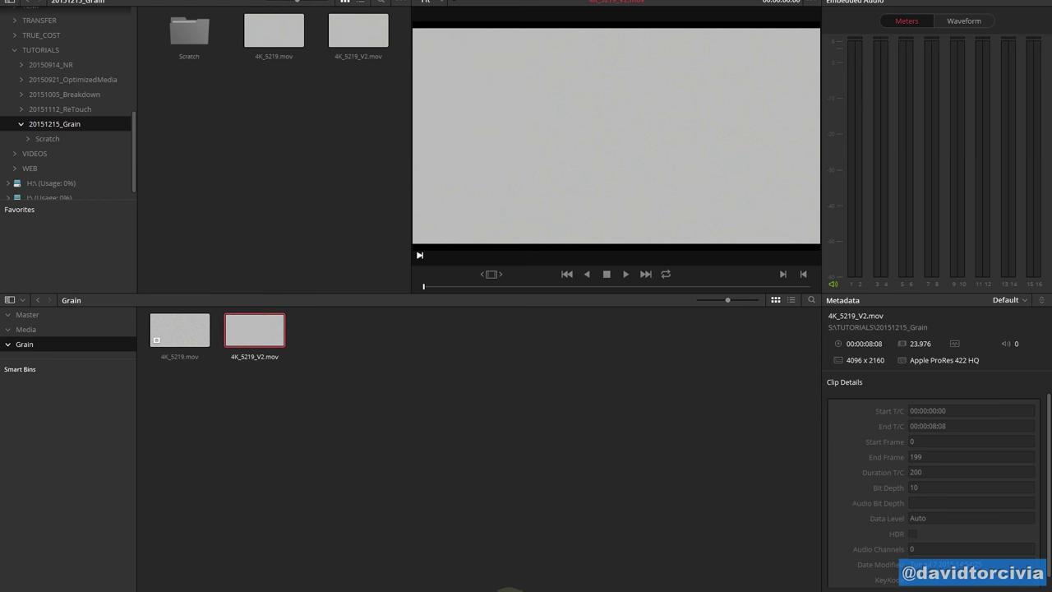
# On the Edit page, add a Video 2 track and place 4K_5219_V2 on it
pyautogui.hotkey('shift', '4')
pyautogui.moveTo(206, 30); pyautogui.dragTo(296, 408)
pyautogui.rightClick(297, 411)
pyautogui.click(305, 417)
pyautogui.moveTo(205, 41); pyautogui.dragTo(542, 444)
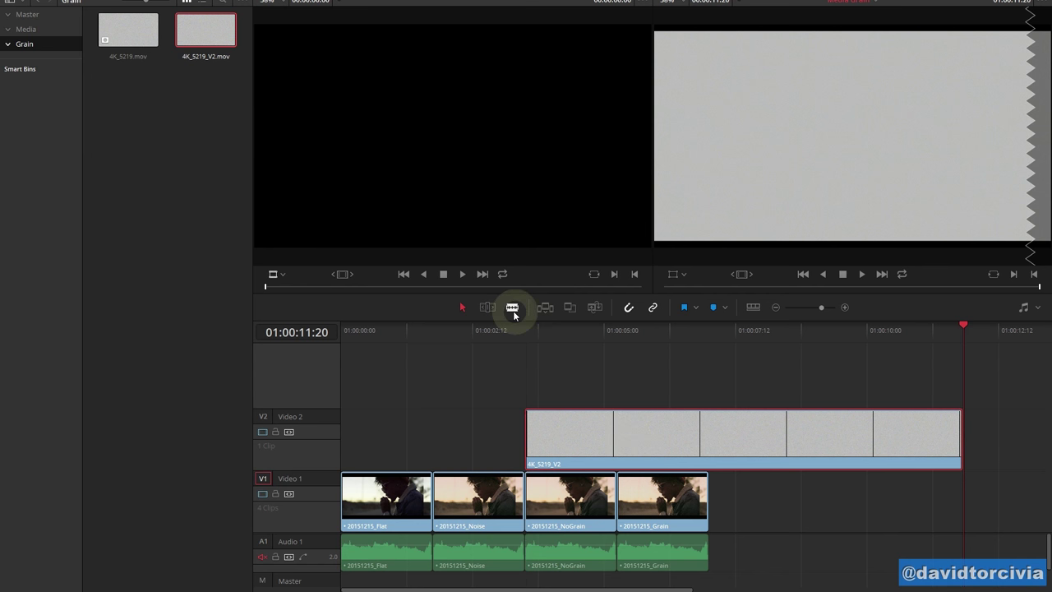
# Split the grain clip at 01:00:05:06, delete the right piece, and park the playhead at 01:00:04:20
pyautogui.click(513, 306)
pyautogui.click(616, 438)
pyautogui.press('a')
pyautogui.click(698, 439)
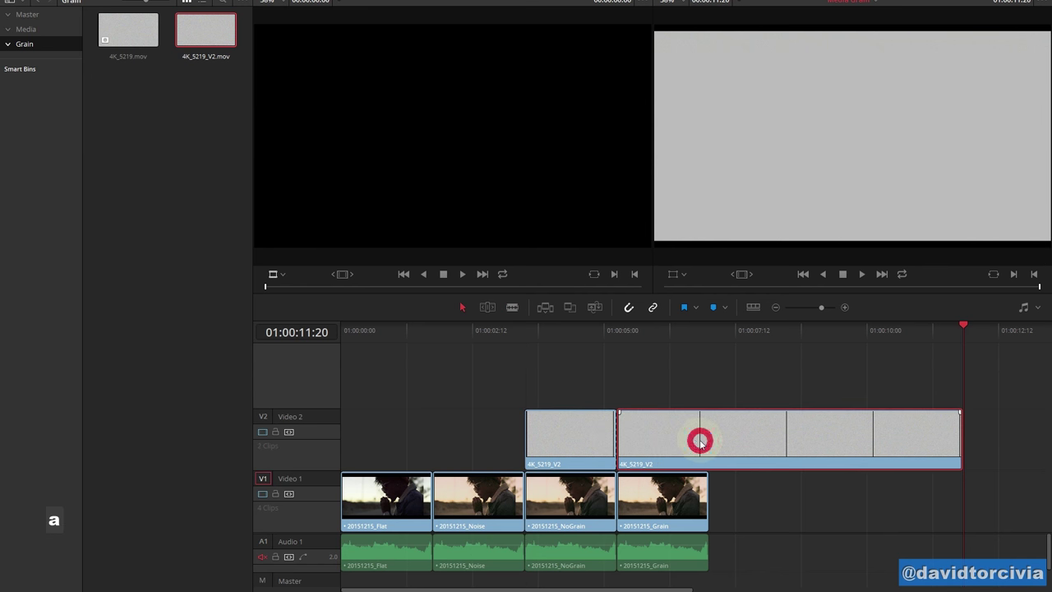
pyautogui.rightClick(691, 441)
pyautogui.click(739, 218)
pyautogui.moveTo(584, 331)
pyautogui.mouseDown()
pyautogui.moveTo(610, 348)
pyautogui.moveTo(583, 347)
pyautogui.mouseUp()
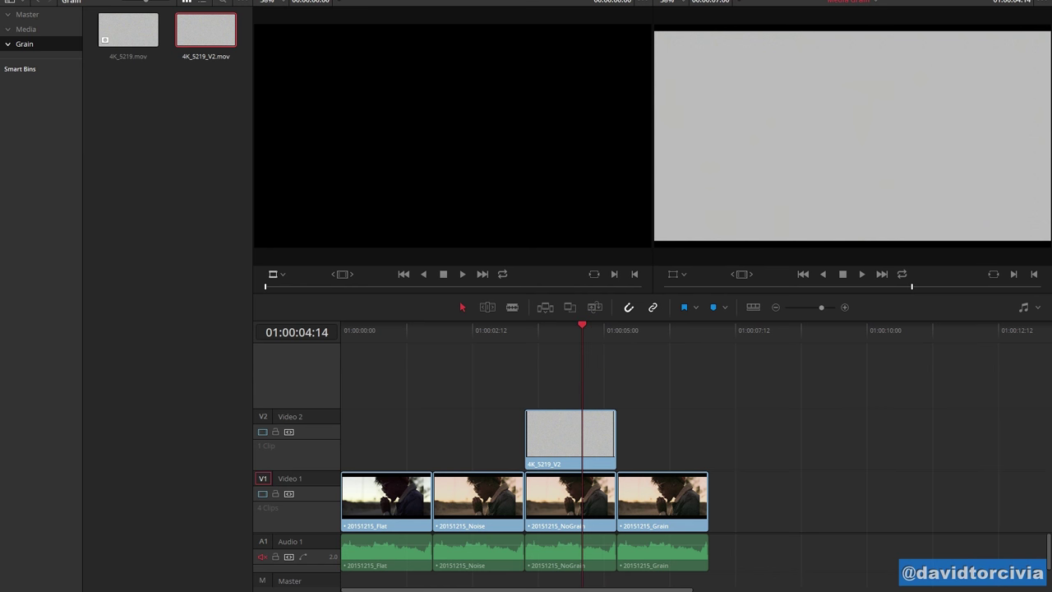
# Turn on the Dual Screen workspace layout
pyautogui.click(256, 0)
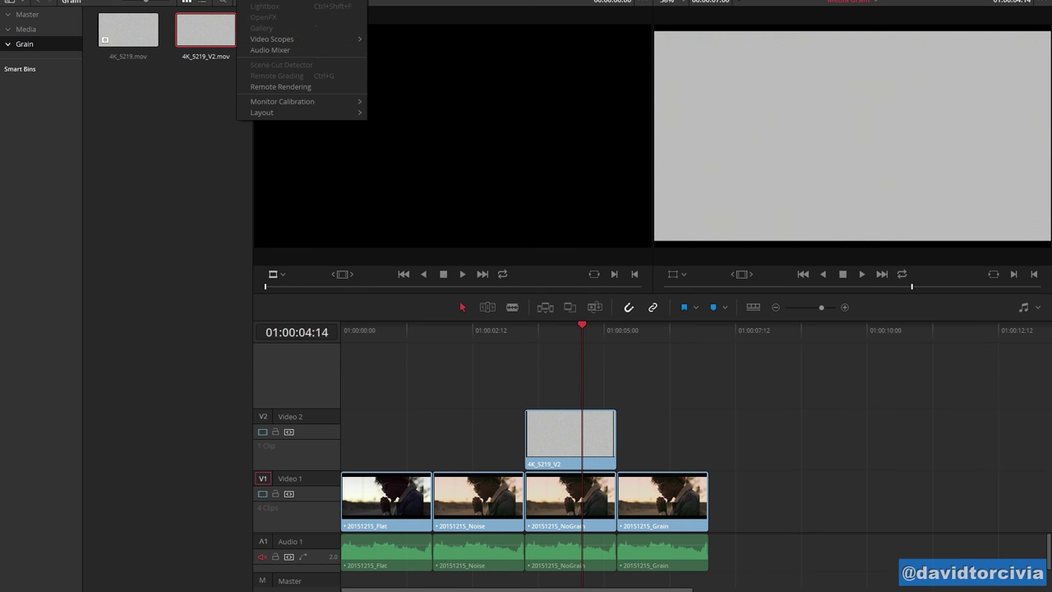
pyautogui.moveTo(296, 0)
pyautogui.moveTo(313, 112)
pyautogui.moveTo(415, 126)
pyautogui.click(475, 129)
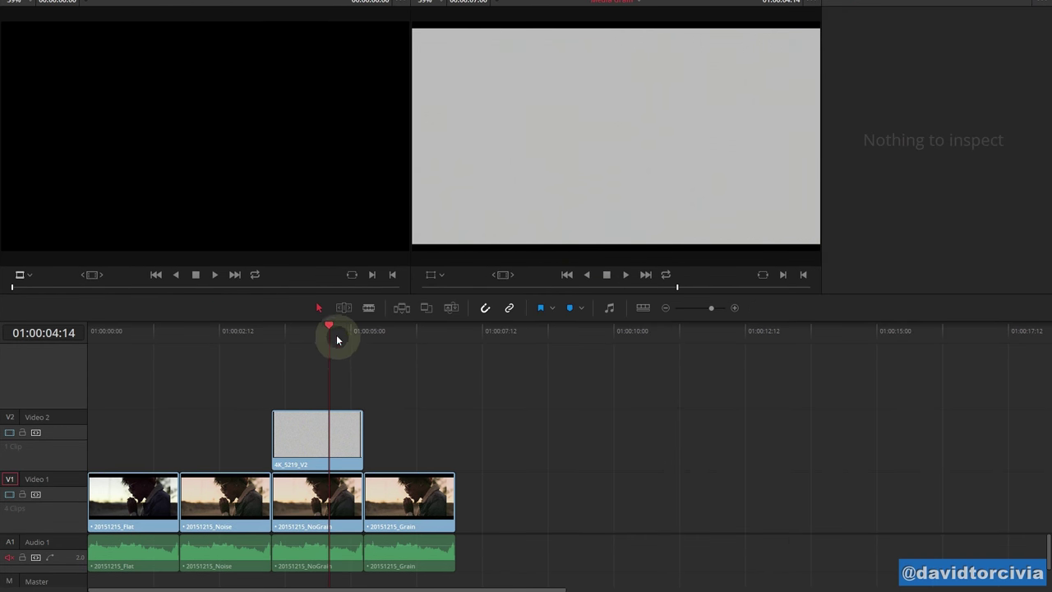
# Select the Video 2 grain clip at 01:00:04:12 and toggle the track off and on to compare
pyautogui.moveTo(336, 340)
pyautogui.mouseDown()
pyautogui.moveTo(303, 350)
pyautogui.moveTo(325, 353)
pyautogui.mouseUp()
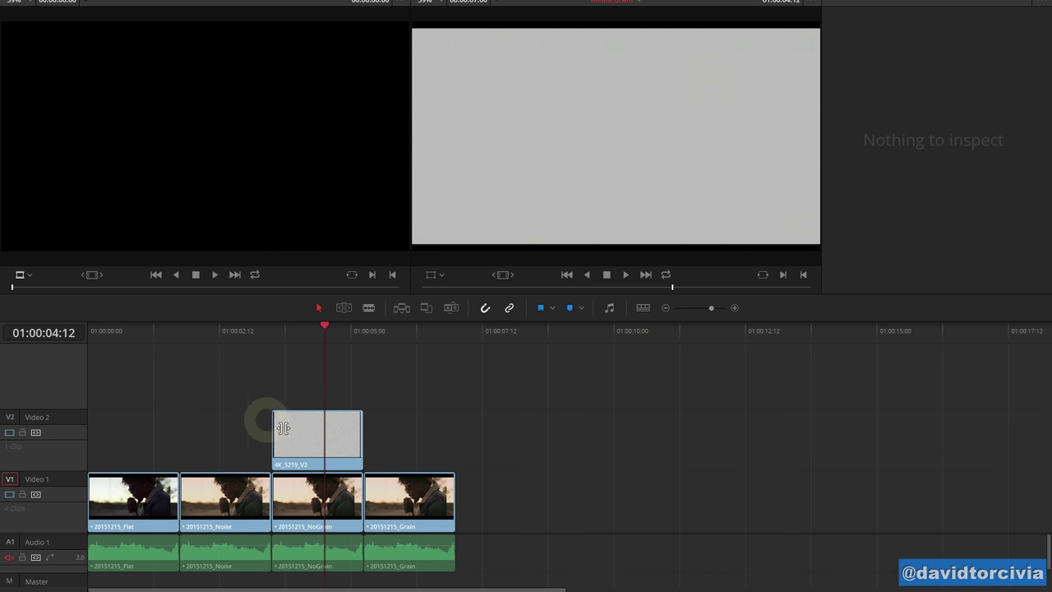
pyautogui.keyDown('ctrl'); pyautogui.click(292, 433); pyautogui.keyUp('ctrl')
pyautogui.click(9, 433)
pyautogui.click(9, 433)
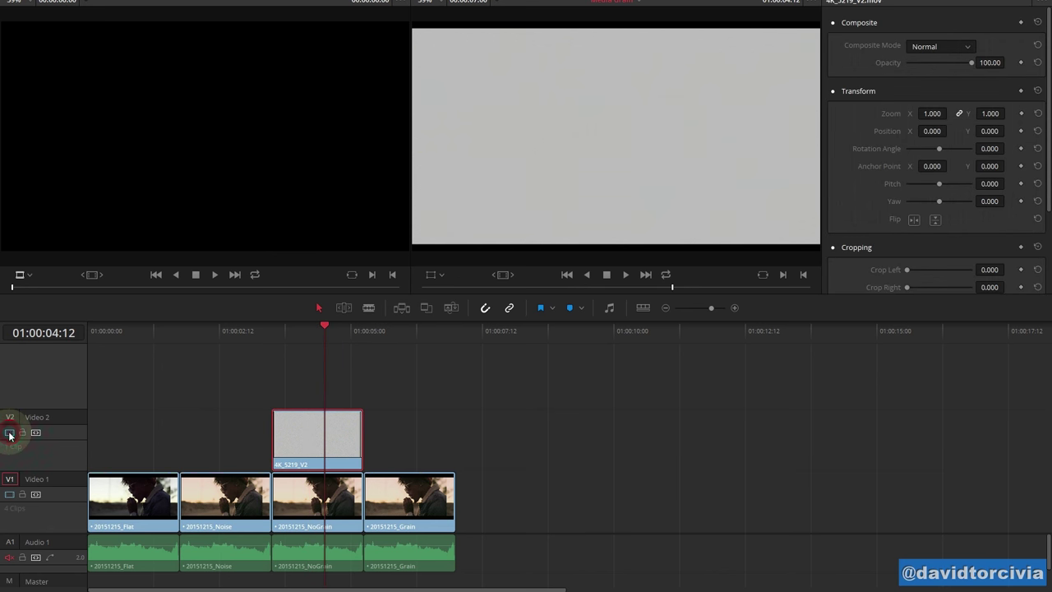
# Set the grain clip's composite mode to Overlay at 67.80 opacity, checking with Video 2 toggled
pyautogui.click(960, 150)
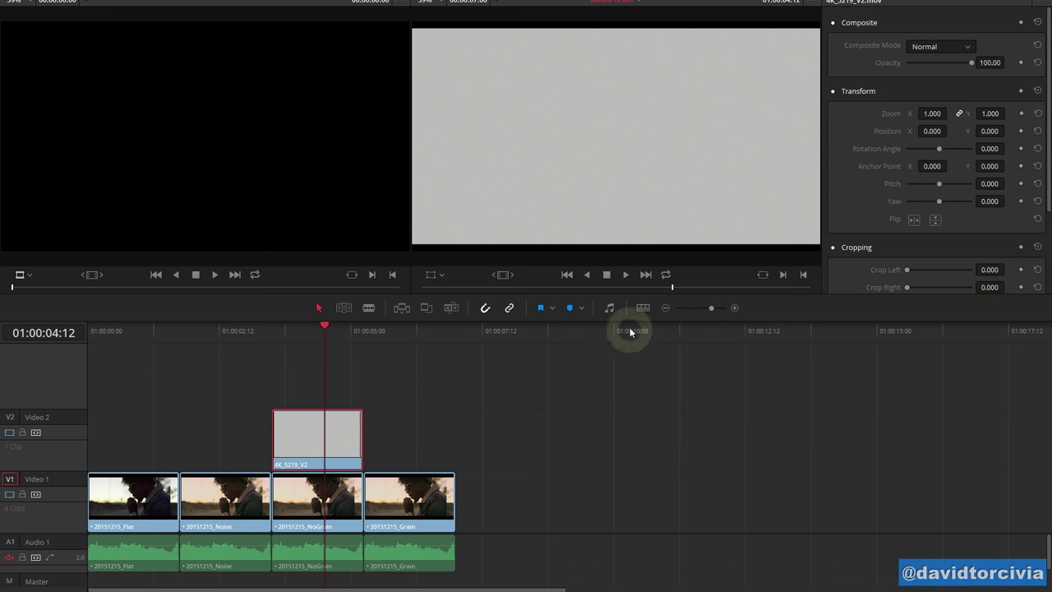
pyautogui.scroll(-2, 889, 80)
pyautogui.scroll(2, 890, 80)
pyautogui.click(923, 49)
pyautogui.click(923, 136)
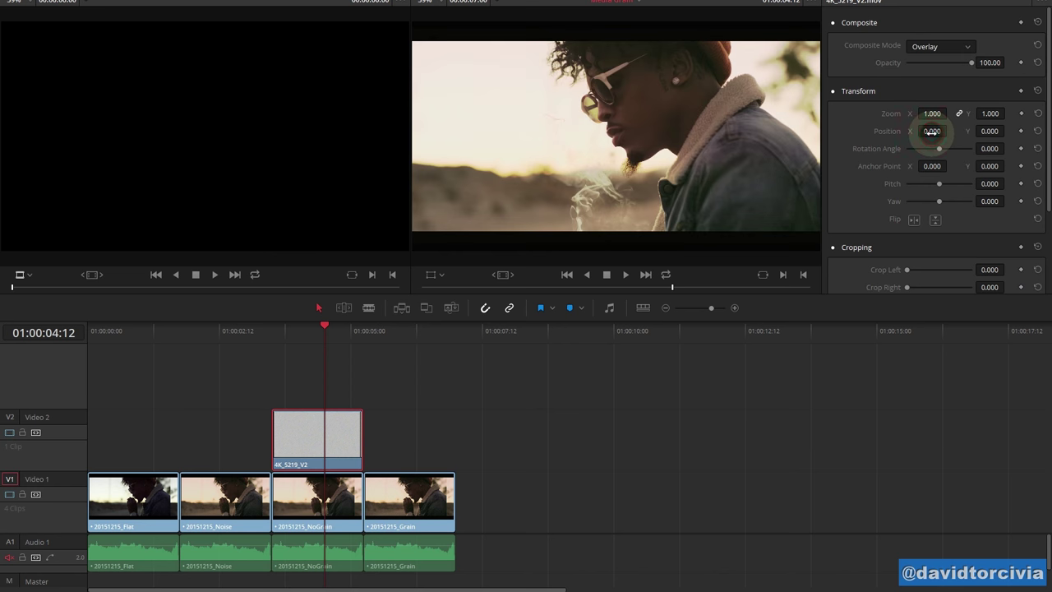
pyautogui.moveTo(972, 69); pyautogui.dragTo(952, 65)
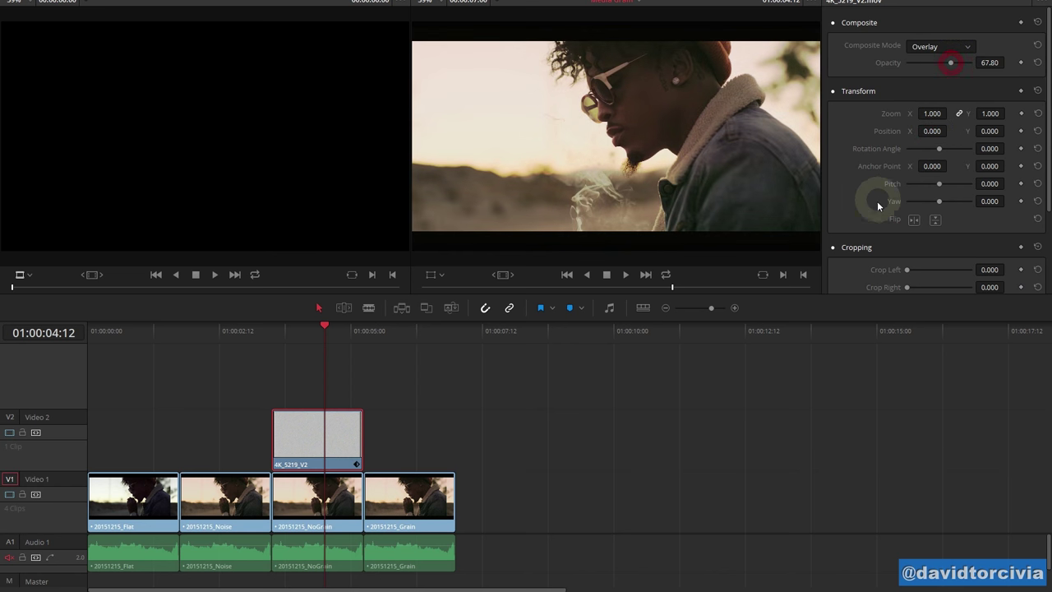
pyautogui.hotkey('ctrl', 'd')
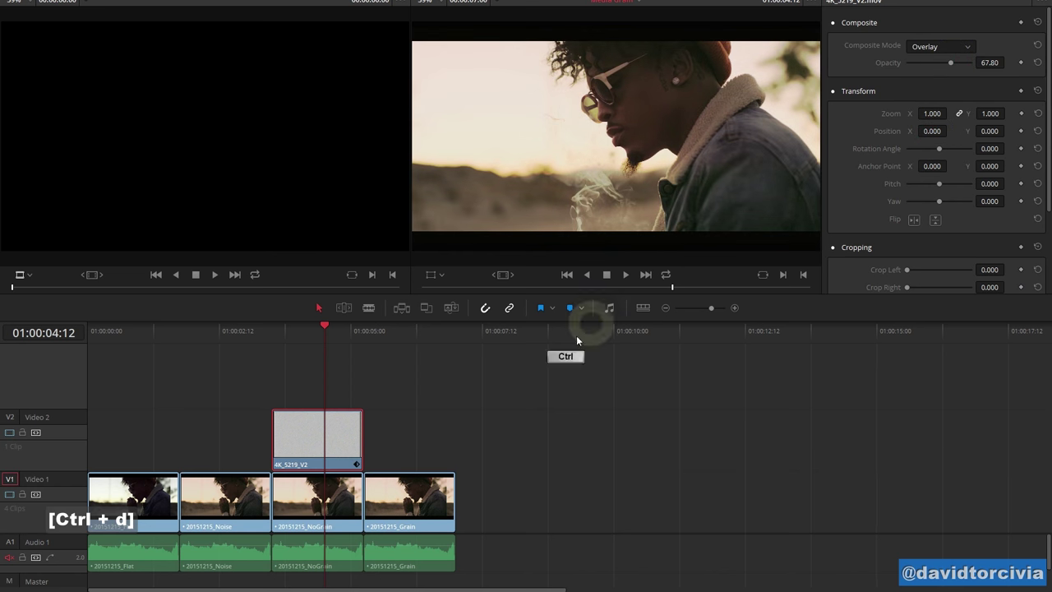
pyautogui.click(10, 432)
pyautogui.click(10, 432)
# Check the blend full screen on the Color page, then reselect the grain clip in the timeline
pyautogui.hotkey('shift', '6')
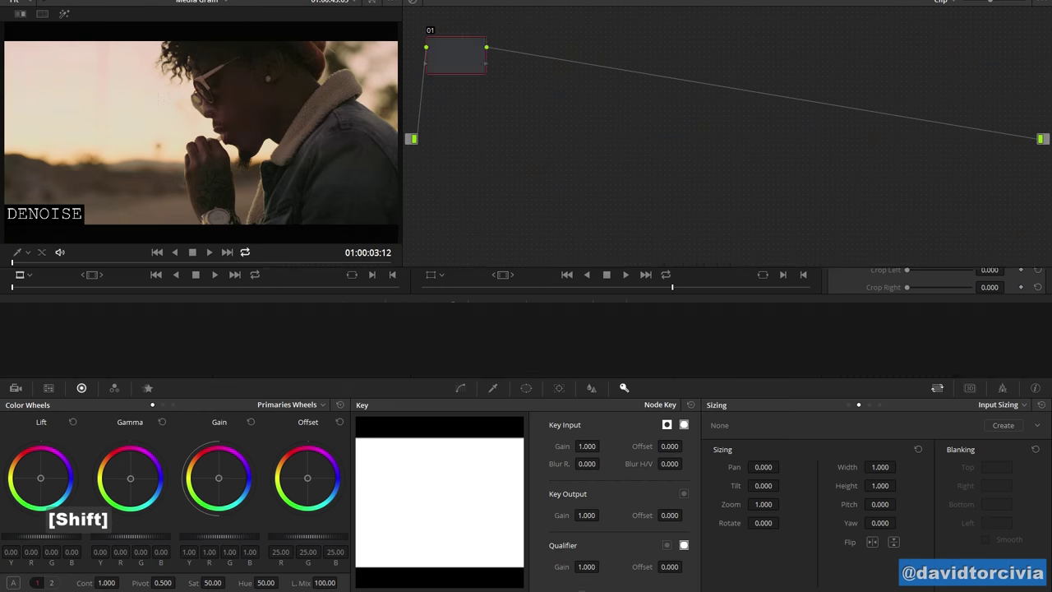
pyautogui.hotkey('shift', 'f')
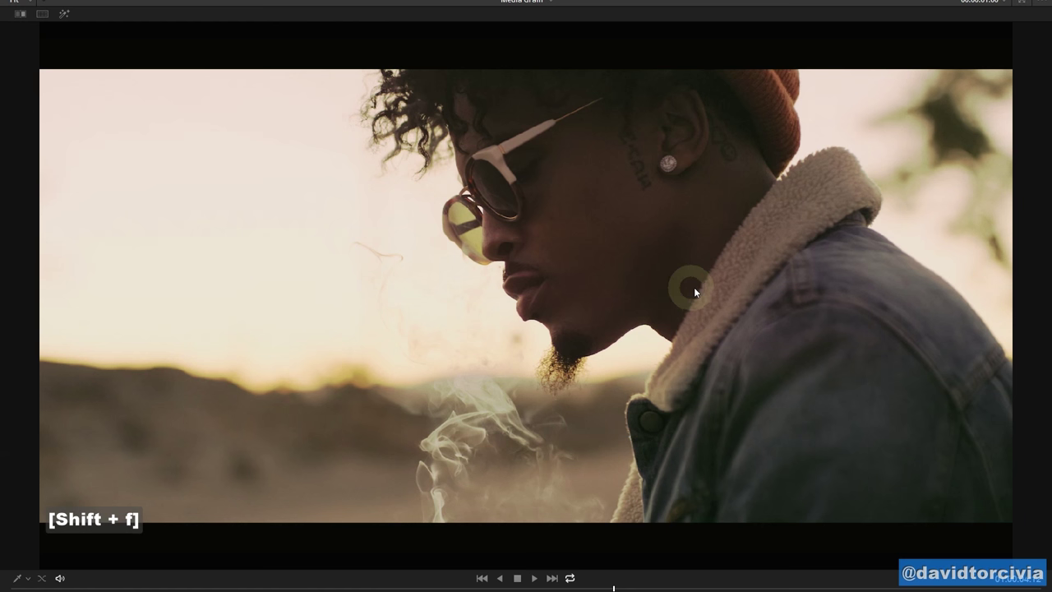
pyautogui.hotkey('ctrl', 'd')
pyautogui.hotkey('ctrl', 'd')
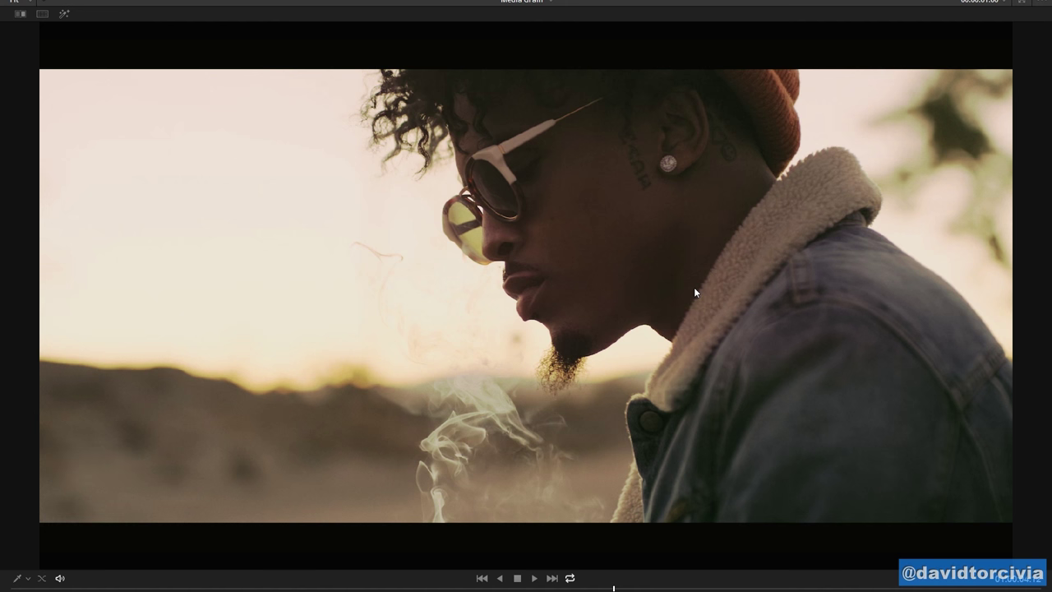
pyautogui.hotkey('shift', 'f')
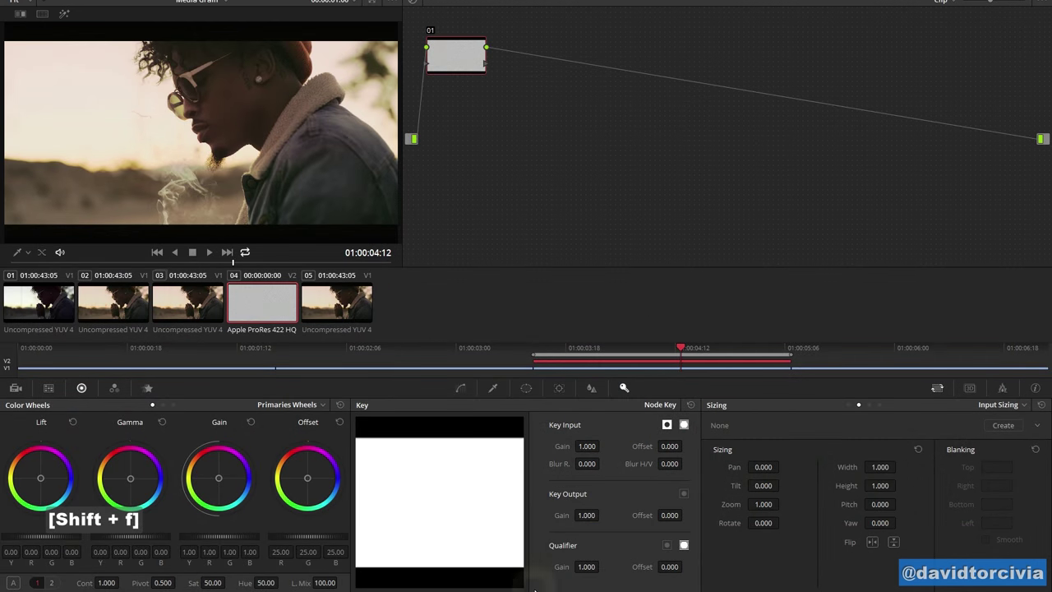
pyautogui.click(535, 583)
pyautogui.click(305, 416)
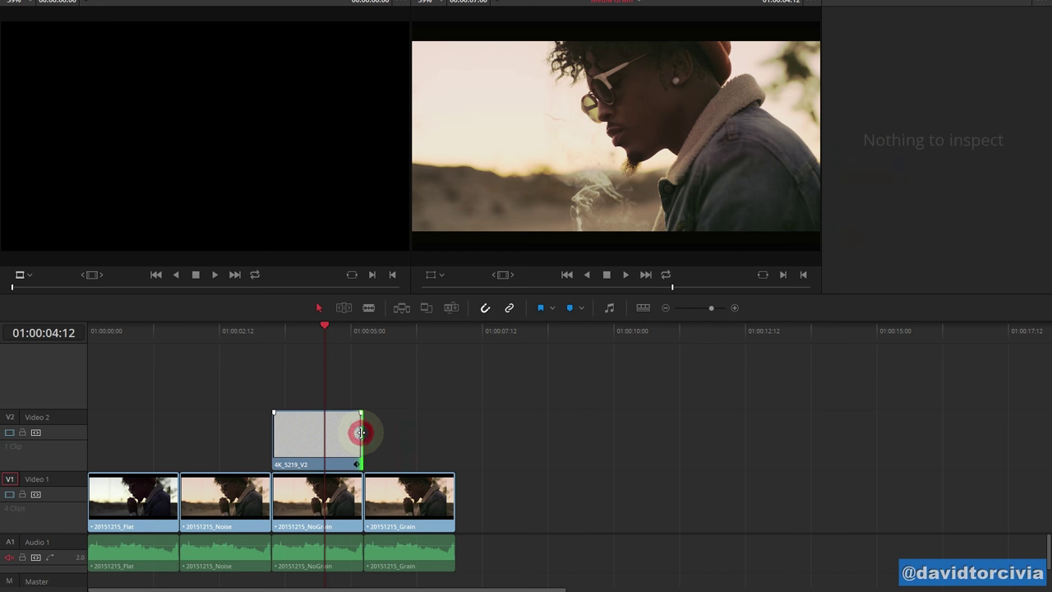
# Lengthen the Video 2 grain clip to its full duration and paste a second copy after it
pyautogui.moveTo(360, 432); pyautogui.dragTo(765, 428)
pyautogui.click(528, 447)
pyautogui.hotkey('ctrl', 'c')
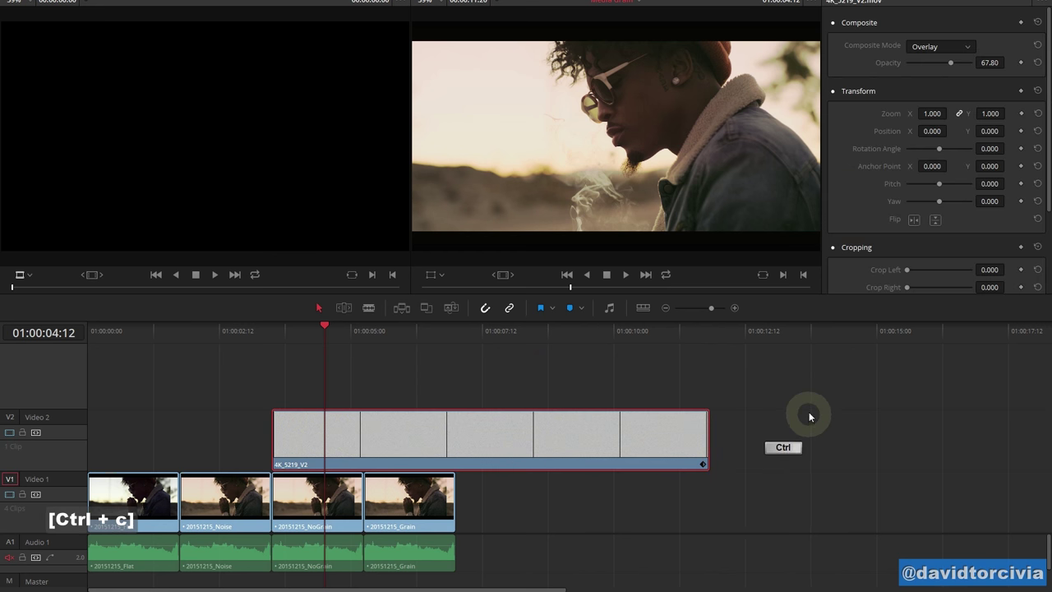
pyautogui.click(712, 335)
pyautogui.hotkey('ctrl', 'v')
pyautogui.press('space')
pyautogui.press('space')
pyautogui.keyDown('alt'); pyautogui.scroll(-5, 402, 495); pyautogui.keyUp('alt')
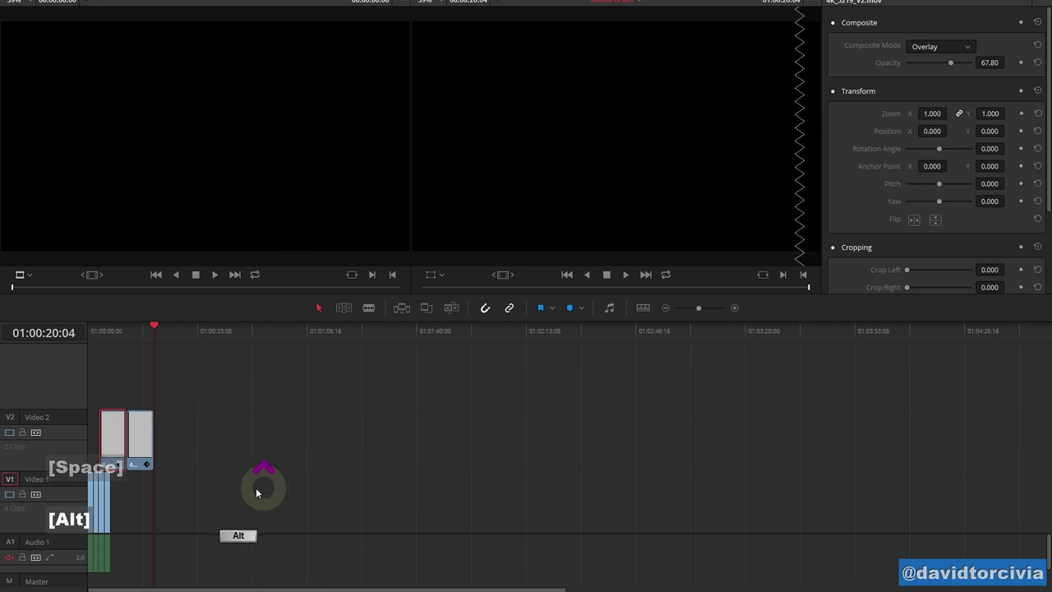
pyautogui.keyDown('alt'); pyautogui.scroll(5, 257, 489); pyautogui.keyUp('alt')
# Delete both grain clips from Video 2
pyautogui.moveTo(193, 371); pyautogui.dragTo(308, 460)
pyautogui.click(298, 441)
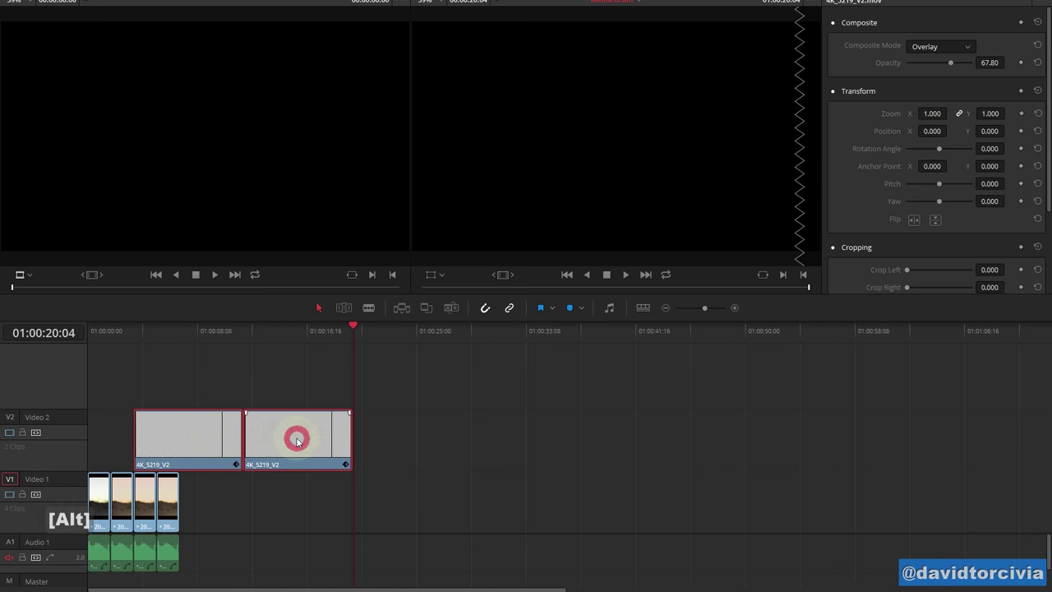
pyautogui.press('Delete')
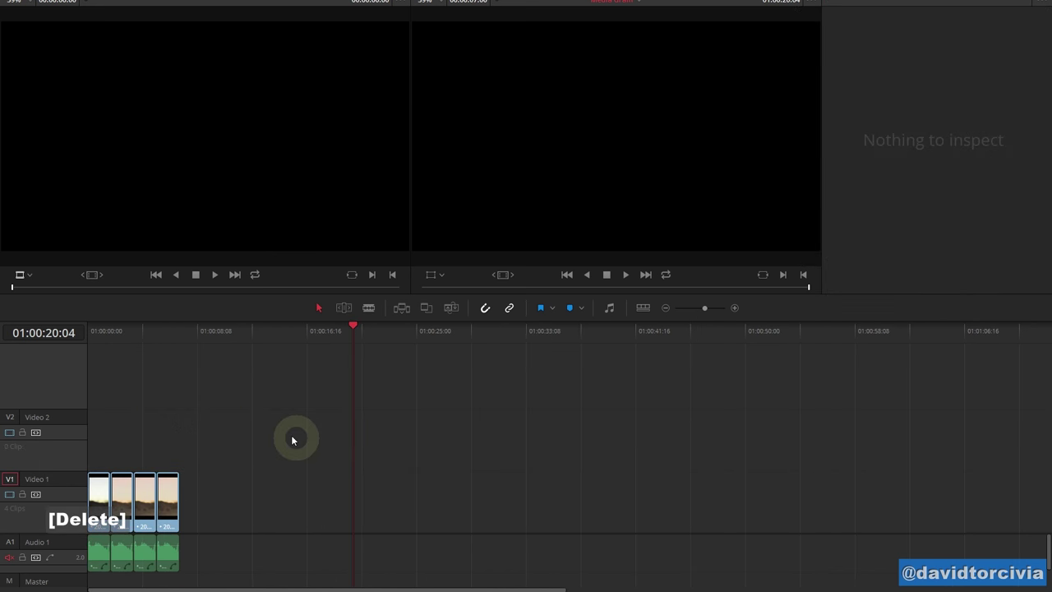
# Delete the now-empty Video 2 track
pyautogui.click(139, 332)
pyautogui.rightClick(41, 440)
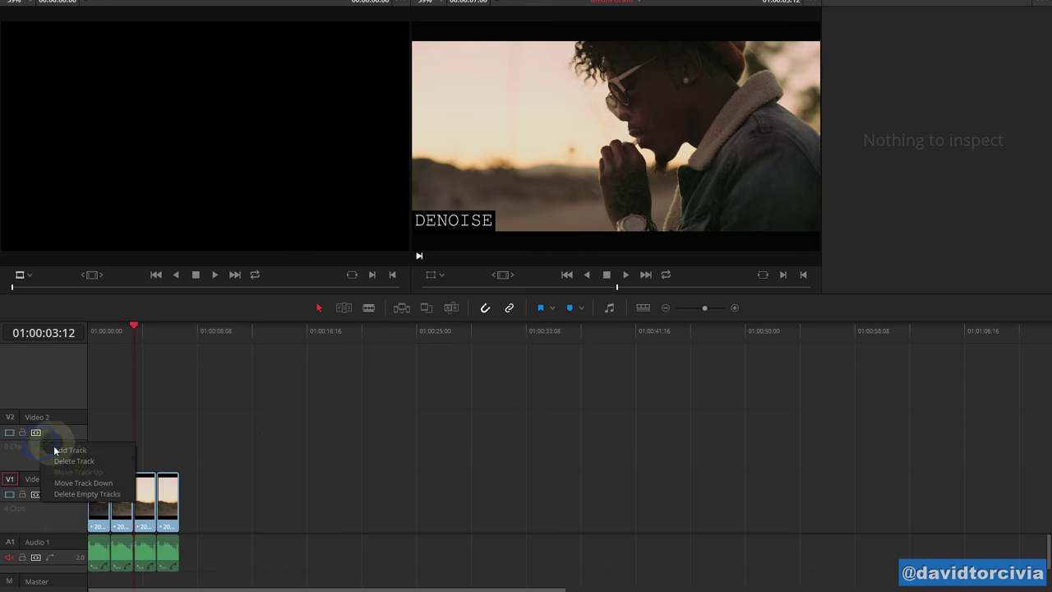
pyautogui.click(63, 454)
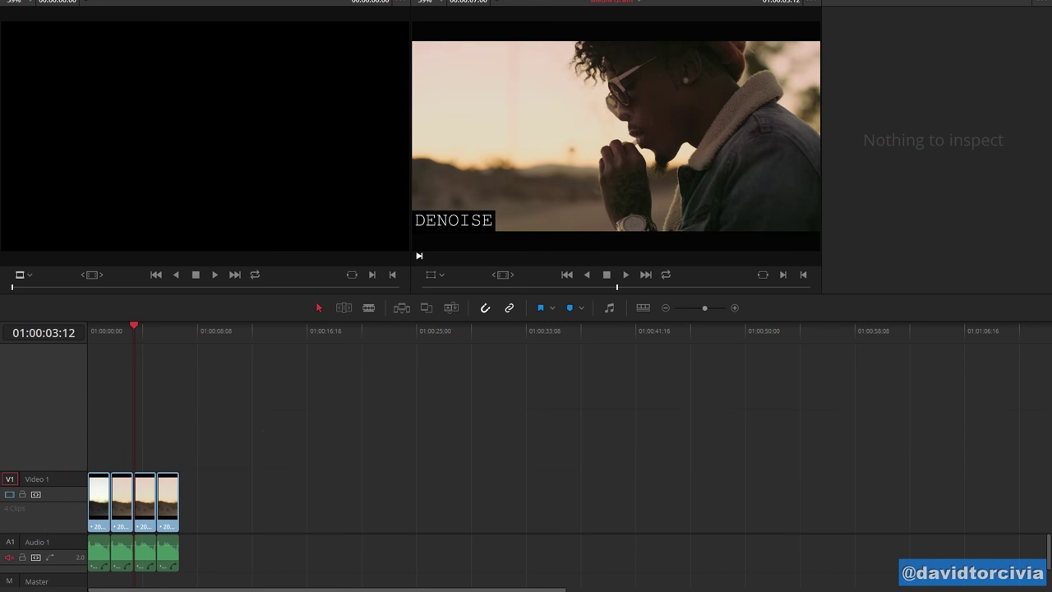
pyautogui.keyDown('alt'); pyautogui.scroll(6, 137, 456); pyautogui.keyUp('alt')
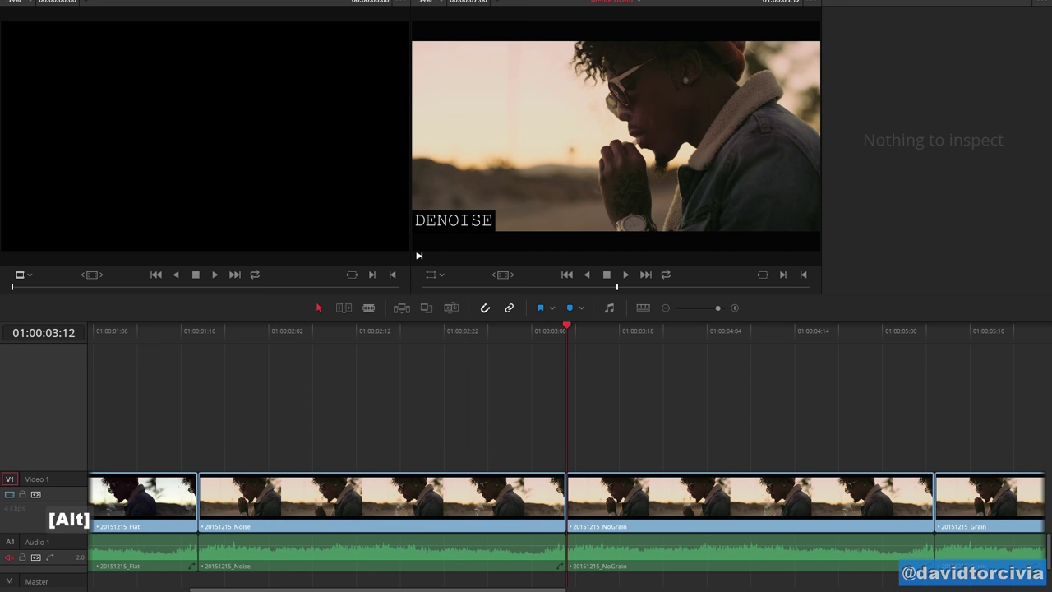
# Turn off Dual Screen to return to the single-screen layout
pyautogui.click(263, 2)
pyautogui.moveTo(321, 109)
pyautogui.moveTo(426, 129)
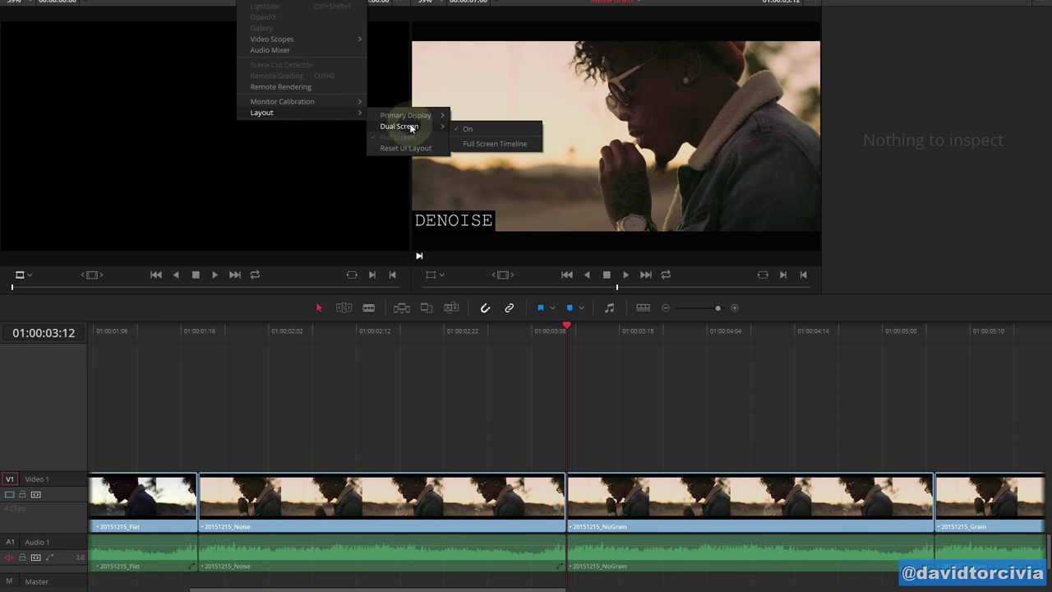
pyautogui.click(458, 129)
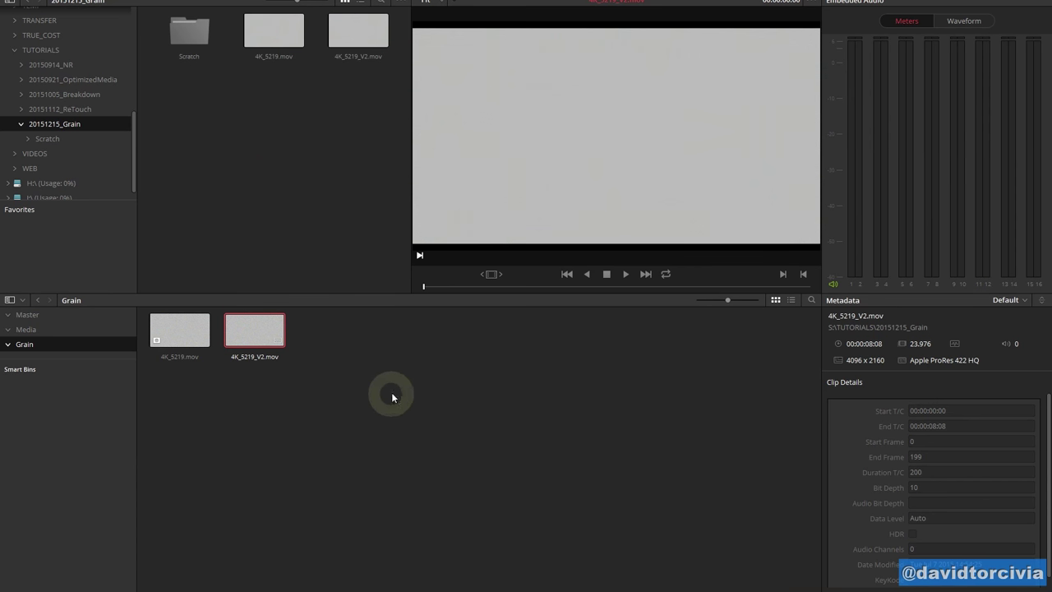
# Remove 4K_5219_V2.mov from the Grain bin and preview 4K_5219.mov from its start
pyautogui.moveTo(392, 389); pyautogui.dragTo(248, 319)
pyautogui.press('Delete')
pyautogui.click(608, 325)
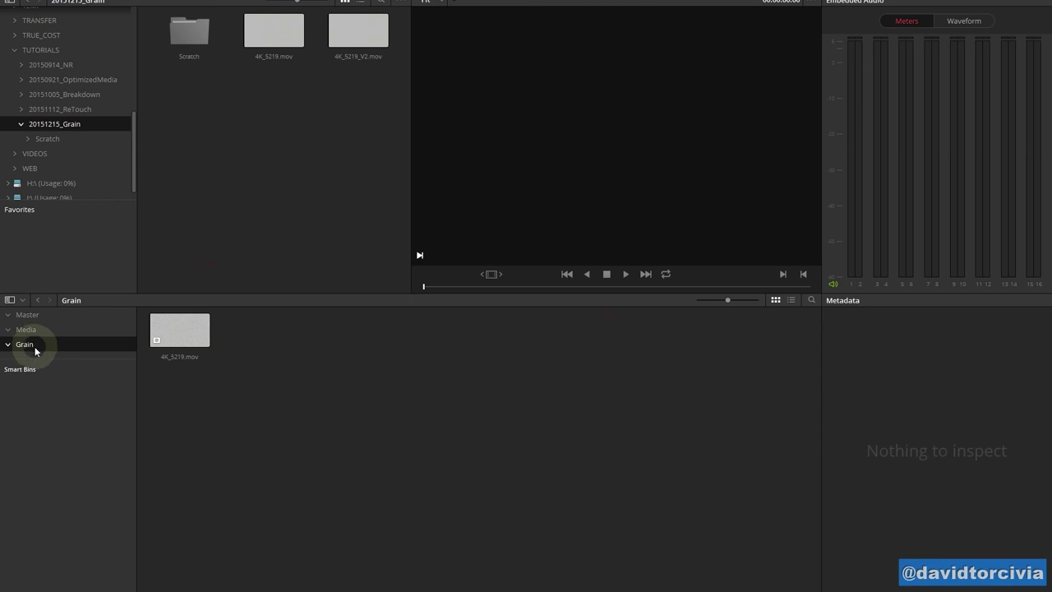
pyautogui.click(187, 329)
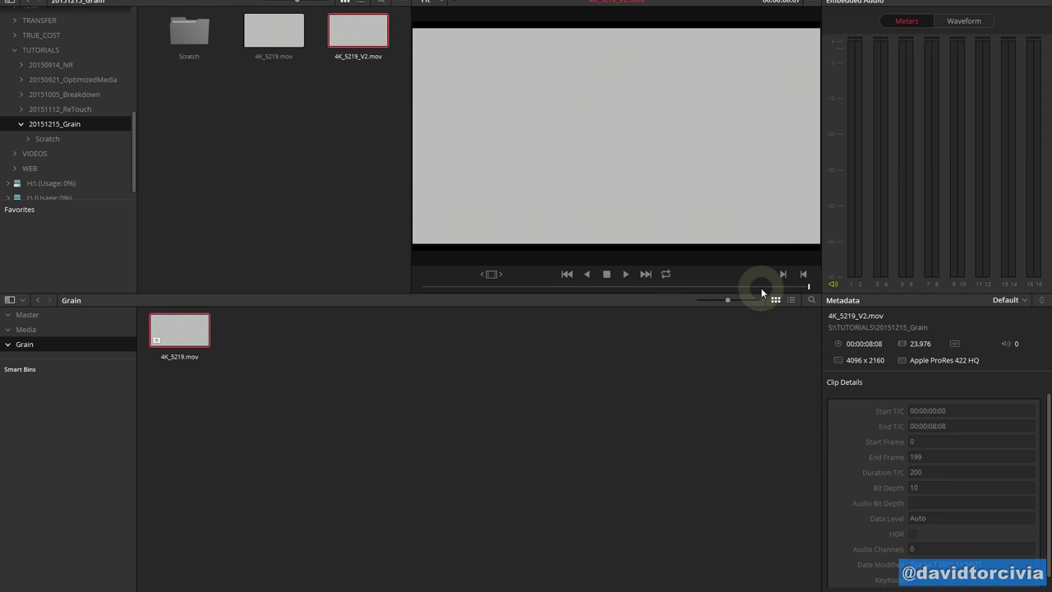
pyautogui.moveTo(762, 287); pyautogui.dragTo(382, 221)
# Add 4K_5219_V2.mov from Media Storage to the Grain bin as a matte
pyautogui.click(306, 138)
pyautogui.moveTo(359, 33)
pyautogui.mouseDown()
pyautogui.moveTo(385, 312)
pyautogui.moveTo(380, 47)
pyautogui.moveTo(357, 35)
pyautogui.mouseUp()
pyautogui.rightClick(356, 34)
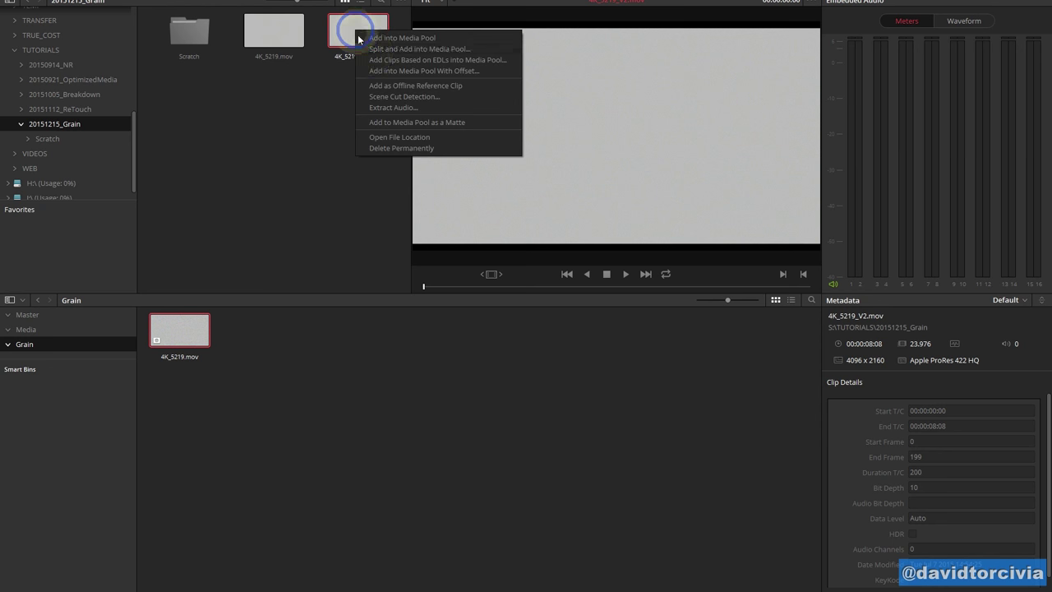
pyautogui.click(397, 122)
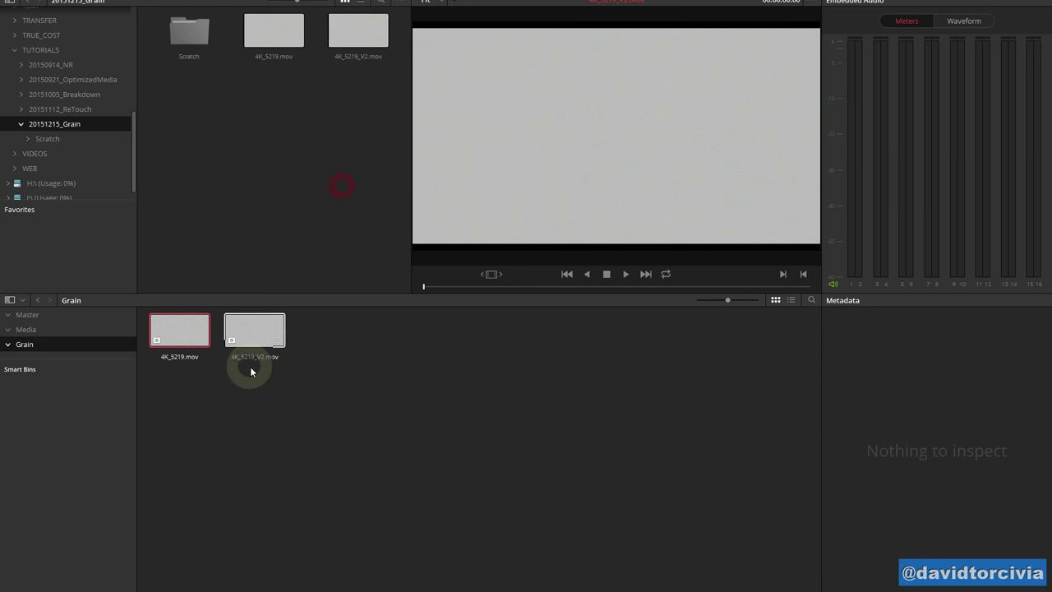
# Browse the Media and Grain bins and select the 4K_5219_V2.mov matte
pyautogui.click(25, 329)
pyautogui.click(25, 344)
pyautogui.click(233, 342)
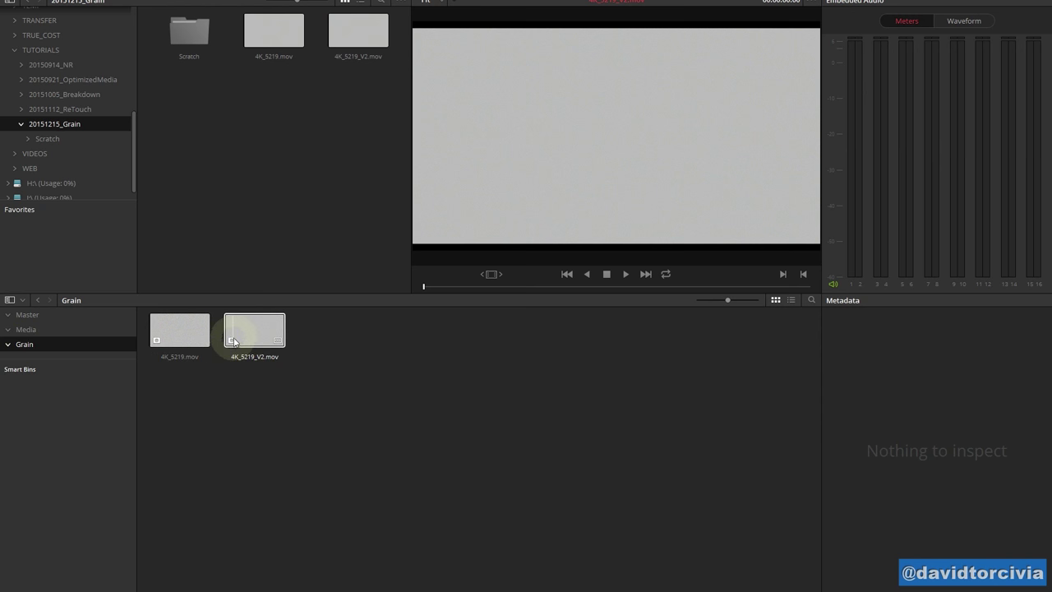
pyautogui.click(70, 330)
pyautogui.click(398, 348)
pyautogui.click(479, 337)
pyautogui.click(29, 344)
pyautogui.click(265, 339)
pyautogui.click(257, 333)
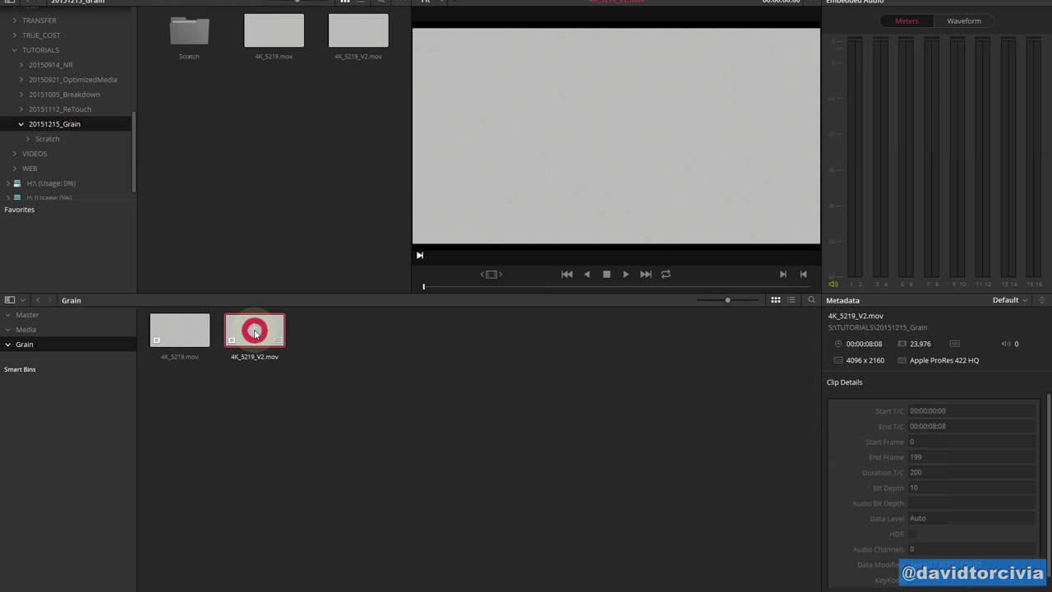
# Switch to the Edit page, then on to the Color page
pyautogui.hotkey('shift', '4')
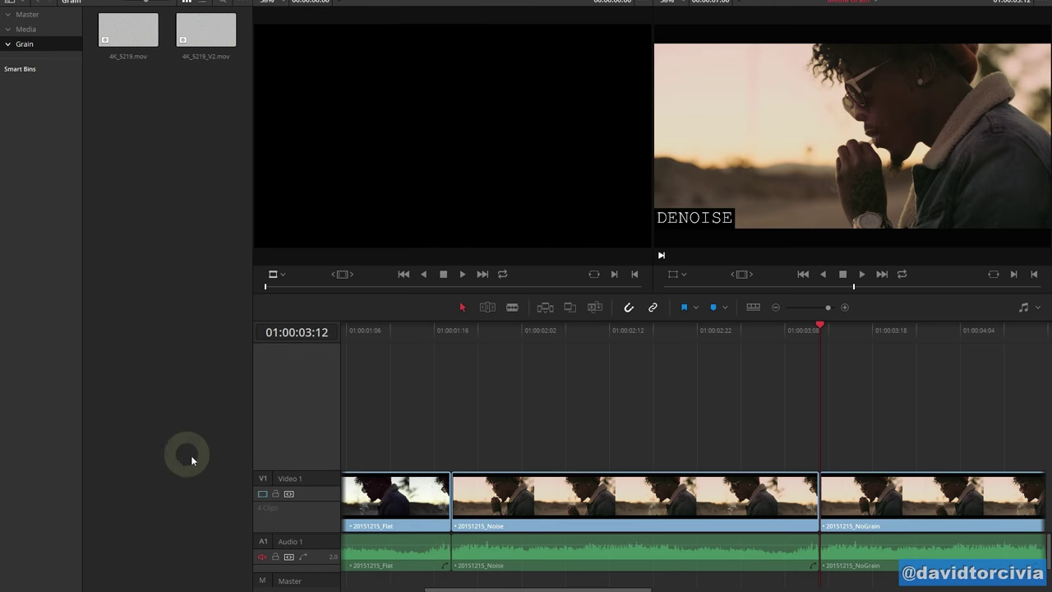
pyautogui.moveTo(205, 31); pyautogui.dragTo(447, 442)
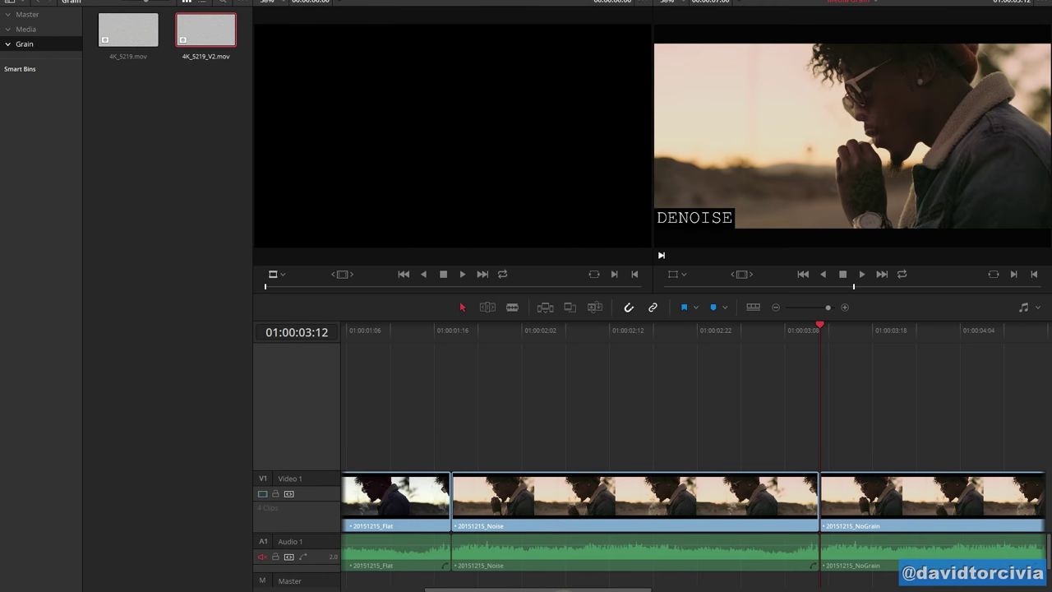
pyautogui.hotkey('shift', '6')
# Select clip 03, add a serial node, and label node 01 'Primary'
pyautogui.click(157, 273)
pyautogui.click(667, 93)
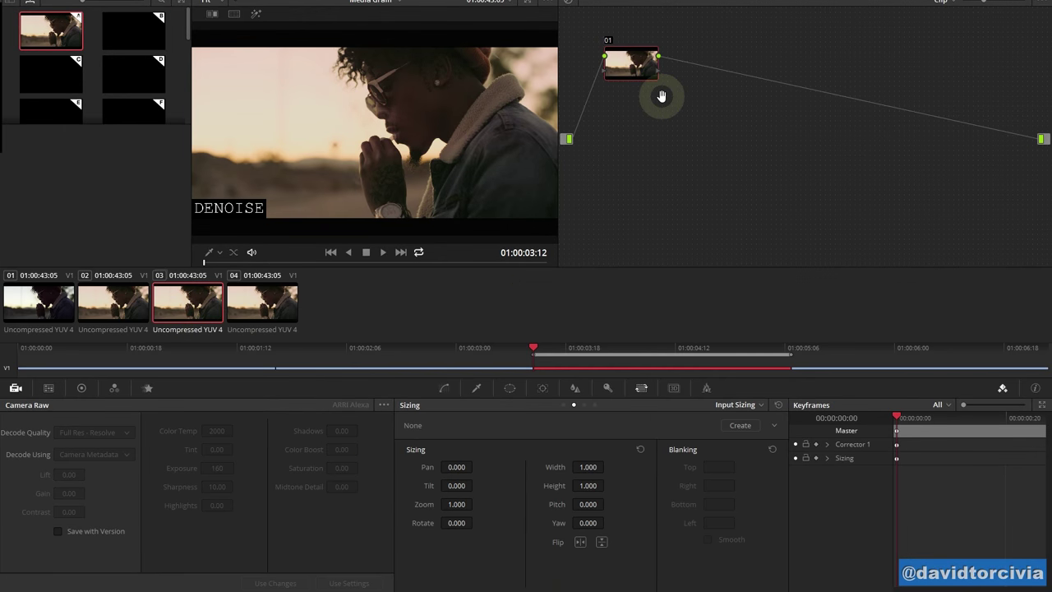
pyautogui.hotkey('alt', 's')
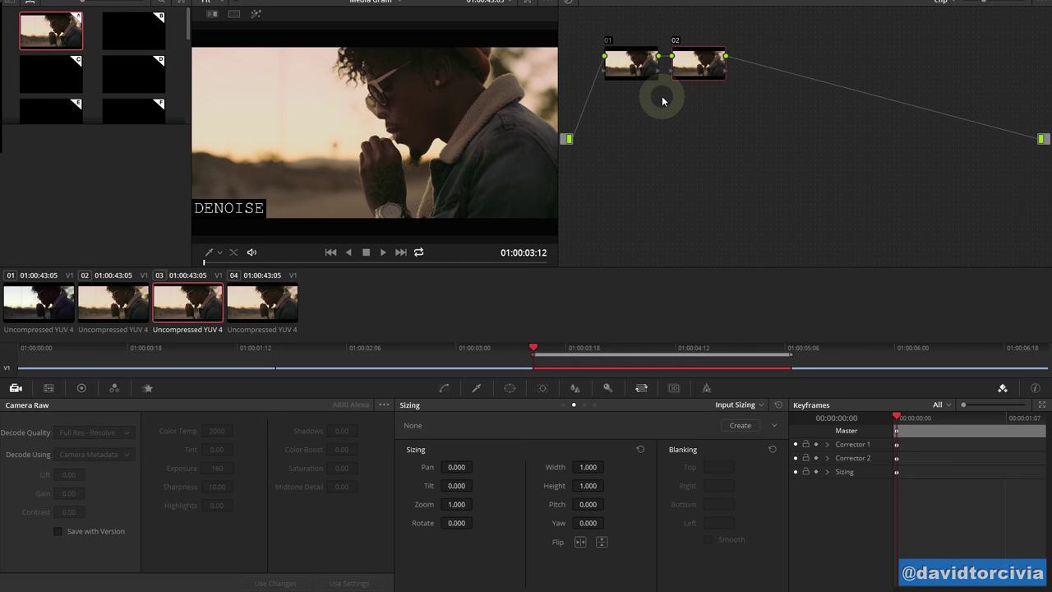
pyautogui.rightClick(626, 59)
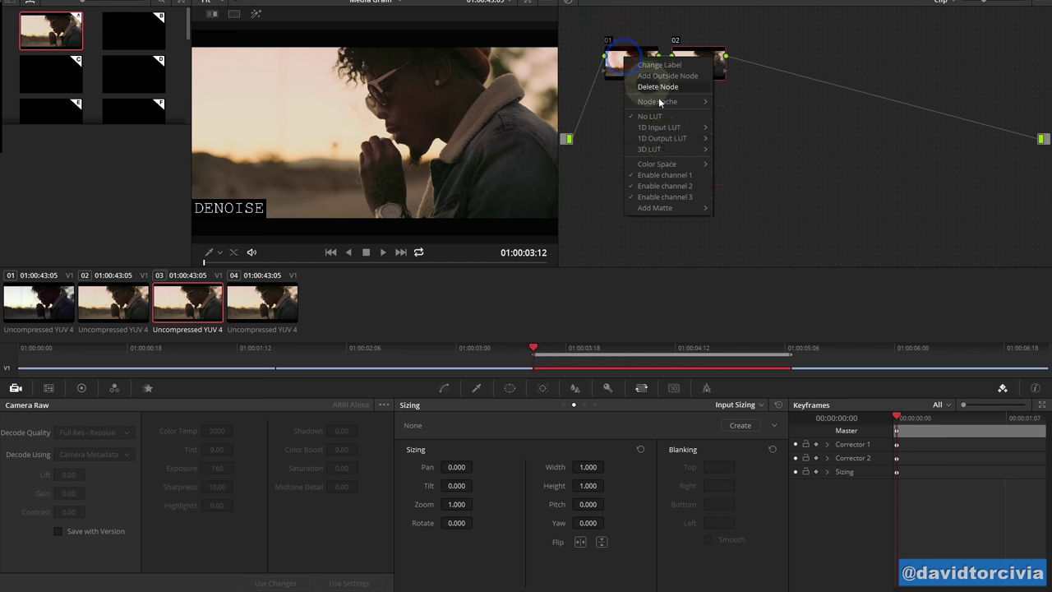
pyautogui.click(665, 165)
pyautogui.click(758, 83)
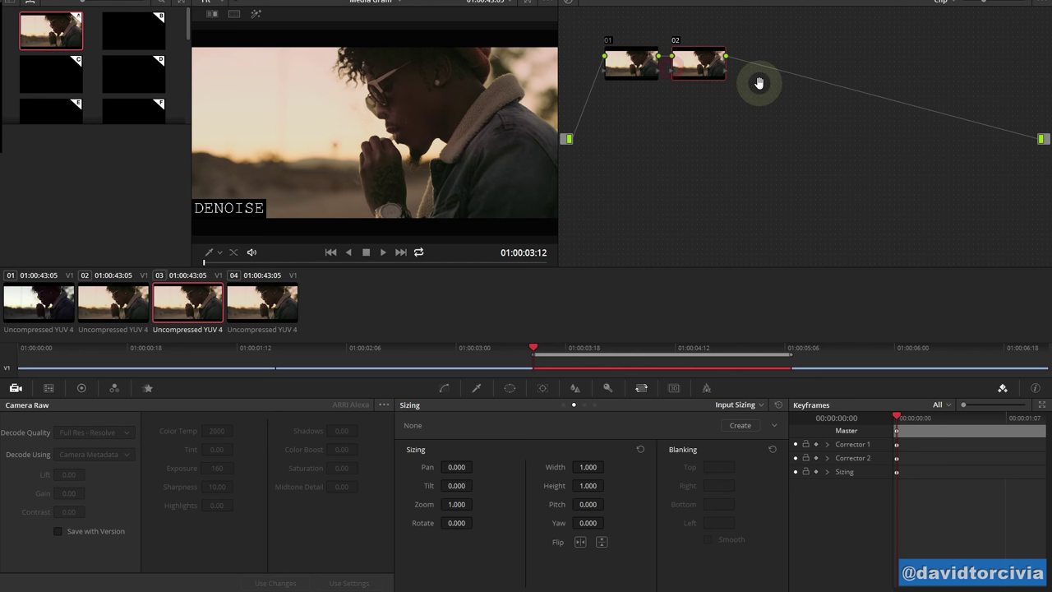
pyautogui.write('Primm')
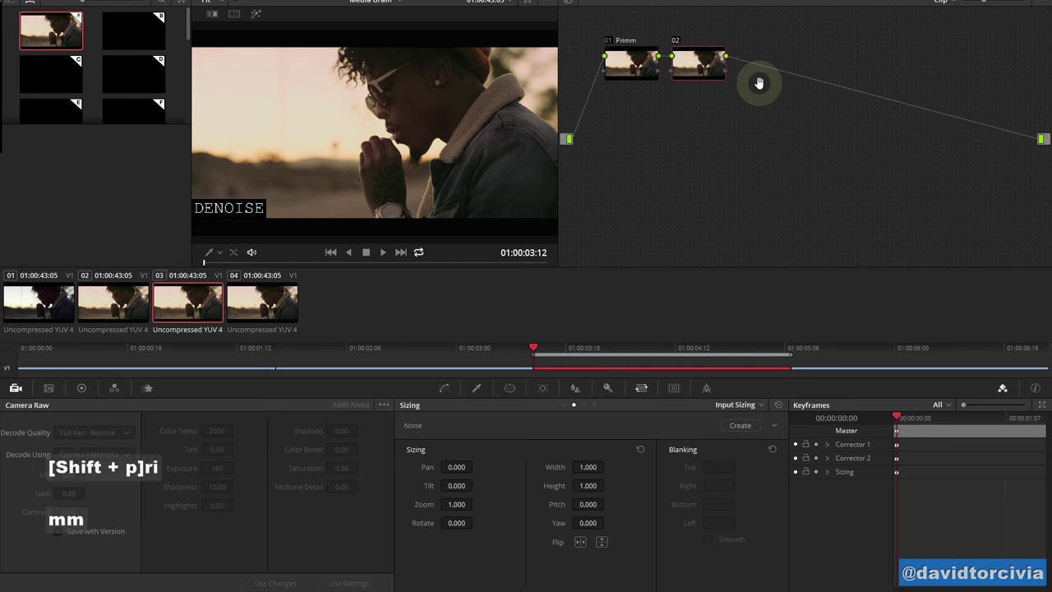
pyautogui.press('BackSpace')
pyautogui.write('ary')
pyautogui.press('Return')
# Label node 02 'Secondary', then add another serial node labelled 'Grain Mixer'
pyautogui.rightClick(695, 75)
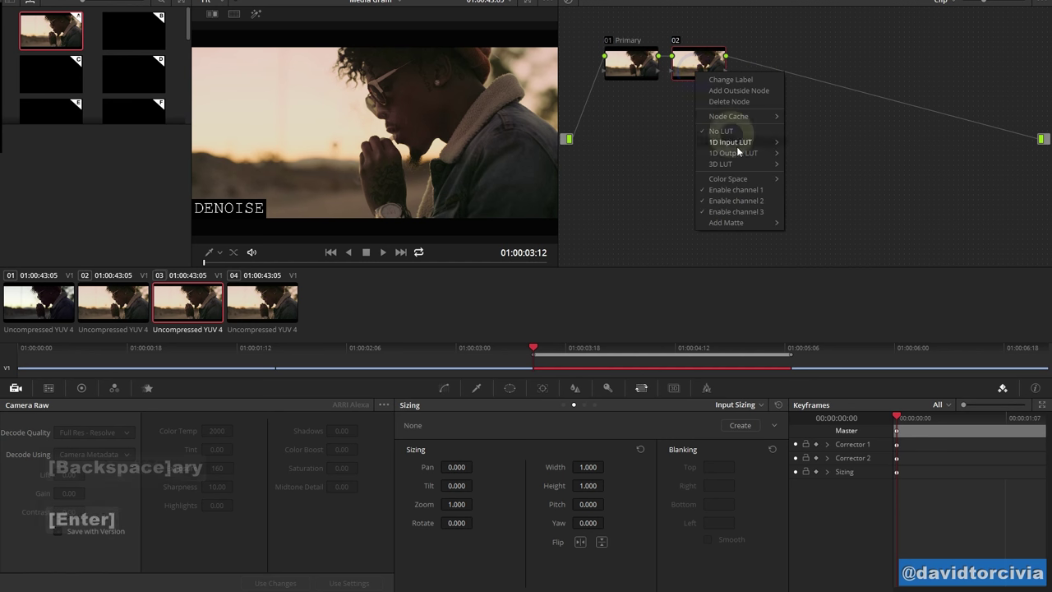
pyautogui.click(741, 82)
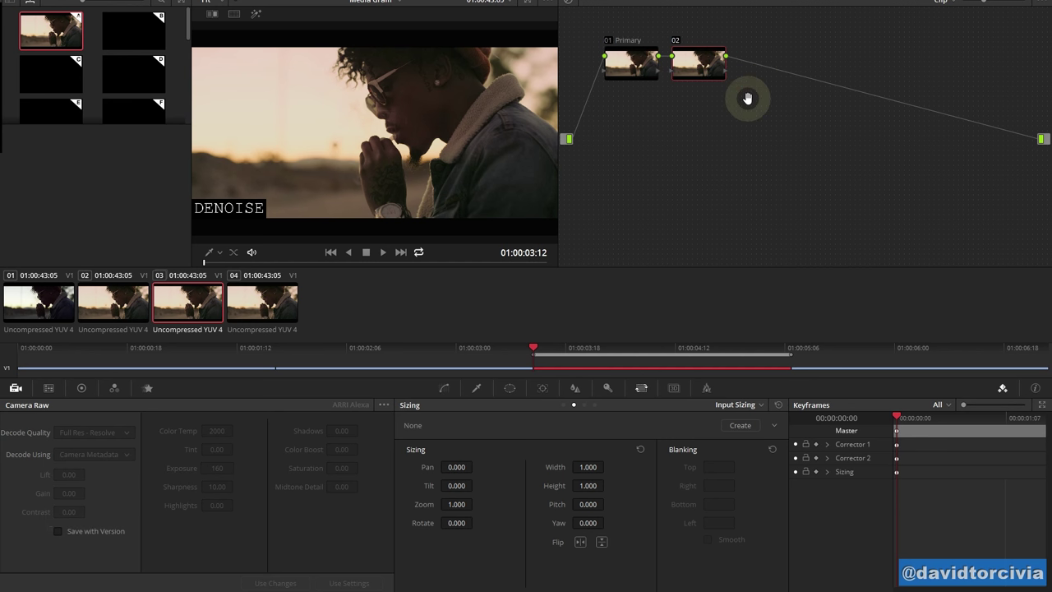
pyautogui.write('Secondary')
pyautogui.press('Return')
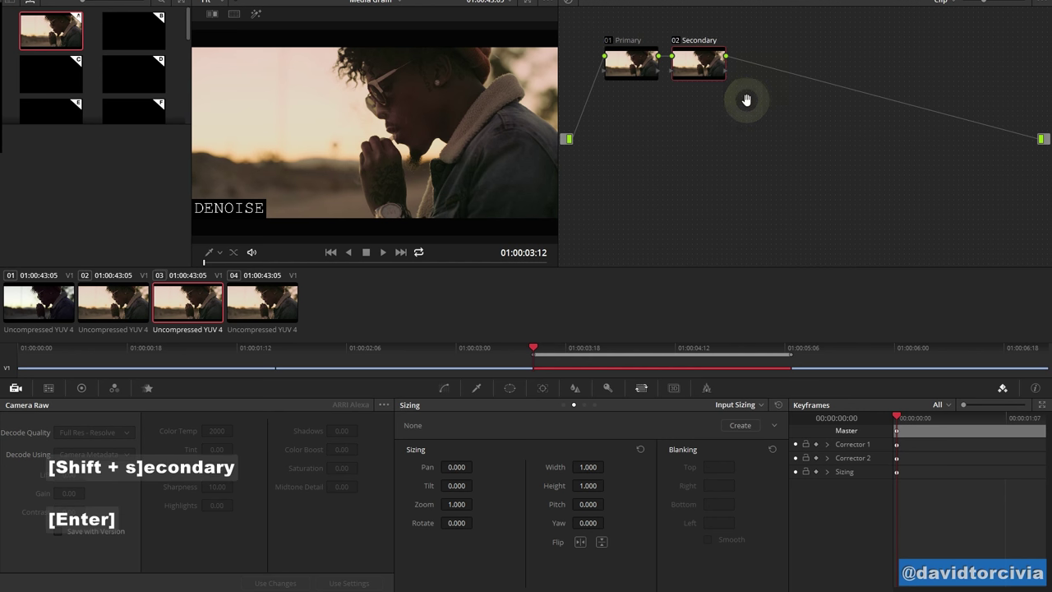
pyautogui.hotkey('alt', 's')
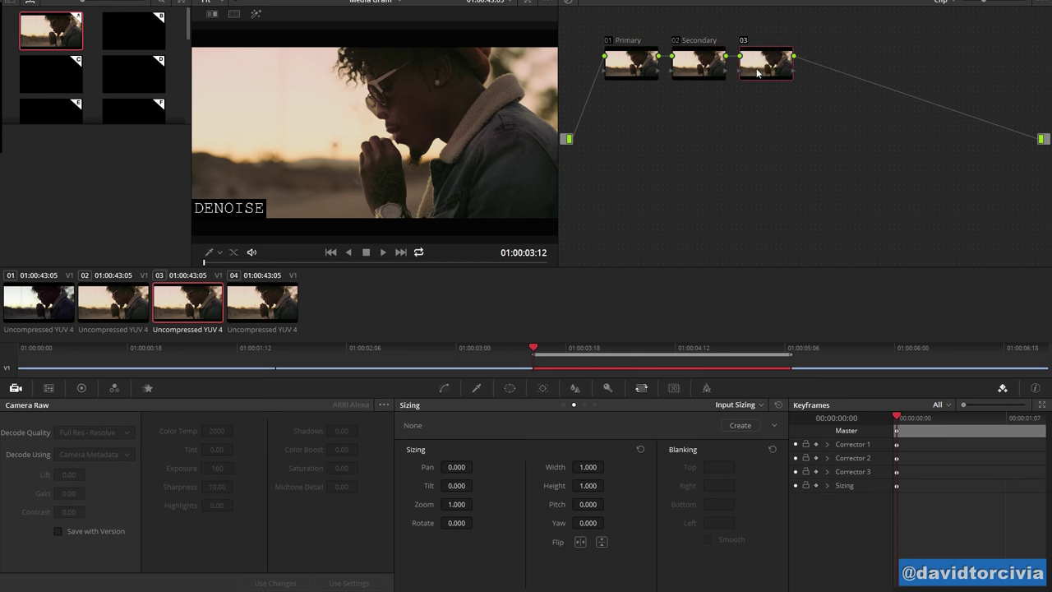
pyautogui.rightClick(756, 64)
pyautogui.click(770, 51)
pyautogui.write('G')
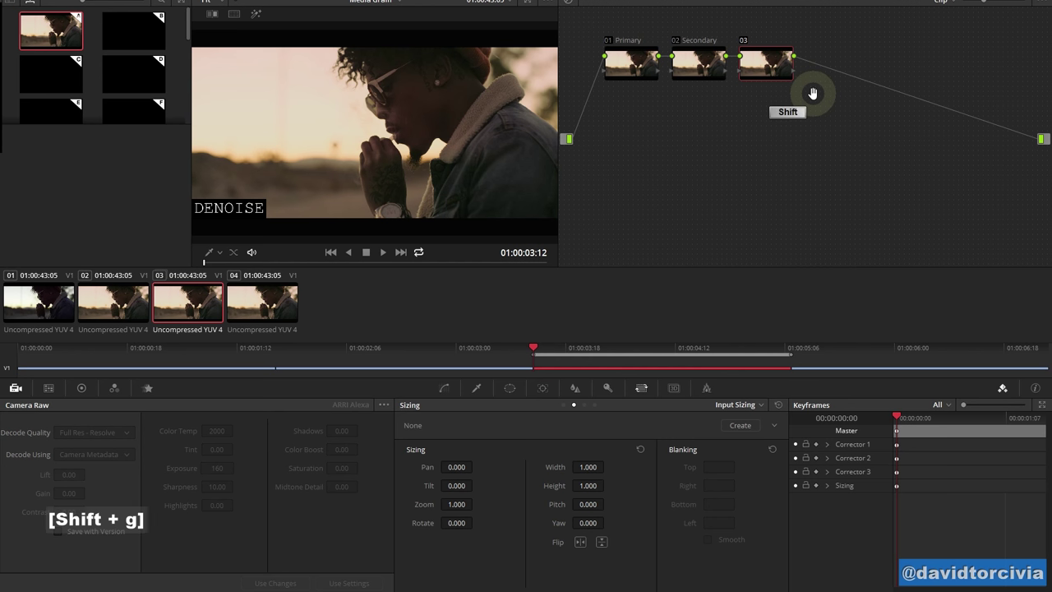
pyautogui.write('rain Mixer')
pyautogui.press('Return')
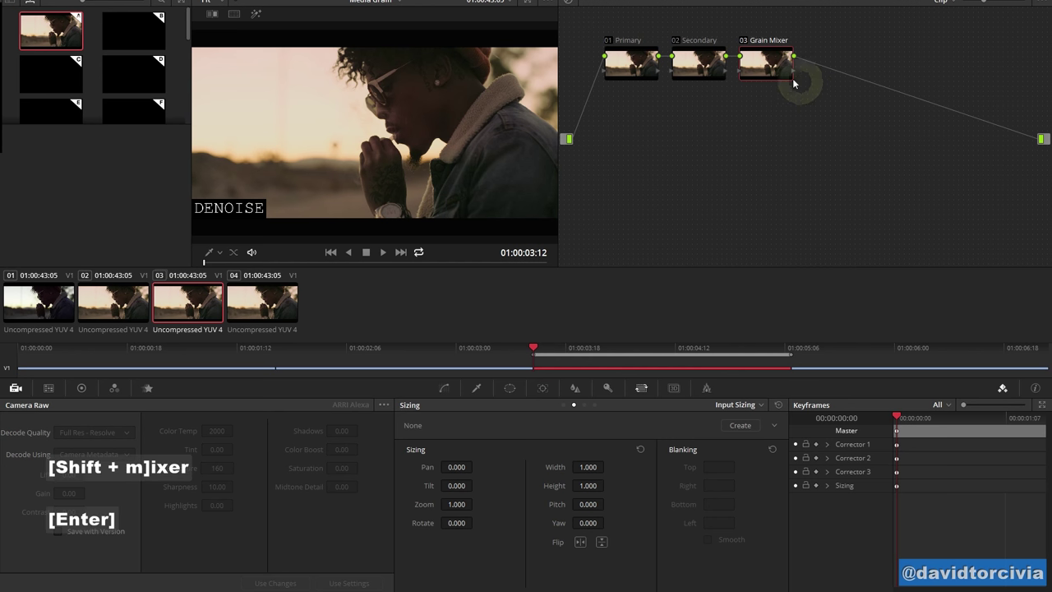
# Add a layer mixer with new node 05 and label it 'Grain Control'
pyautogui.rightClick(762, 61)
pyautogui.click(220, 0)
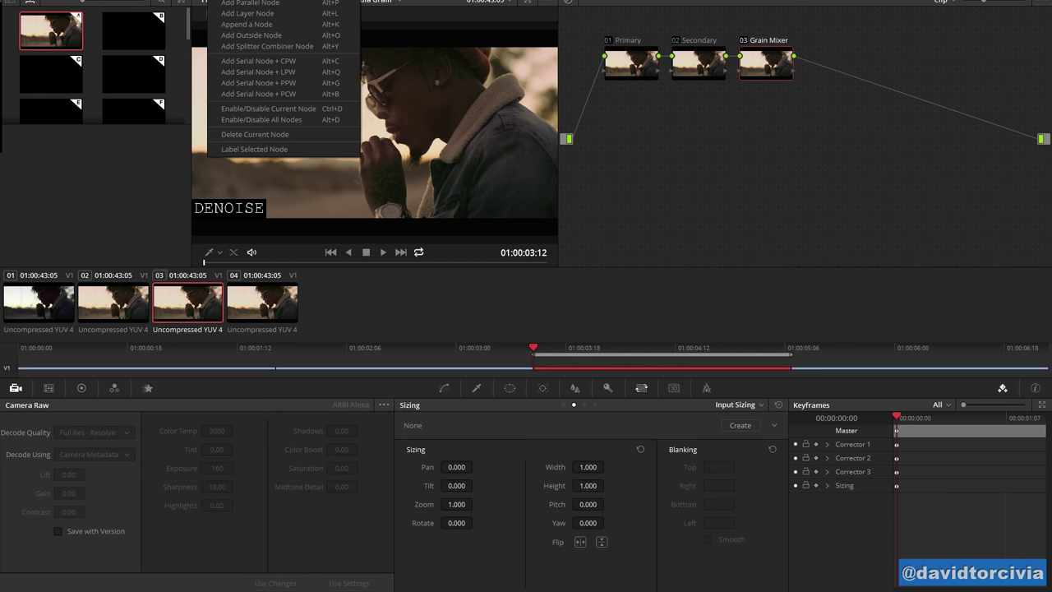
pyautogui.click(250, 13)
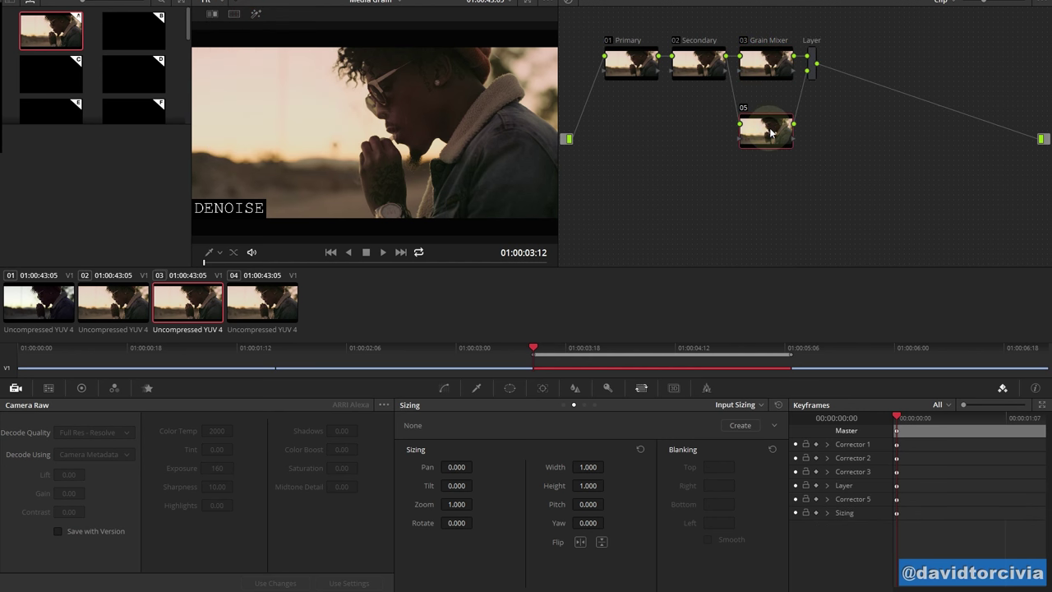
pyautogui.rightClick(770, 130)
pyautogui.click(817, 134)
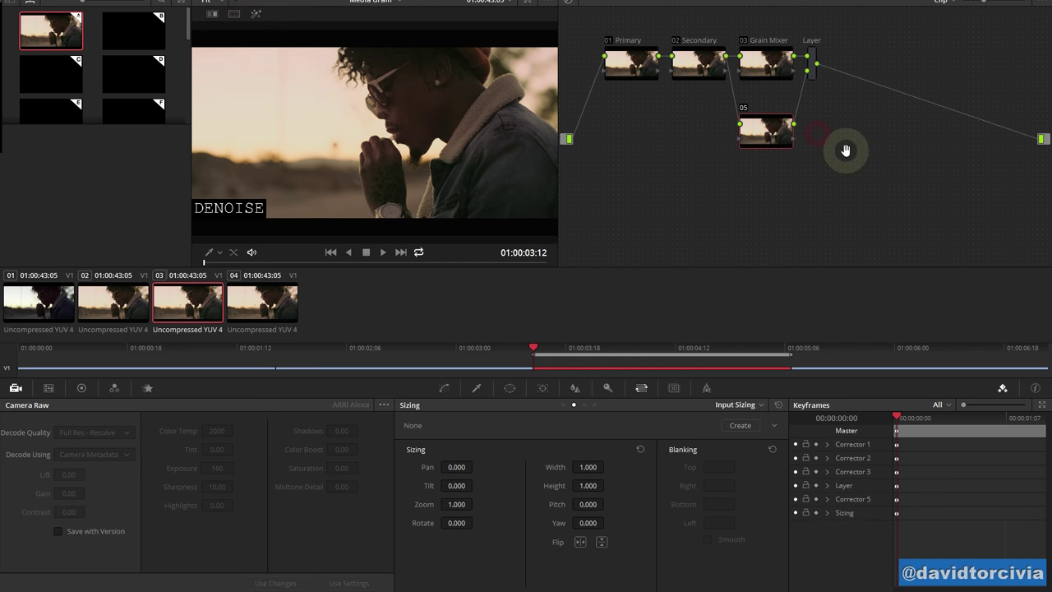
pyautogui.write('Grain Co')
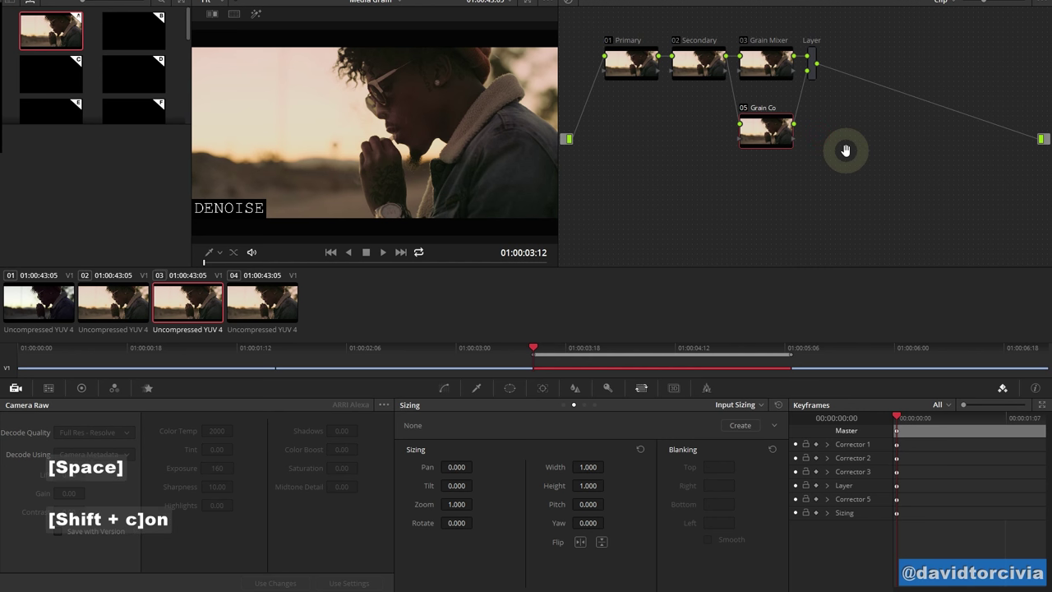
pyautogui.write('ntrol')
pyautogui.press('Return')
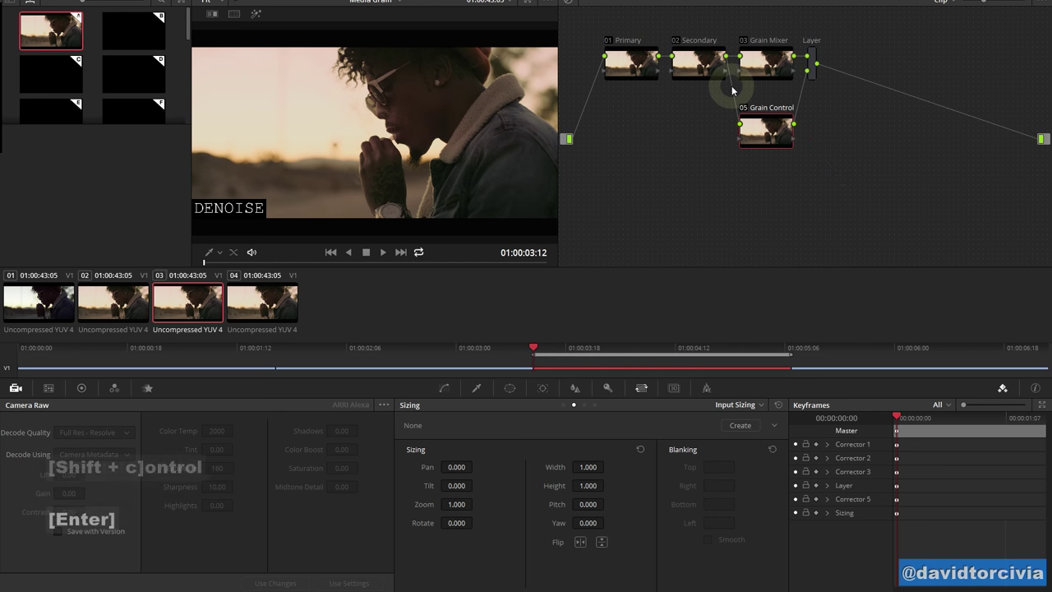
pyautogui.moveTo(709, 106); pyautogui.dragTo(736, 111)
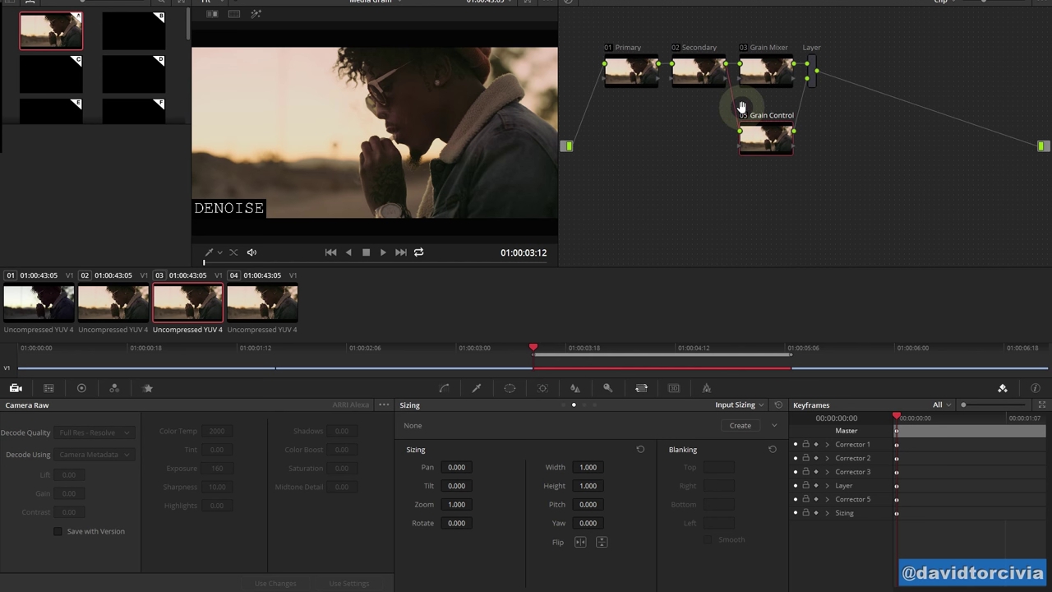
# Delete the link into node 05 and reset Grain Control's Contrast wheel to 1.000
pyautogui.press('Delete')
pyautogui.press('Delete')
pyautogui.click(753, 140)
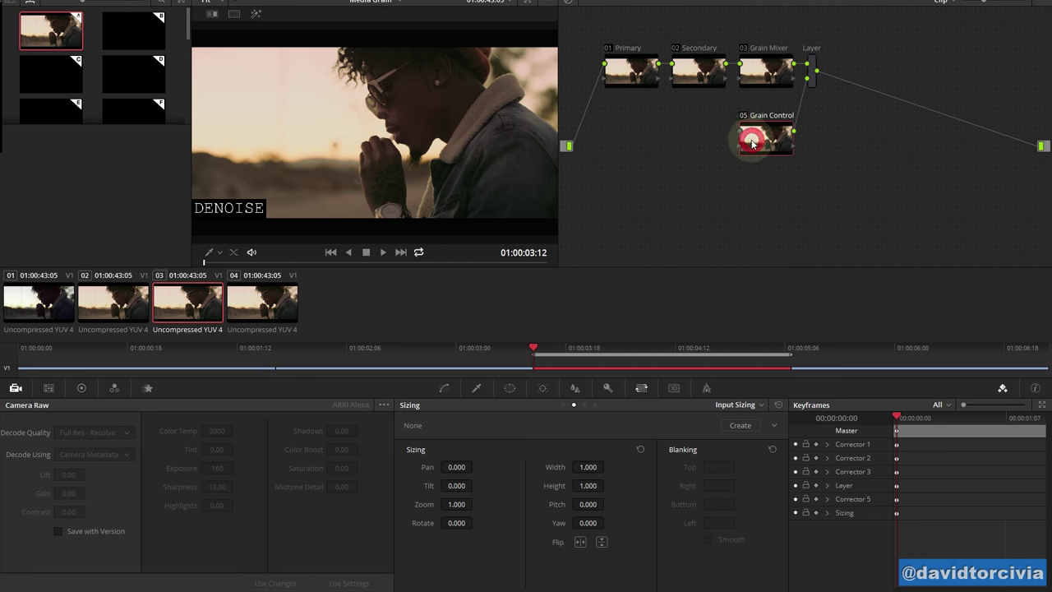
pyautogui.click(770, 140)
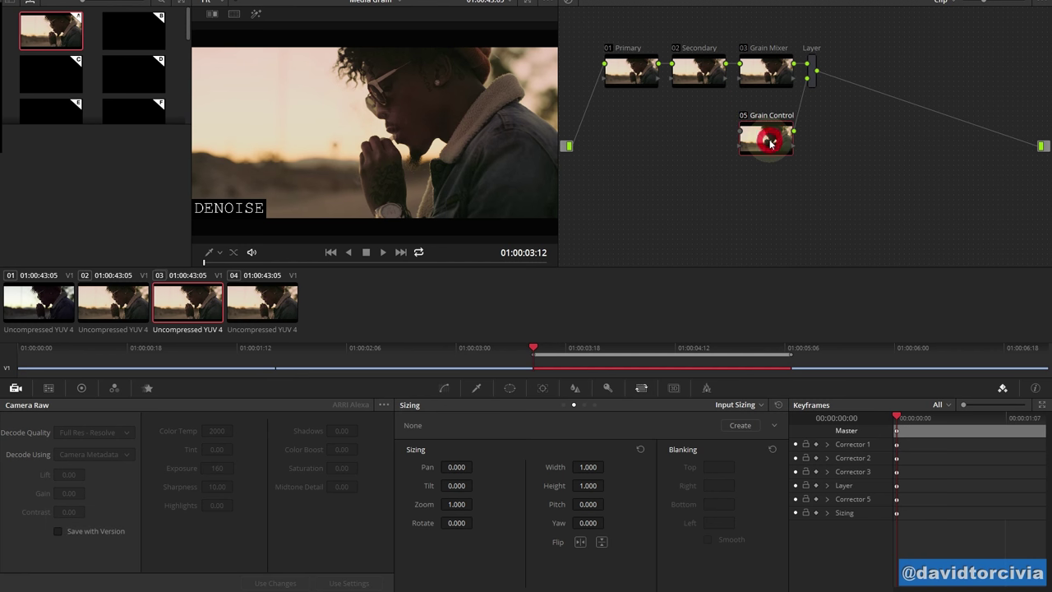
pyautogui.click(81, 387)
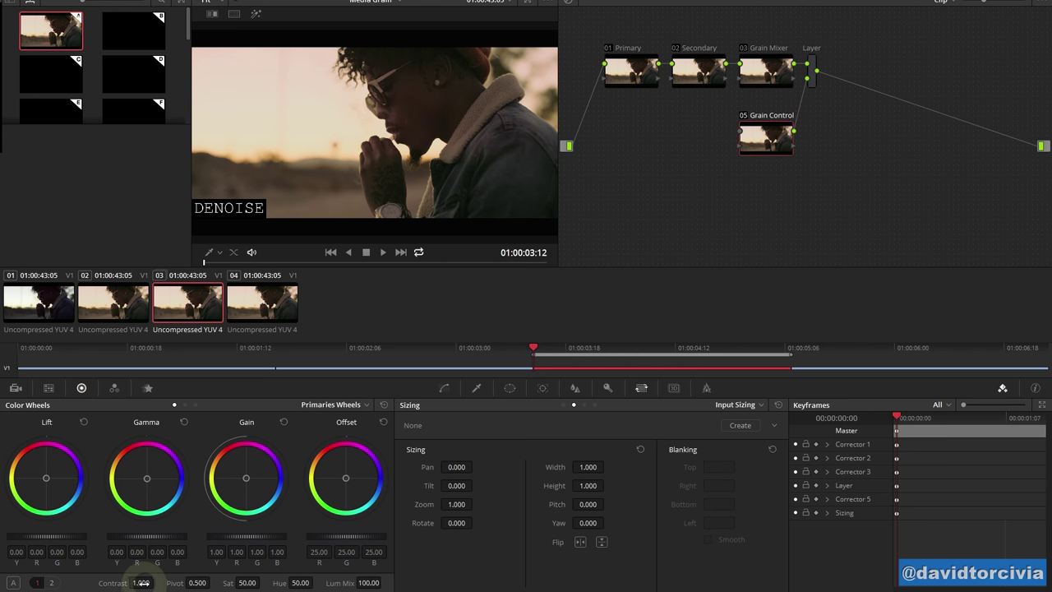
pyautogui.moveTo(141, 582); pyautogui.dragTo(148, 519)
pyautogui.write('1')
pyautogui.press('Return')
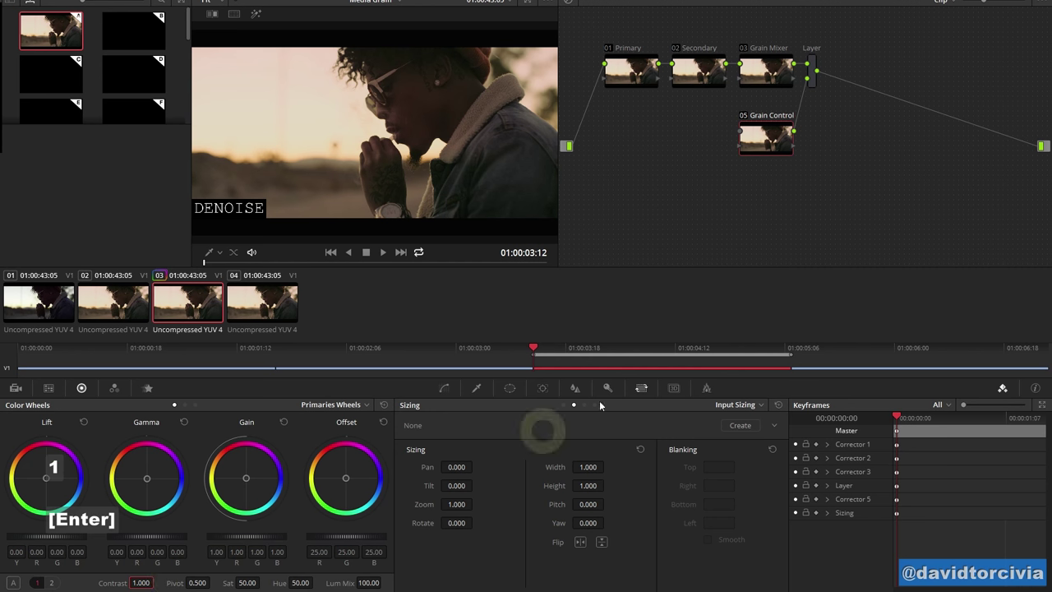
# Add 4K_5219_V2.mov as an external matte and wire EXT MATTE into Grain Control's input
pyautogui.rightClick(758, 134)
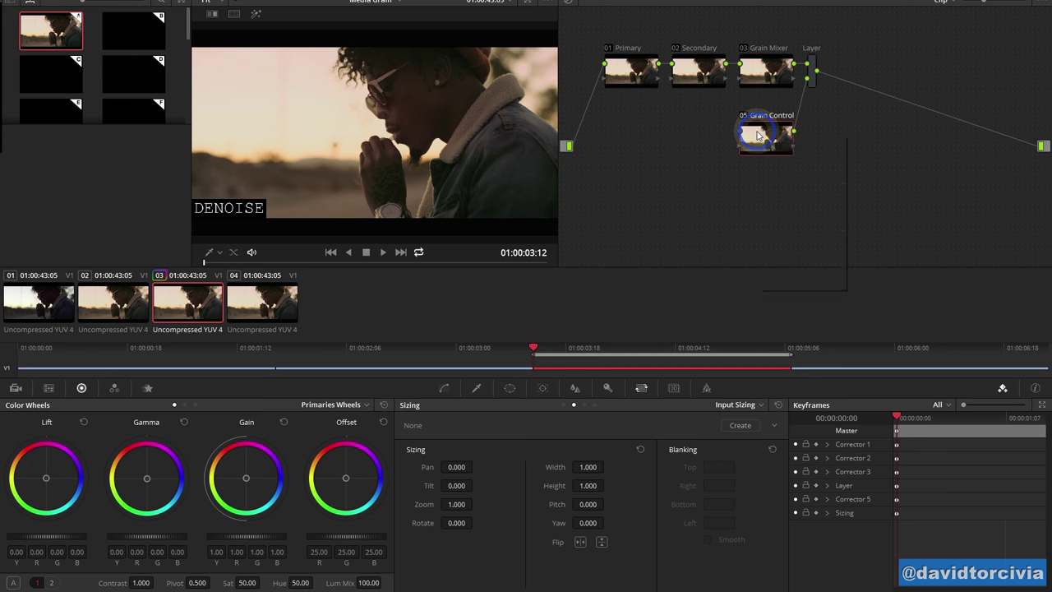
pyautogui.moveTo(805, 282)
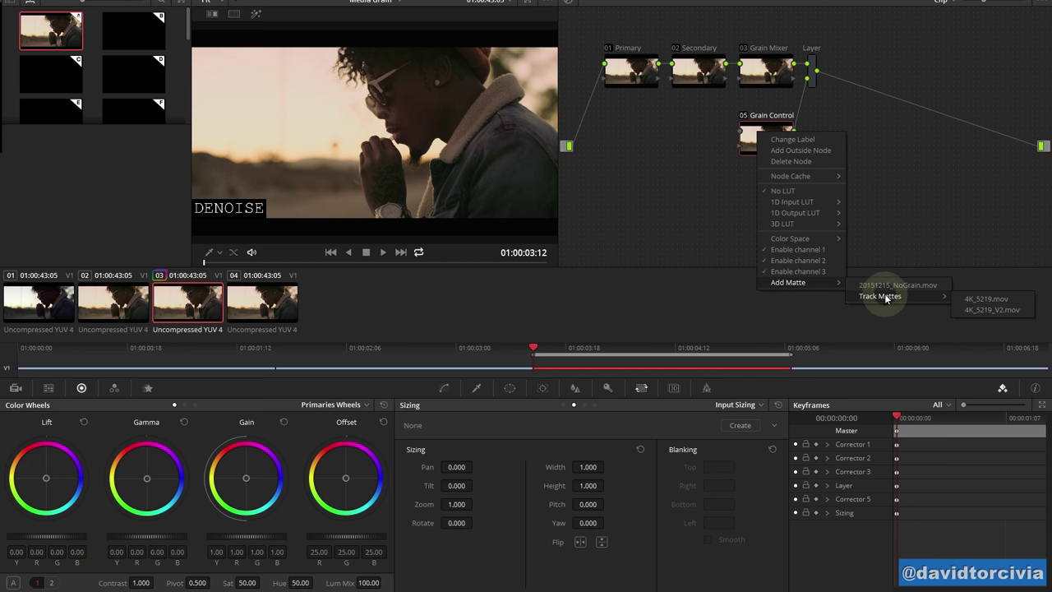
pyautogui.click(985, 310)
pyautogui.moveTo(705, 204); pyautogui.dragTo(695, 147)
pyautogui.click(734, 146)
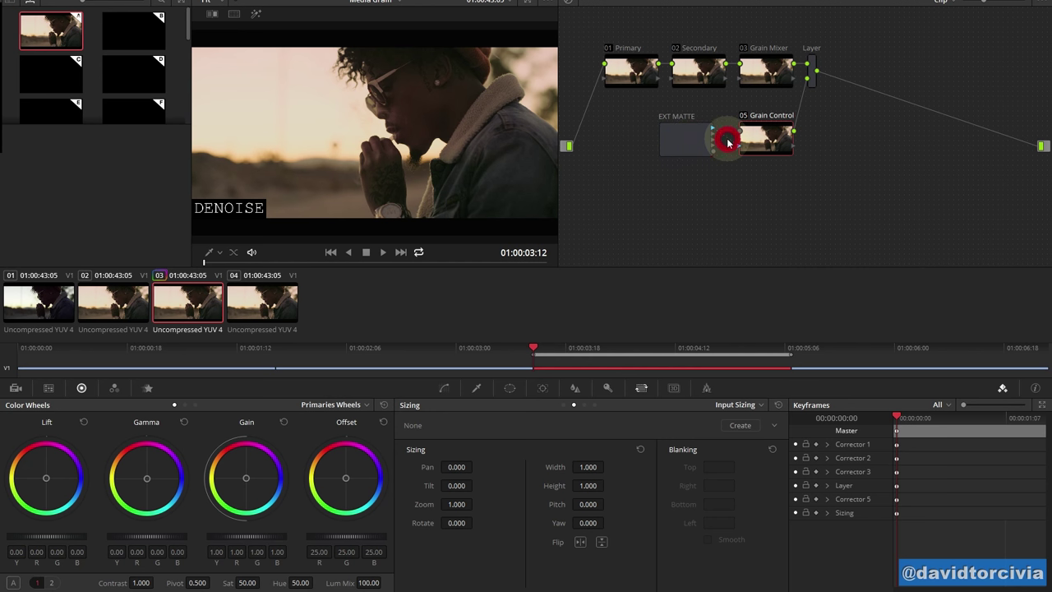
pyautogui.moveTo(727, 143); pyautogui.dragTo(739, 136)
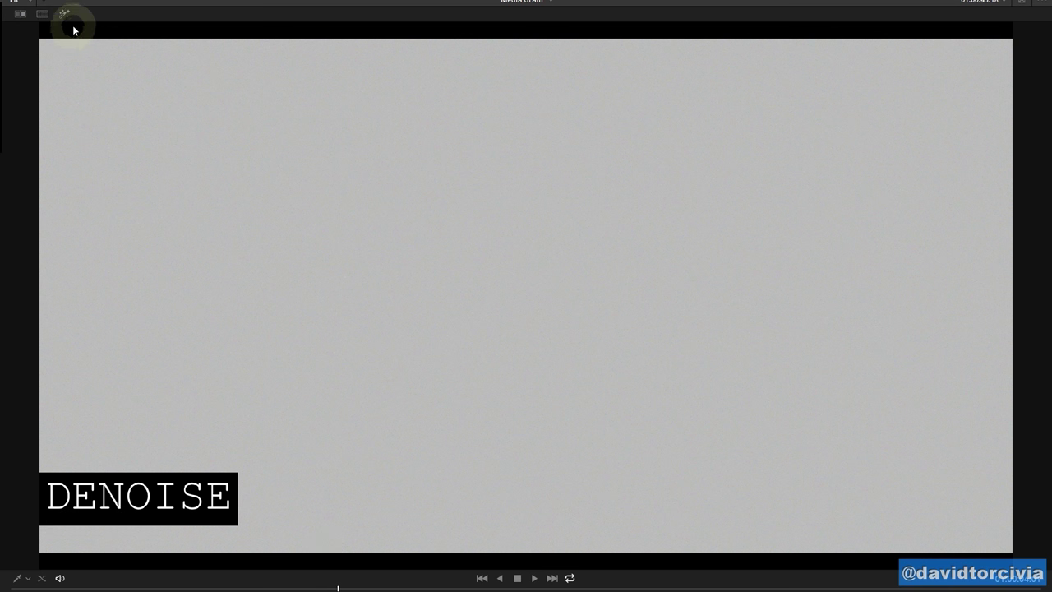
# In the EXT MATTE node's Key settings, lock the matte and set Zoom to 2.35
pyautogui.press('shift')
pyautogui.hotkey('shift', 'f')
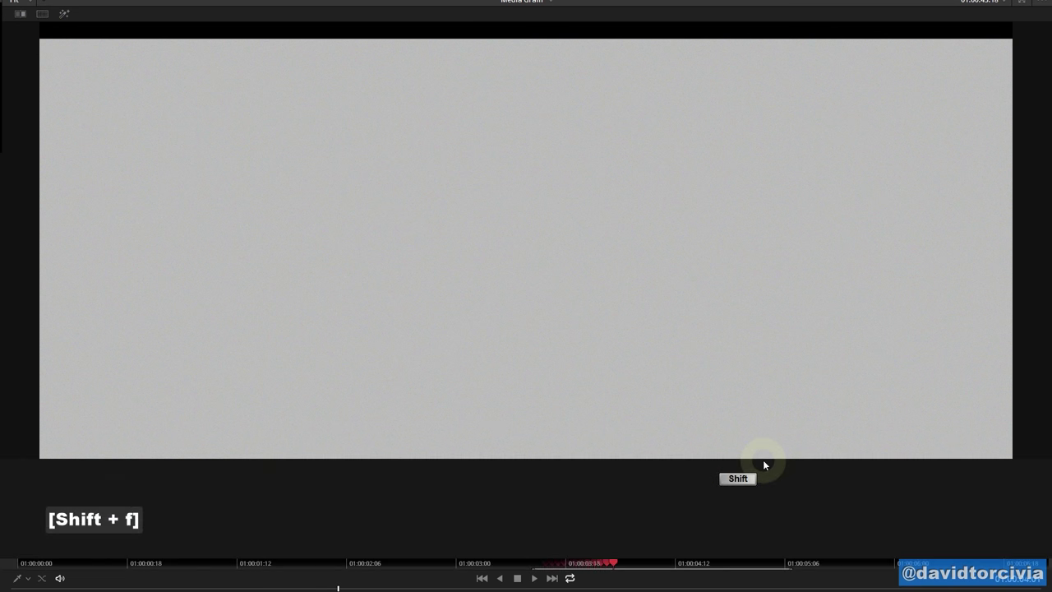
pyautogui.click(698, 133)
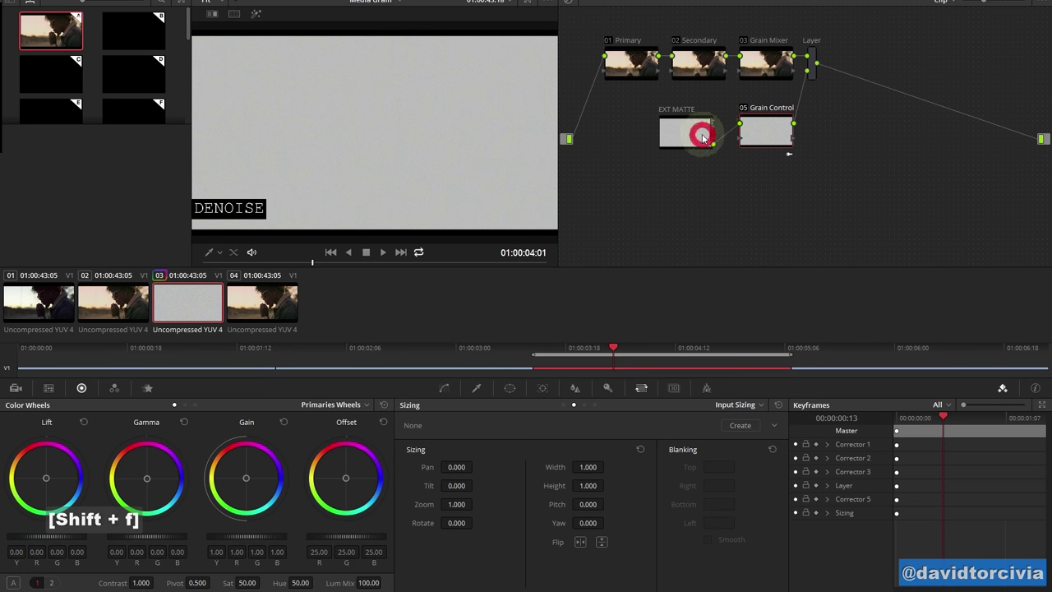
pyautogui.click(607, 387)
pyautogui.moveTo(702, 465)
pyautogui.mouseDown()
pyautogui.moveTo(984, 456)
pyautogui.moveTo(695, 470)
pyautogui.mouseUp()
pyautogui.hotkey('ctrl', 'z')
pyautogui.click(773, 549)
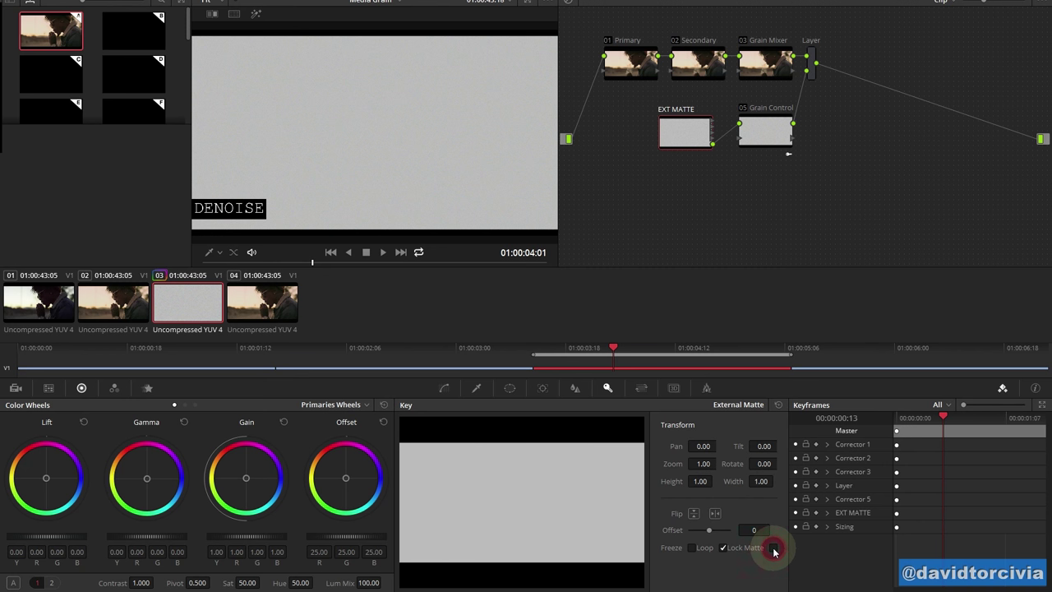
pyautogui.moveTo(703, 464); pyautogui.dragTo(759, 463)
# Try scaling the grain in the Sizing controls, undo it, and return to the matte's Key settings
pyautogui.click(699, 117)
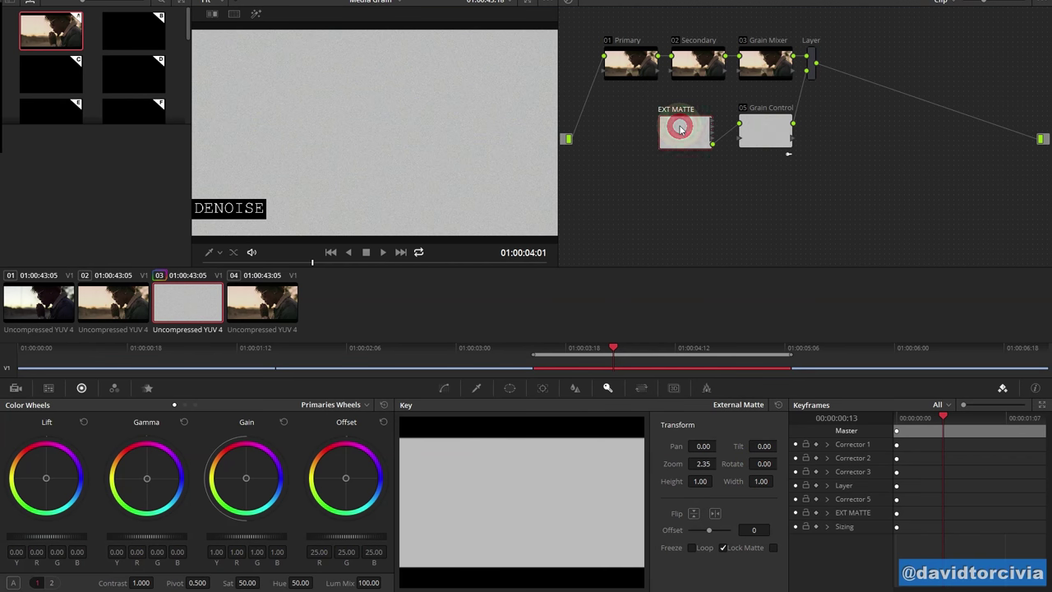
pyautogui.click(764, 129)
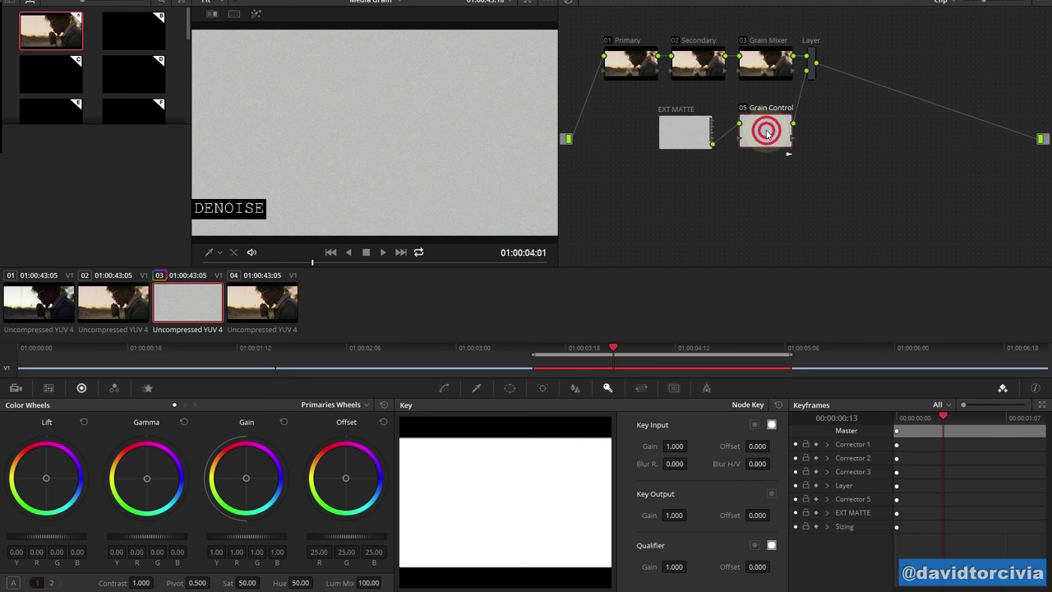
pyautogui.rightClick(809, 57)
pyautogui.click(860, 115)
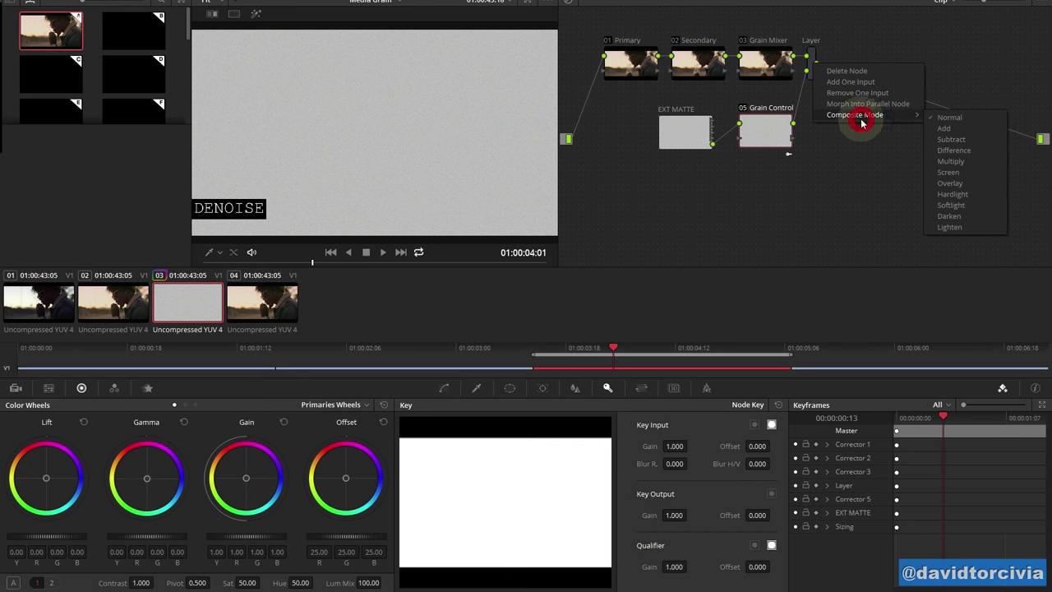
pyautogui.click(951, 185)
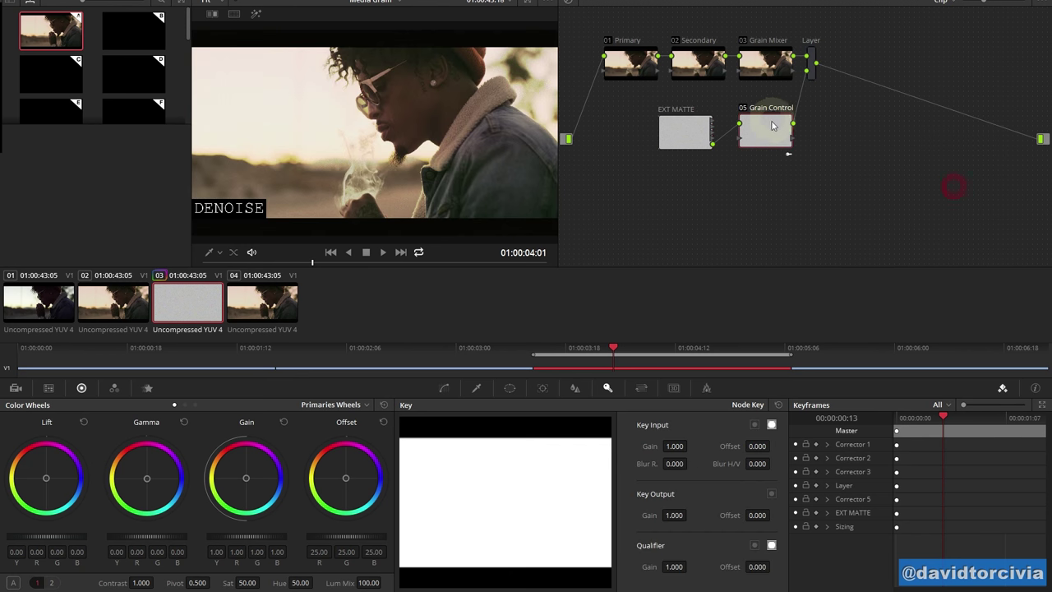
pyautogui.click(641, 387)
pyautogui.moveTo(456, 503); pyautogui.dragTo(660, 481)
pyautogui.hotkey('ctrl', 'z')
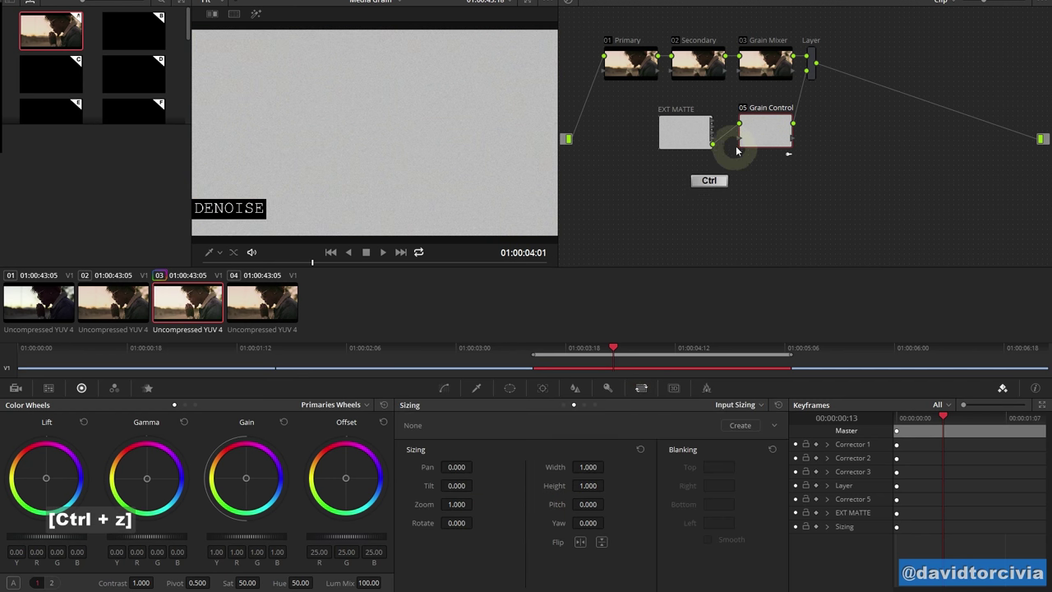
pyautogui.click(682, 129)
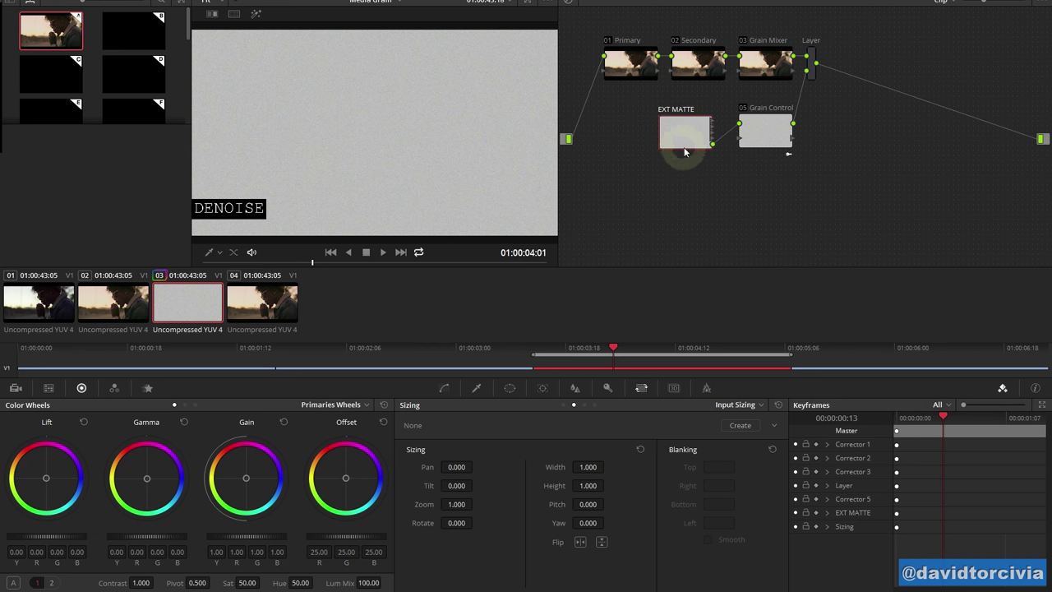
pyautogui.click(607, 392)
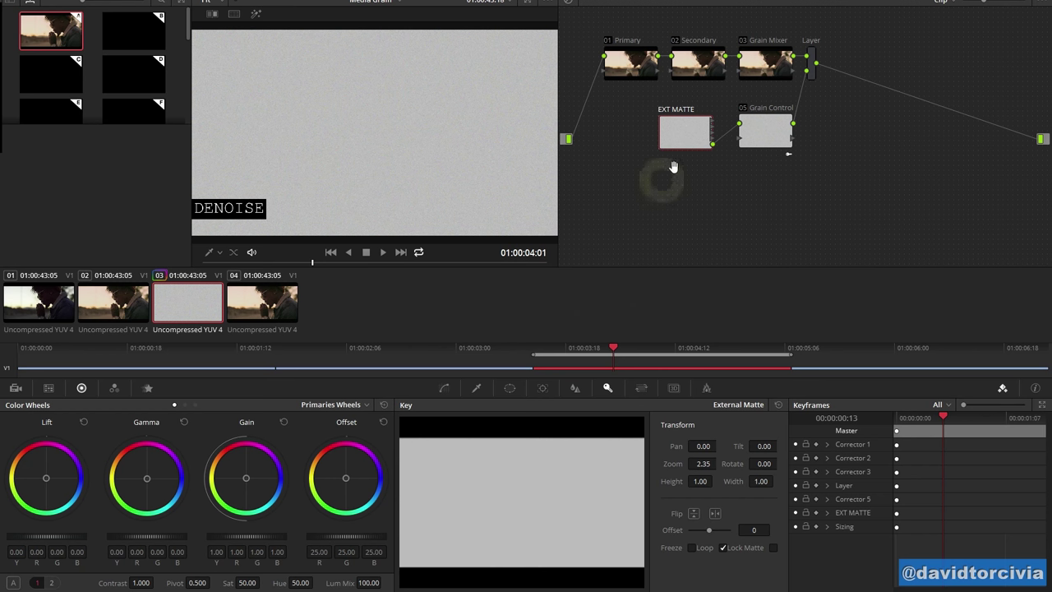
# Set the Layer mixer's composite mode to Overlay
pyautogui.click(784, 126)
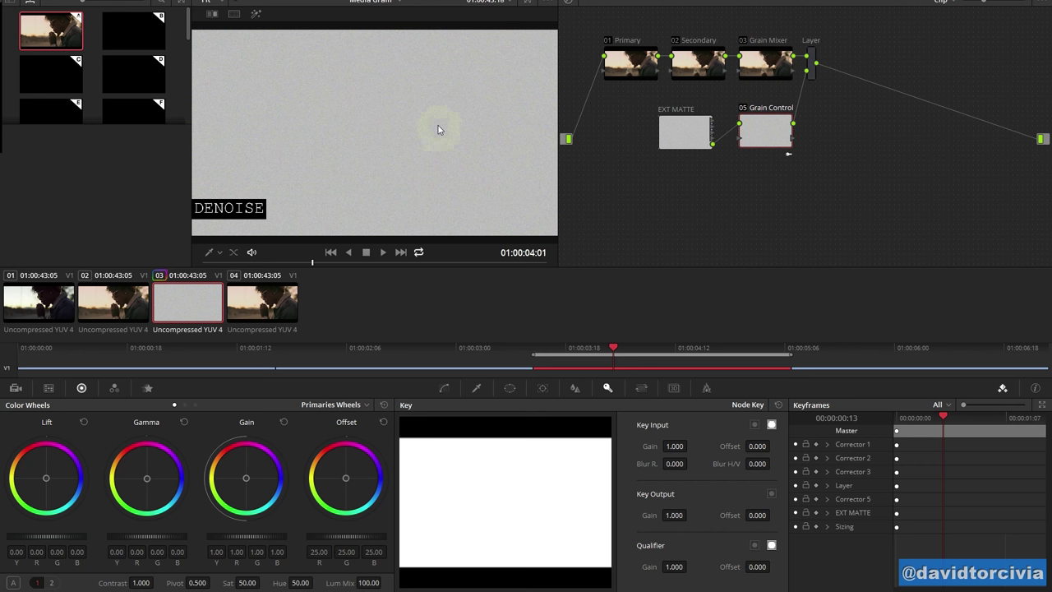
pyautogui.click(811, 57)
pyautogui.moveTo(851, 107)
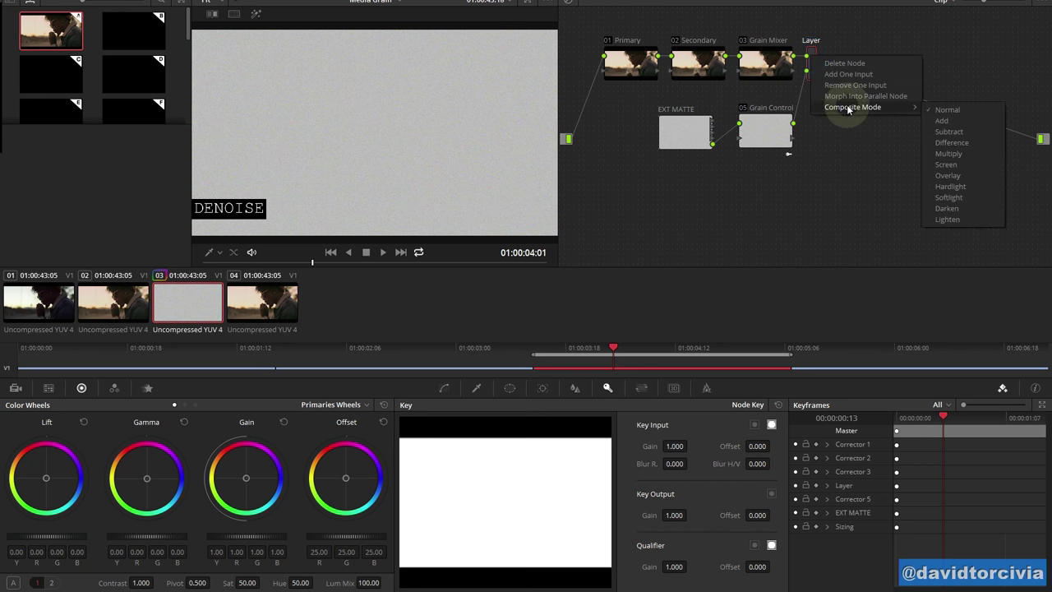
pyautogui.click(858, 180)
pyautogui.rightClick(814, 70)
pyautogui.moveTo(864, 124)
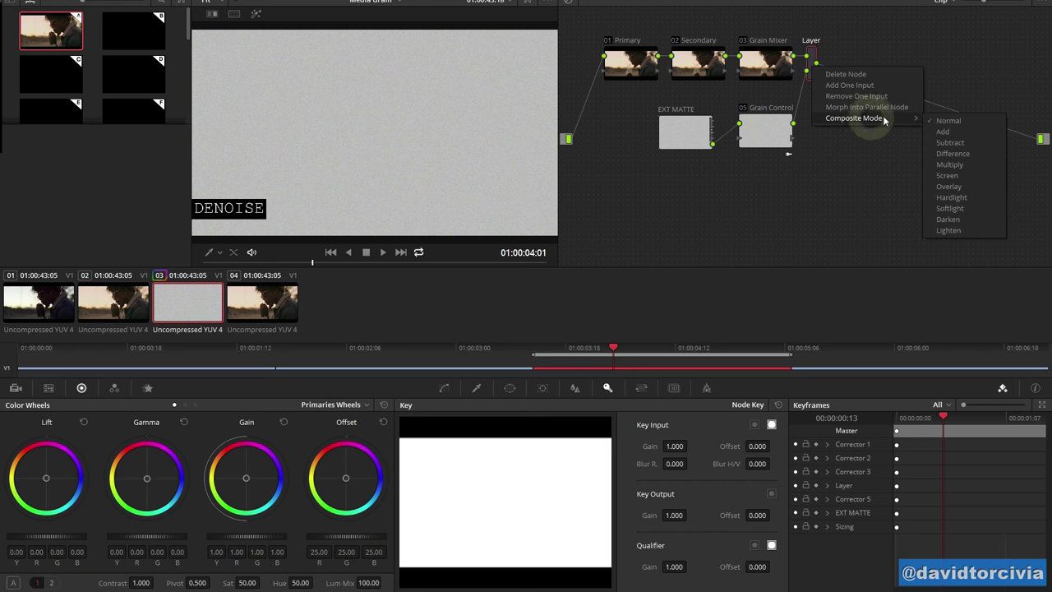
pyautogui.click(950, 187)
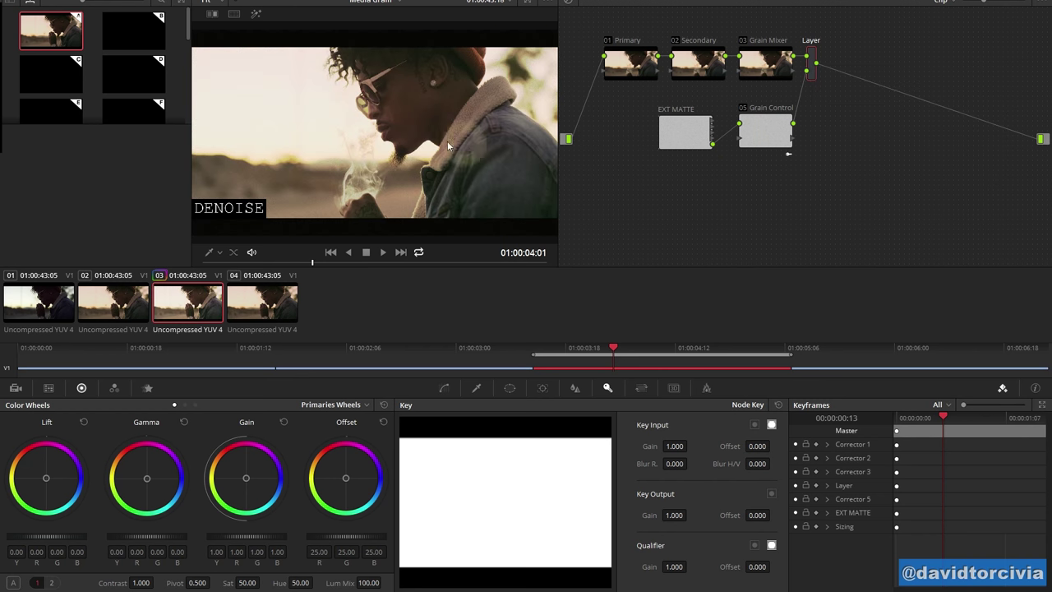
# Compare the Overlay result against the bypassed grade in full-screen view
pyautogui.hotkey('shift', 'f')
pyautogui.hotkey('shift', 'd')
pyautogui.hotkey('shift', 'd')
pyautogui.hotkey('shift', 'd')
pyautogui.hotkey('shift', 'd')
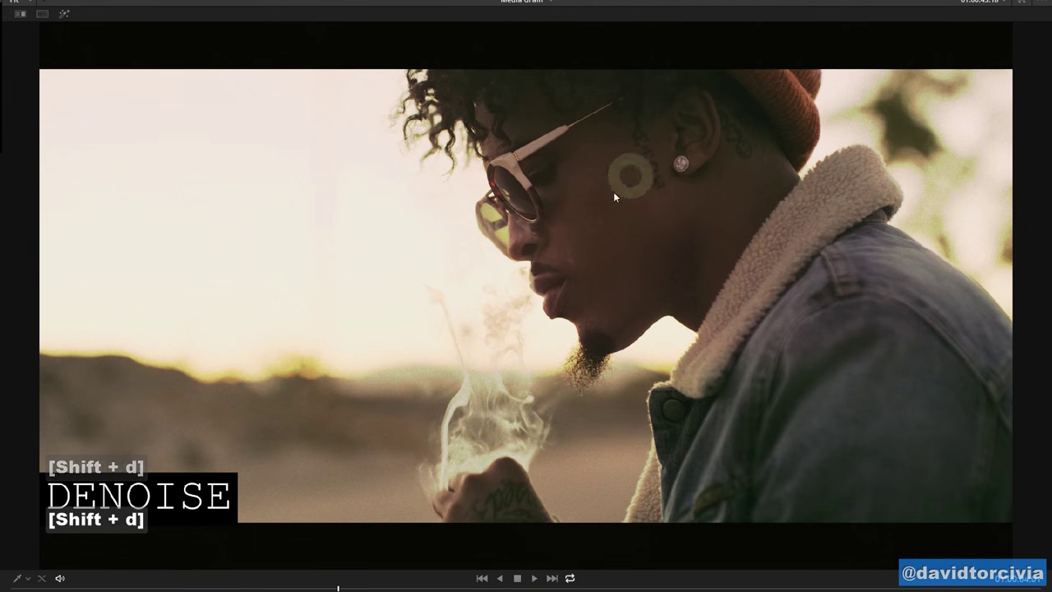
pyautogui.hotkey('shift', 'd')
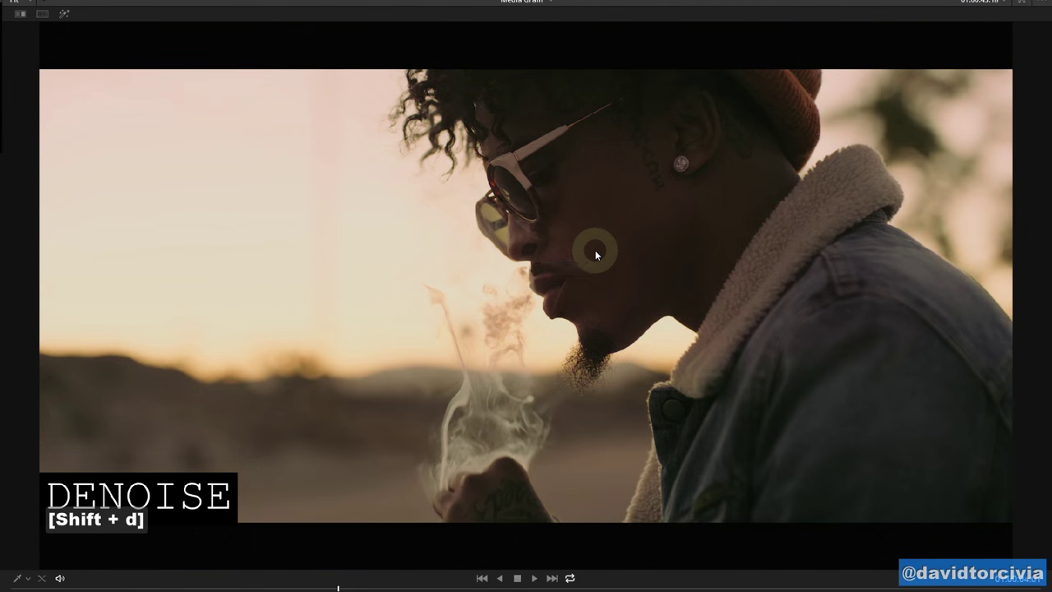
pyautogui.hotkey('shift', 'd')
pyautogui.hotkey('shift', 'f')
# Lower Grain Control's Gain master to 0.69, check it full screen, and fit the frame in the viewer
pyautogui.click(767, 129)
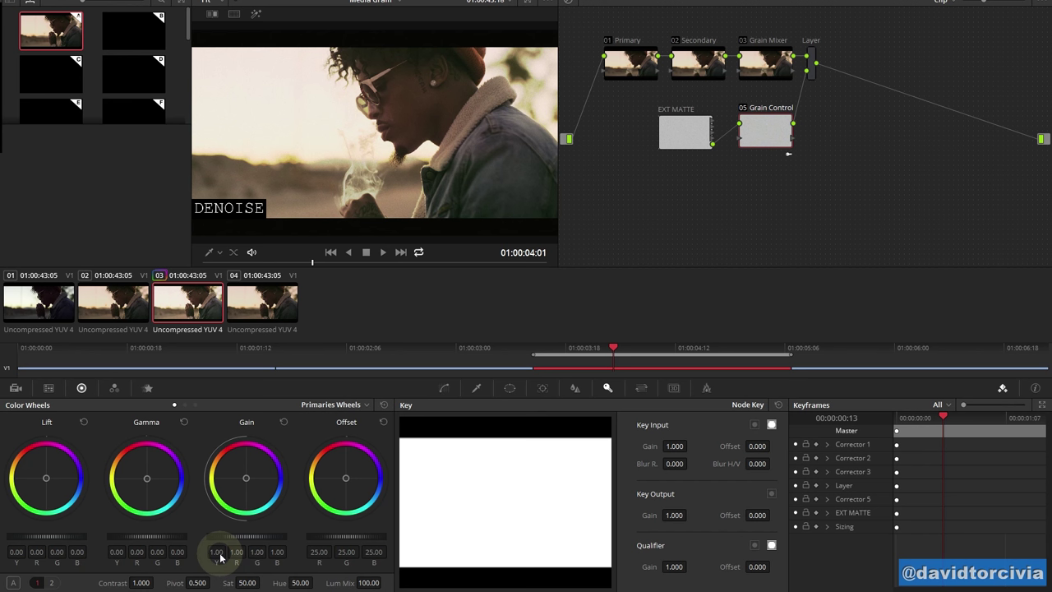
pyautogui.moveTo(240, 539); pyautogui.dragTo(2, 528)
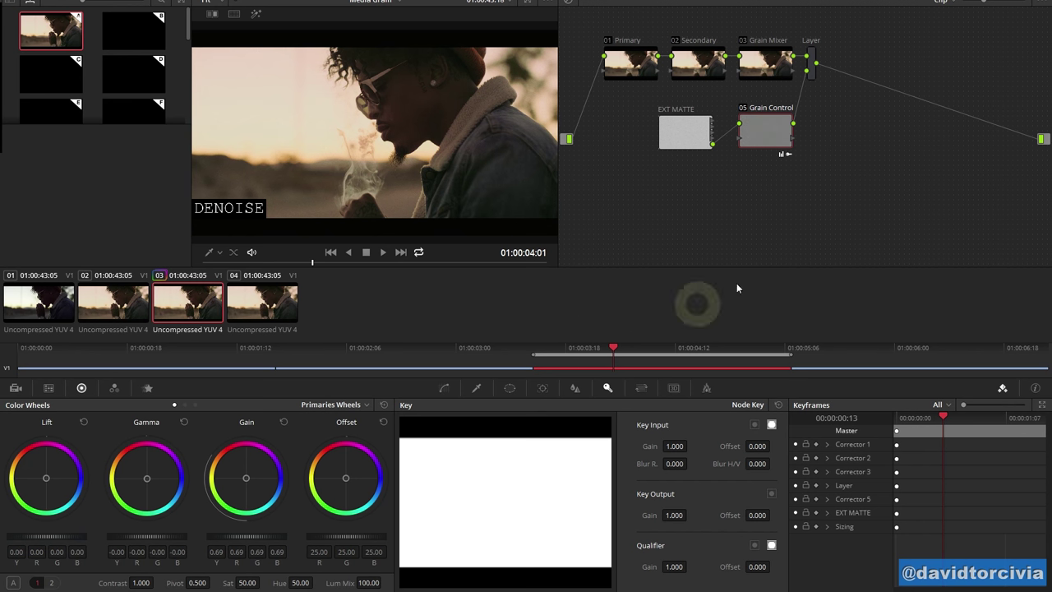
pyautogui.hotkey('shift', 'f')
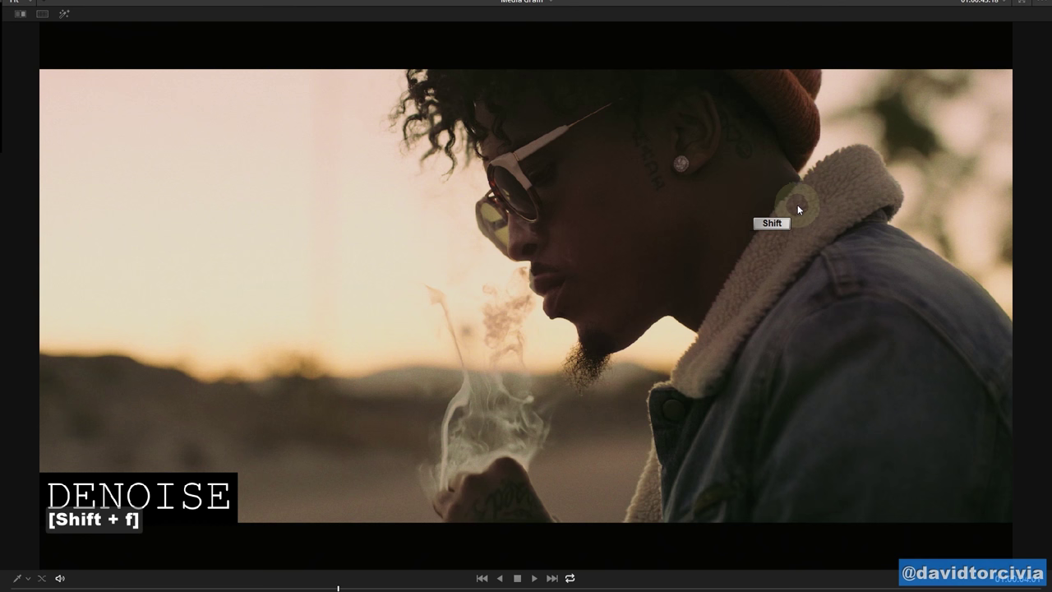
pyautogui.hotkey('shift', 'd')
pyautogui.hotkey('shift', 'd')
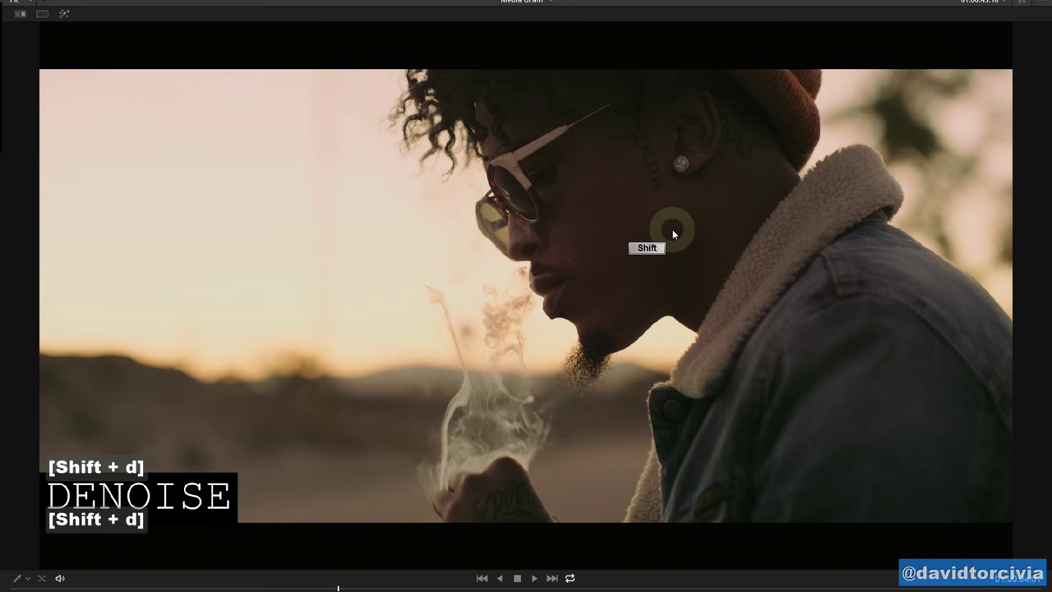
pyautogui.scroll(3, 644, 240)
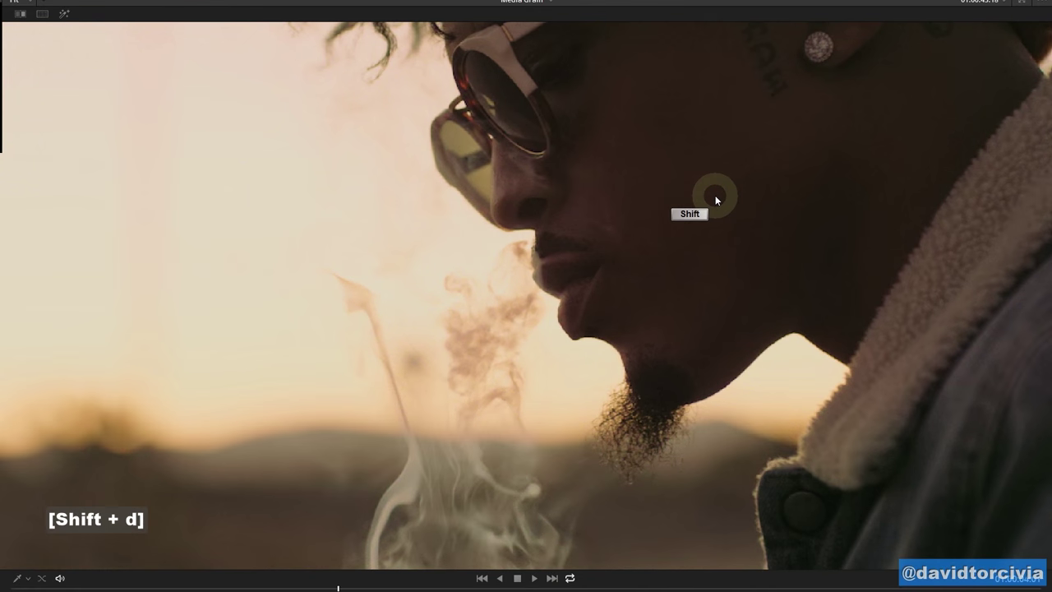
pyautogui.hotkey('shift', 'd')
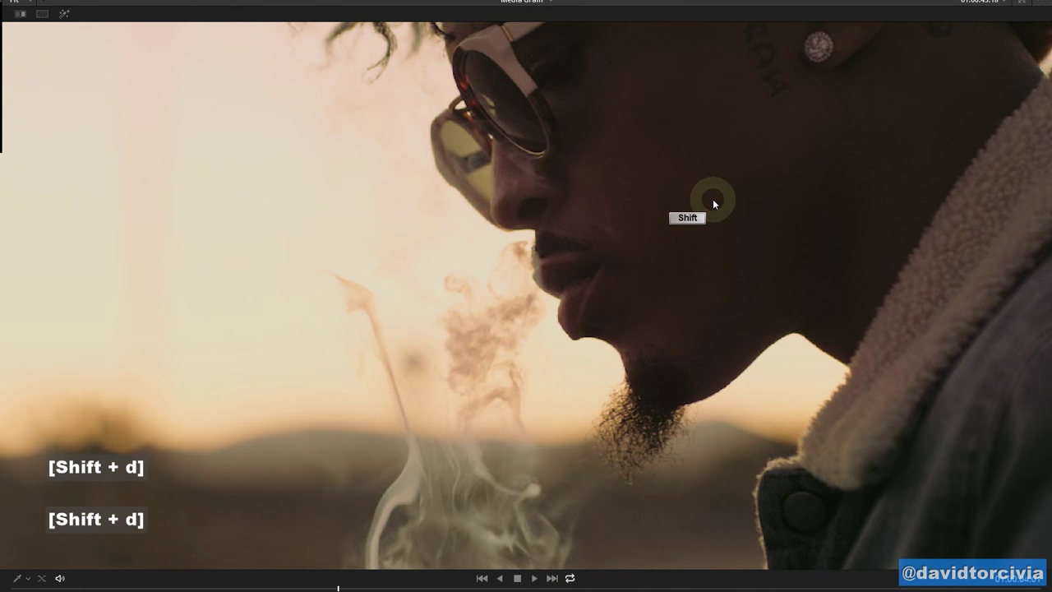
pyautogui.hotkey('shift', 'f')
pyautogui.click(767, 125)
pyautogui.rightClick(488, 157)
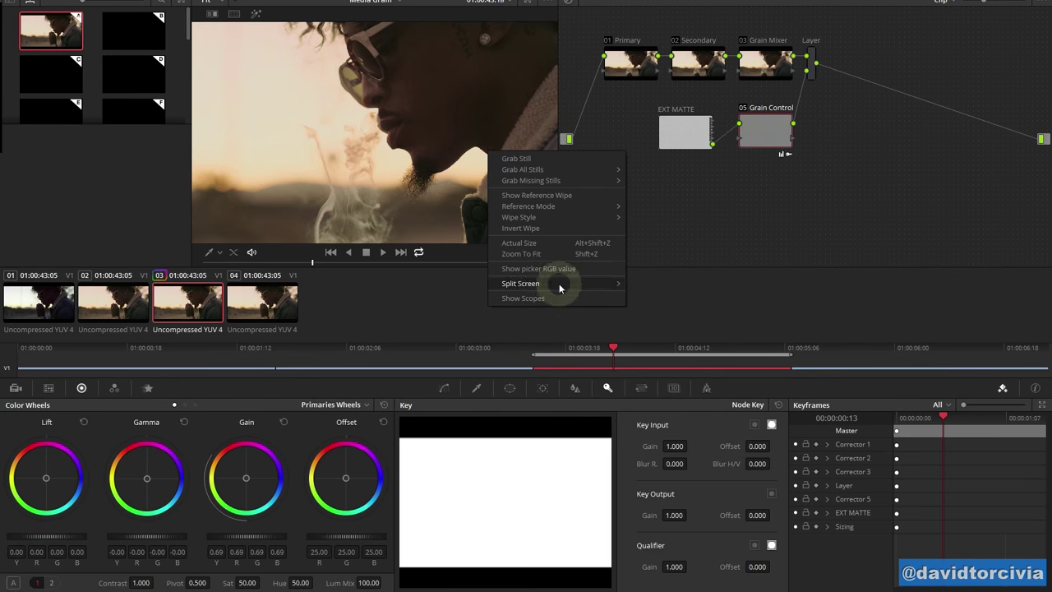
pyautogui.click(562, 252)
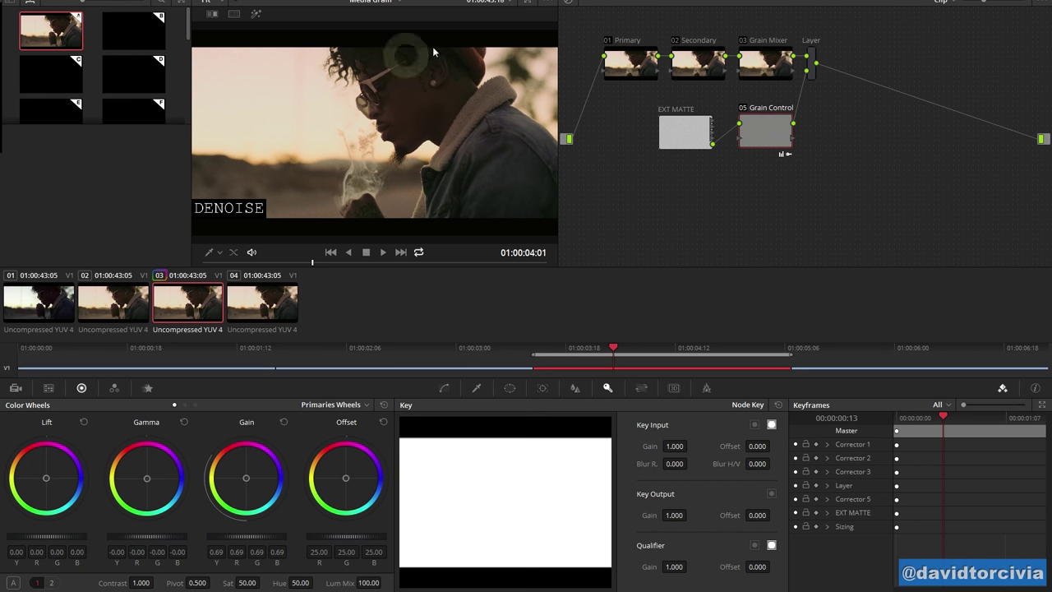
# Experiment with Grain Control's Contrast, checking the grain full screen
pyautogui.press('shift')
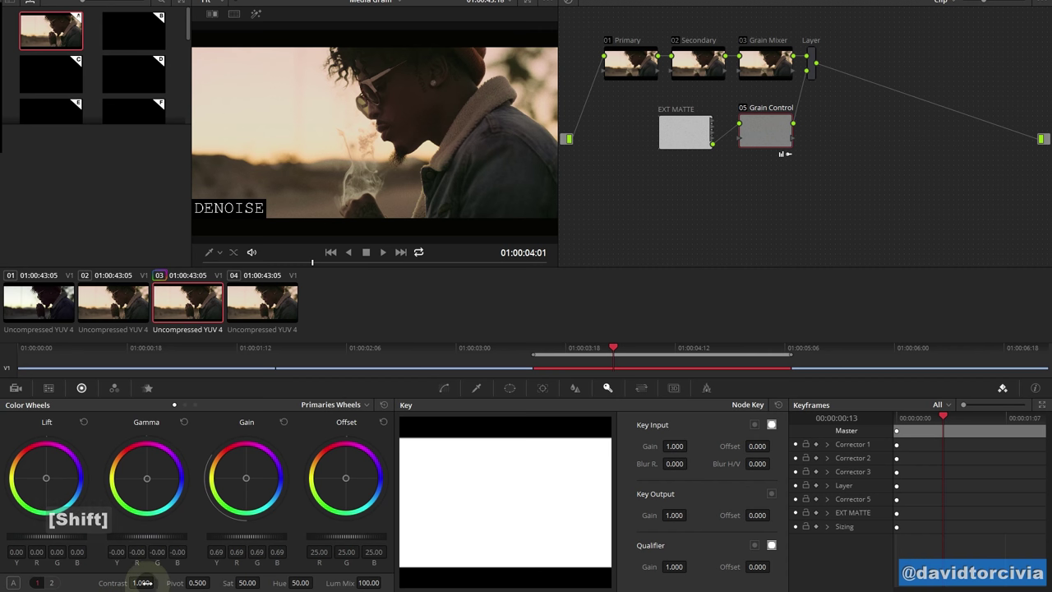
pyautogui.moveTo(142, 582); pyautogui.dragTo(434, 573)
pyautogui.hotkey('shift', 'f')
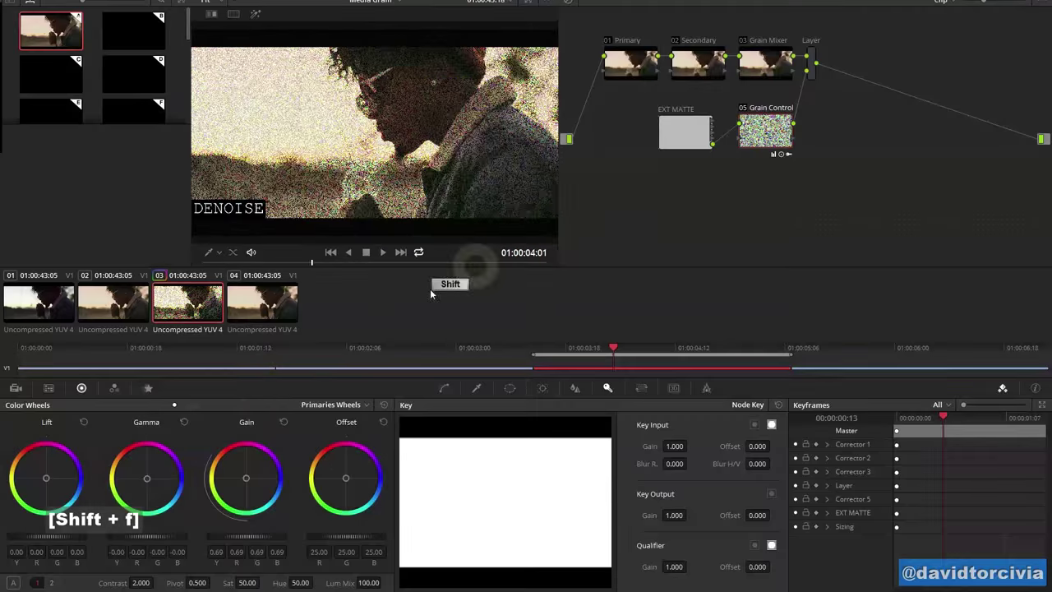
pyautogui.hotkey('shift', 'f')
pyautogui.moveTo(136, 579); pyautogui.dragTo(238, 280)
pyautogui.hotkey('shift', 'f')
pyautogui.hotkey('shift', 'f')
pyautogui.moveTo(212, 575); pyautogui.dragTo(270, 583)
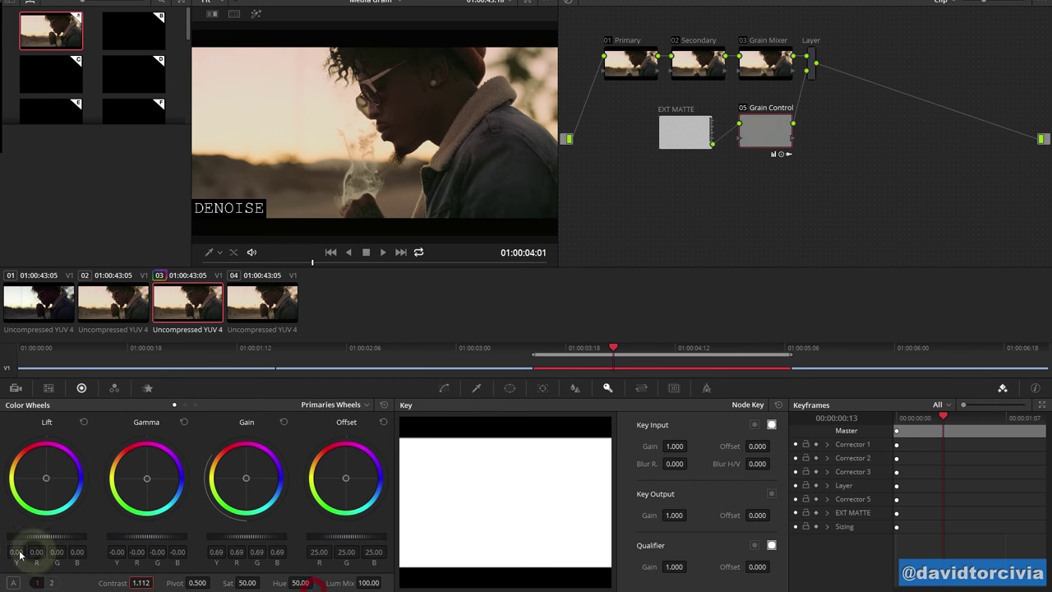
# Raise Midtone Detail on the second adjustments page to 100 and review it full screen
pyautogui.click(36, 582)
pyautogui.click(51, 583)
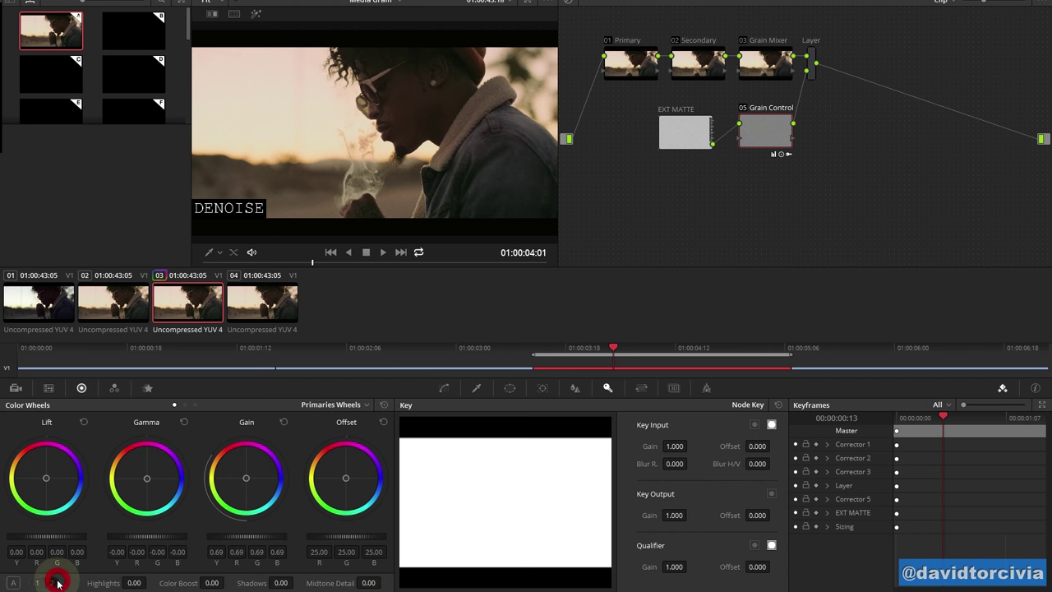
pyautogui.moveTo(369, 582); pyautogui.dragTo(693, 564)
pyautogui.hotkey('shift', 'f')
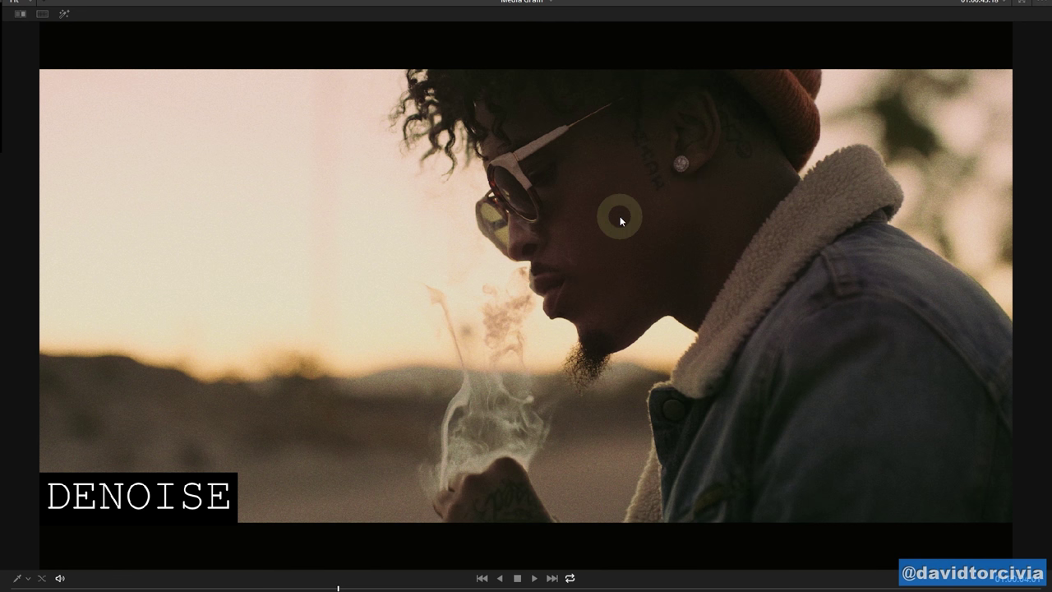
pyautogui.hotkey('shift', 'f')
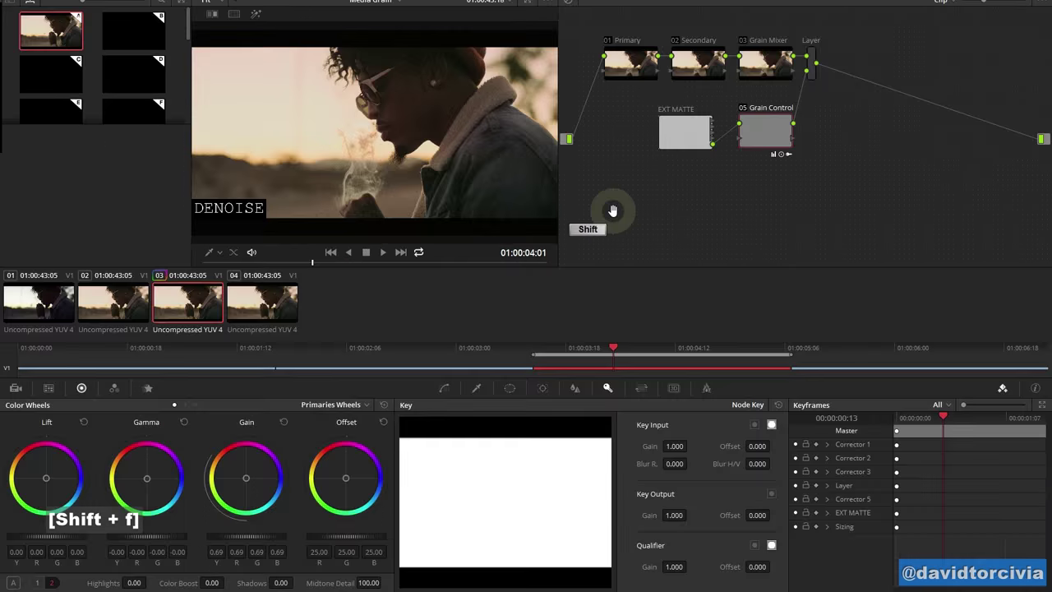
pyautogui.hotkey('shift', 'f')
pyautogui.hotkey('shift', 'f')
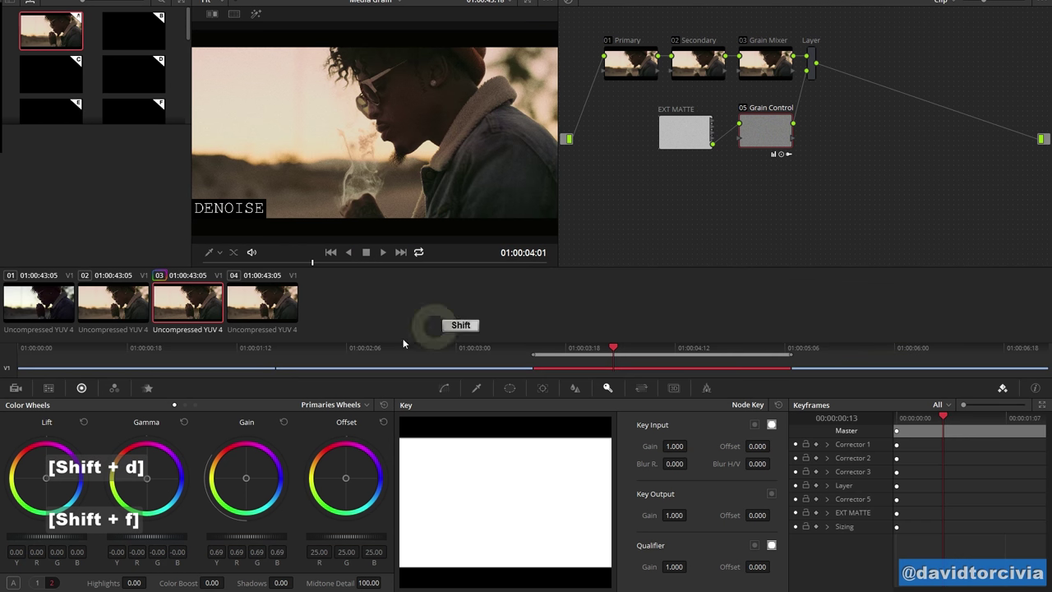
# Set Grain Control's Contrast to 1.112 and view the result full screen
pyautogui.click(36, 583)
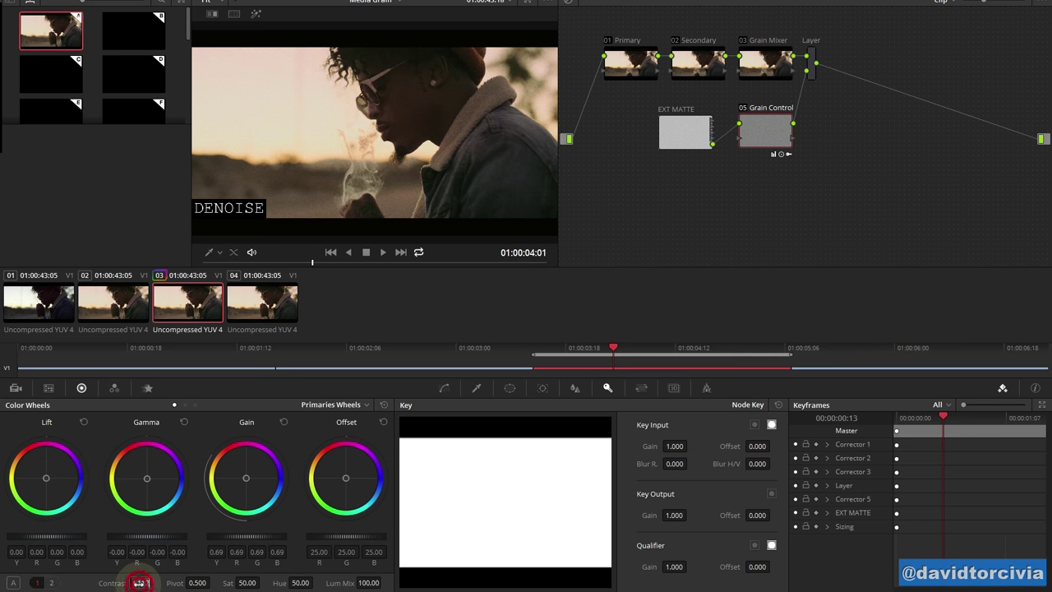
pyautogui.moveTo(139, 583); pyautogui.dragTo(181, 589)
pyautogui.press('Return')
pyautogui.hotkey('shift', 'f')
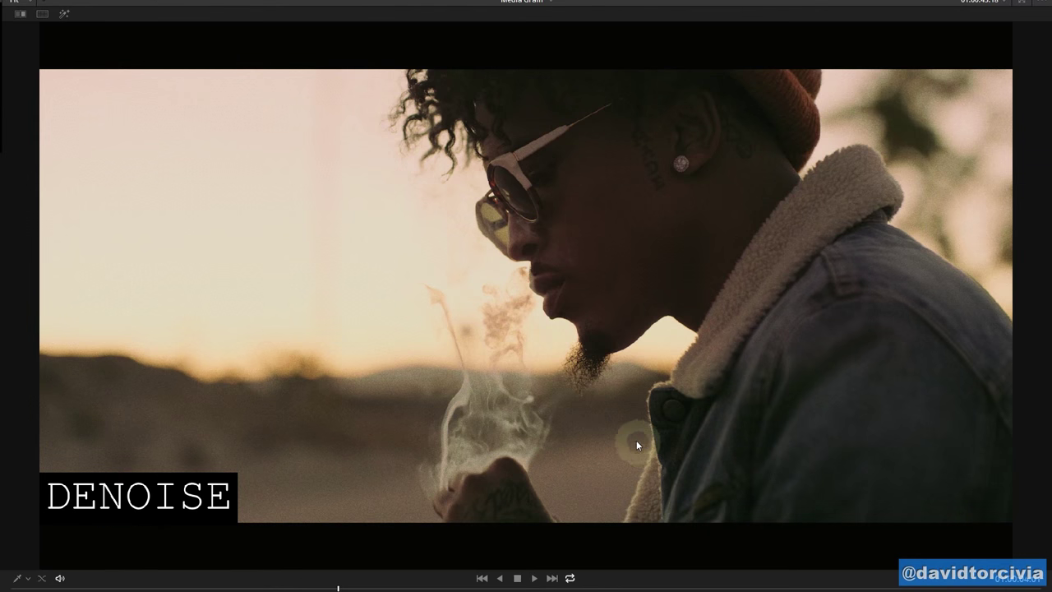
pyautogui.hotkey('shift', 'f')
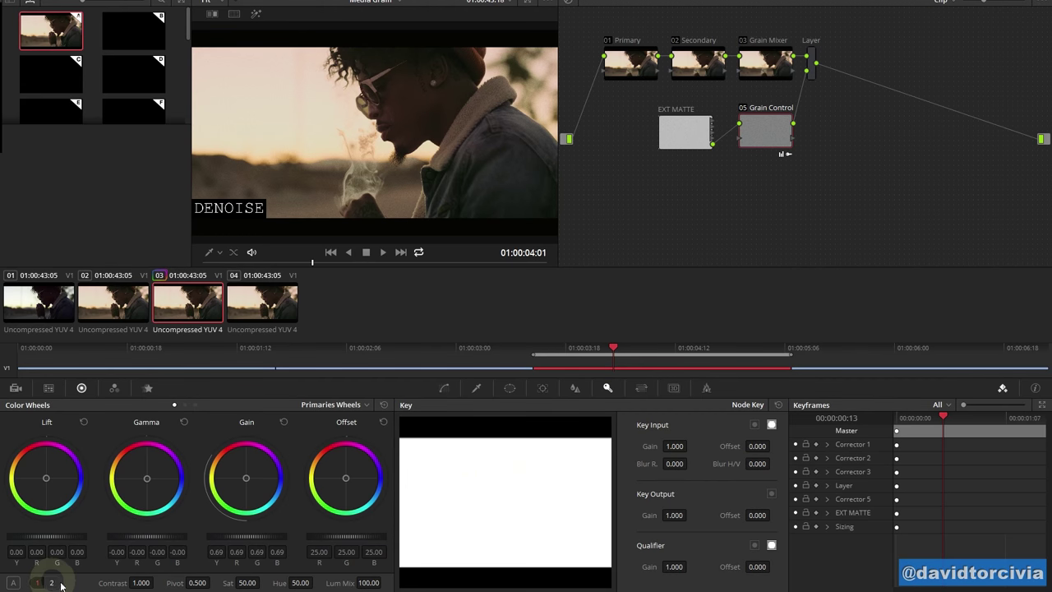
pyautogui.hotkey('shift', 'f')
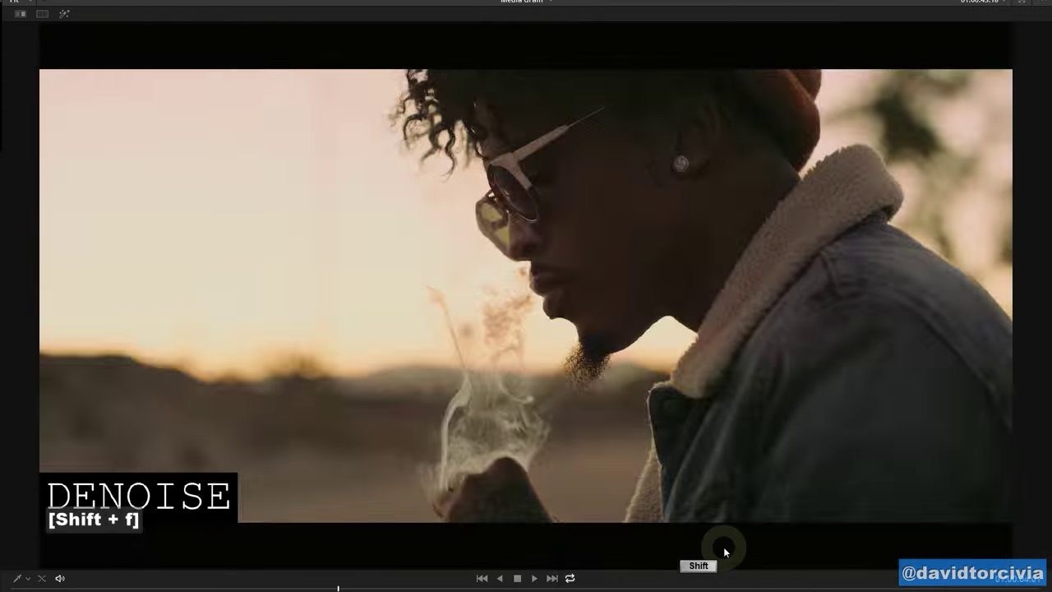
pyautogui.press('space')
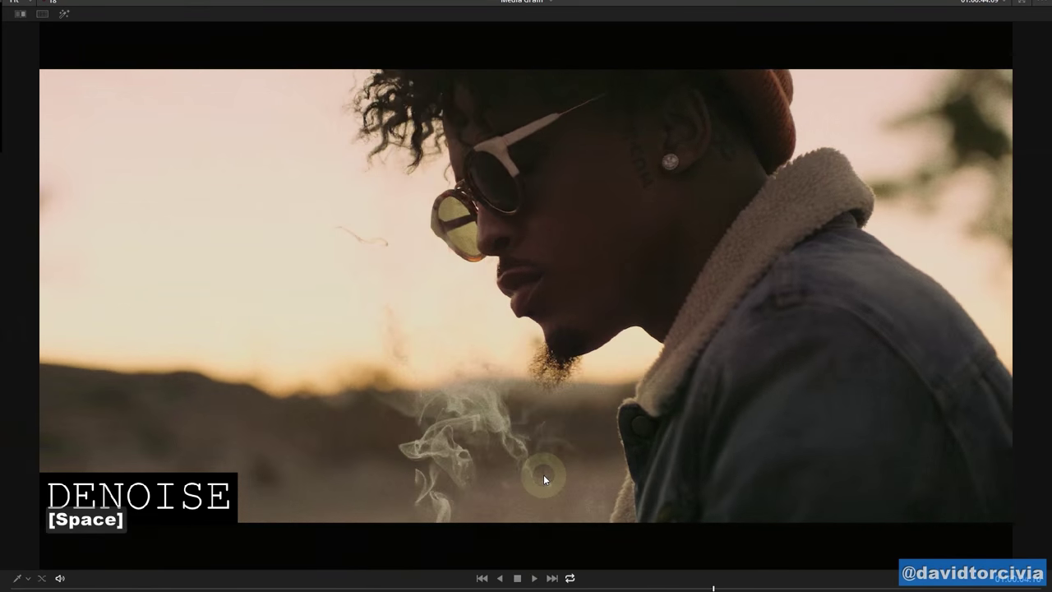
pyautogui.hotkey('shift', 'f')
pyautogui.click(759, 128)
pyautogui.click(247, 480)
pyautogui.moveTo(249, 482); pyautogui.dragTo(295, 493)
pyautogui.hotkey('ctrl', 'z')
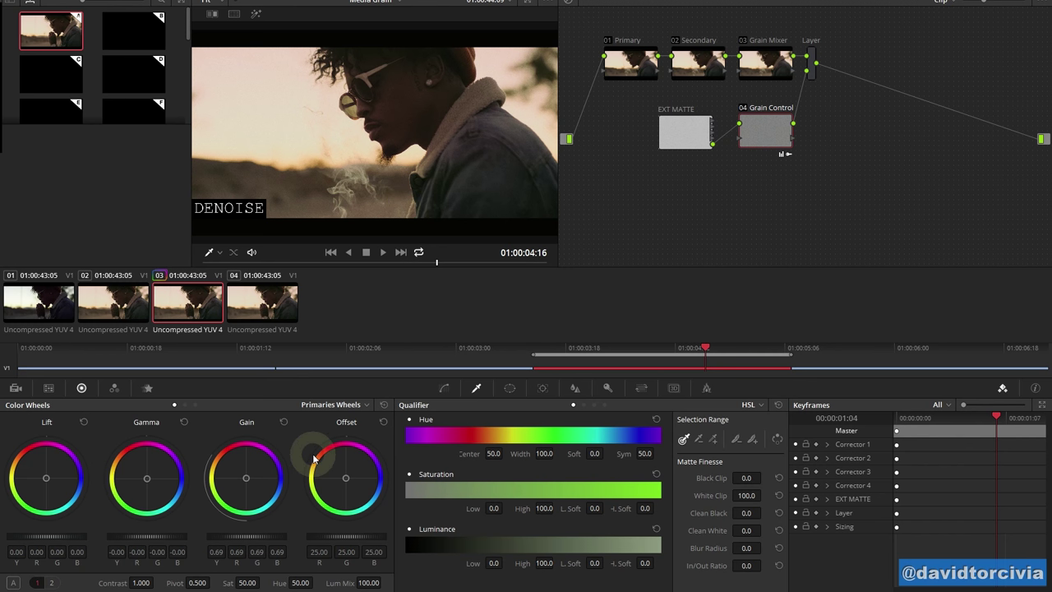
pyautogui.click(444, 387)
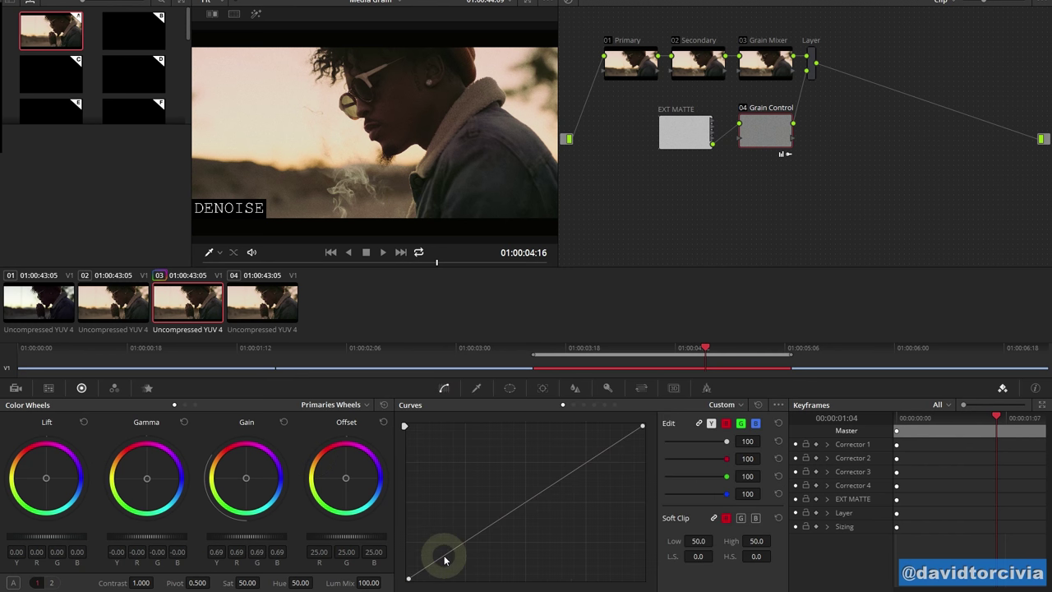
pyautogui.moveTo(444, 554); pyautogui.dragTo(447, 566)
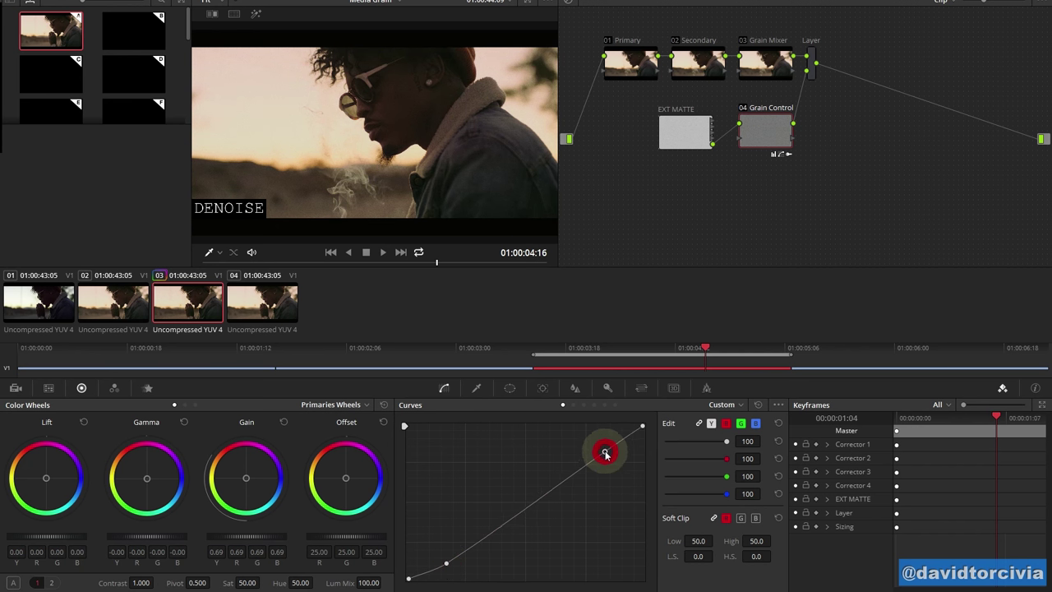
pyautogui.moveTo(605, 452); pyautogui.dragTo(602, 446)
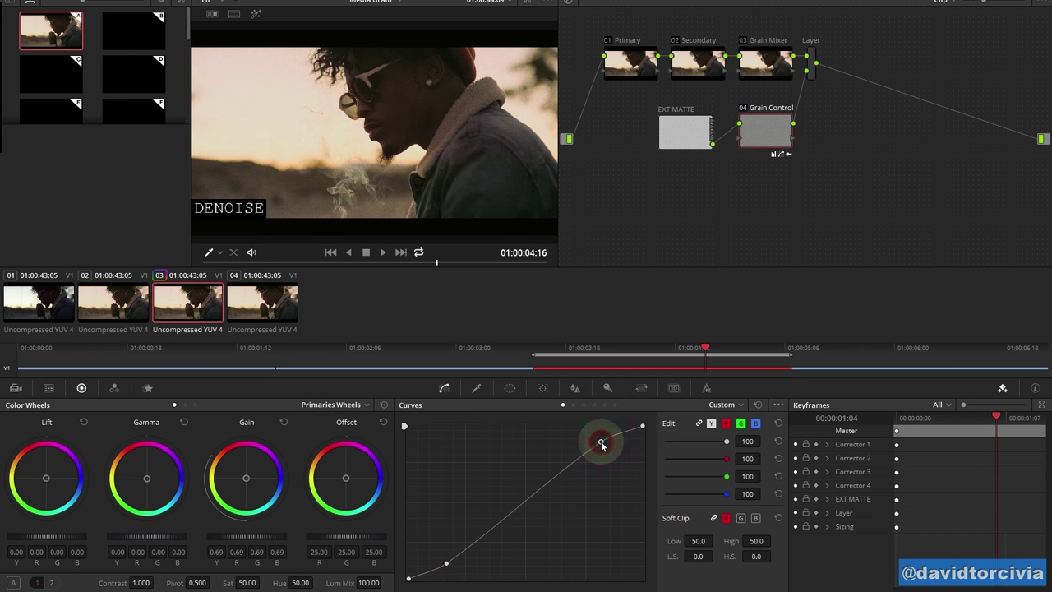
pyautogui.hotkey('ctrl', 'z')
pyautogui.hotkey('ctrl', 'z')
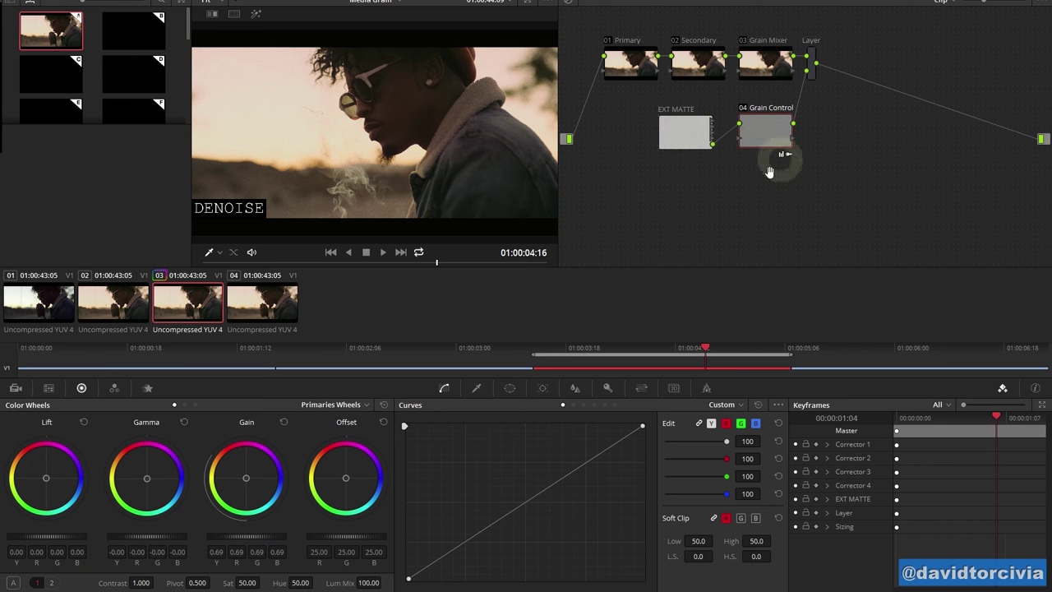
pyautogui.click(694, 128)
pyautogui.click(757, 131)
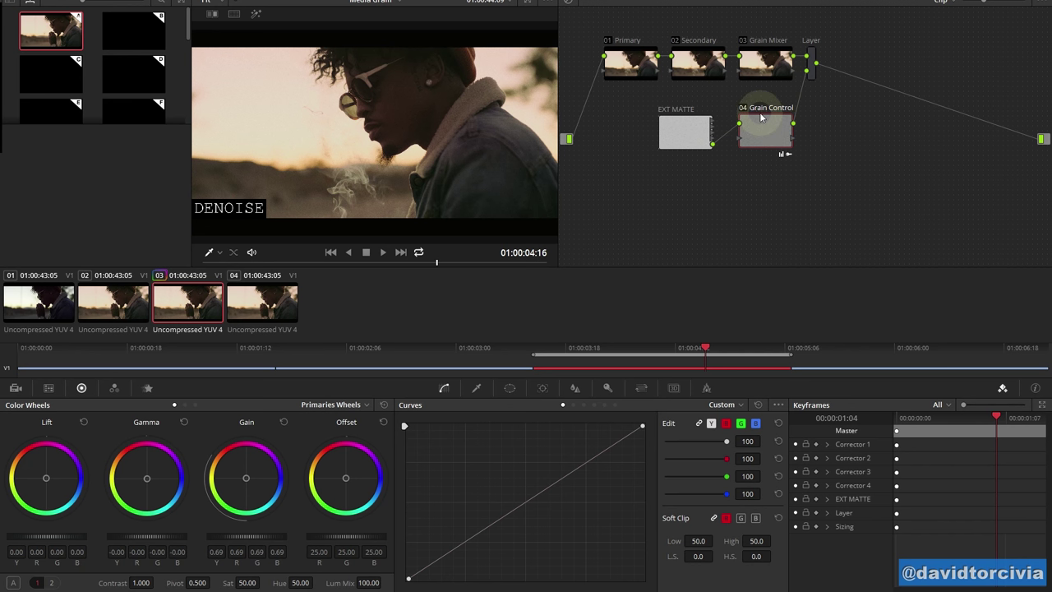
# Create a new grade version for clip 03, the DENOISE shot
pyautogui.click(709, 81)
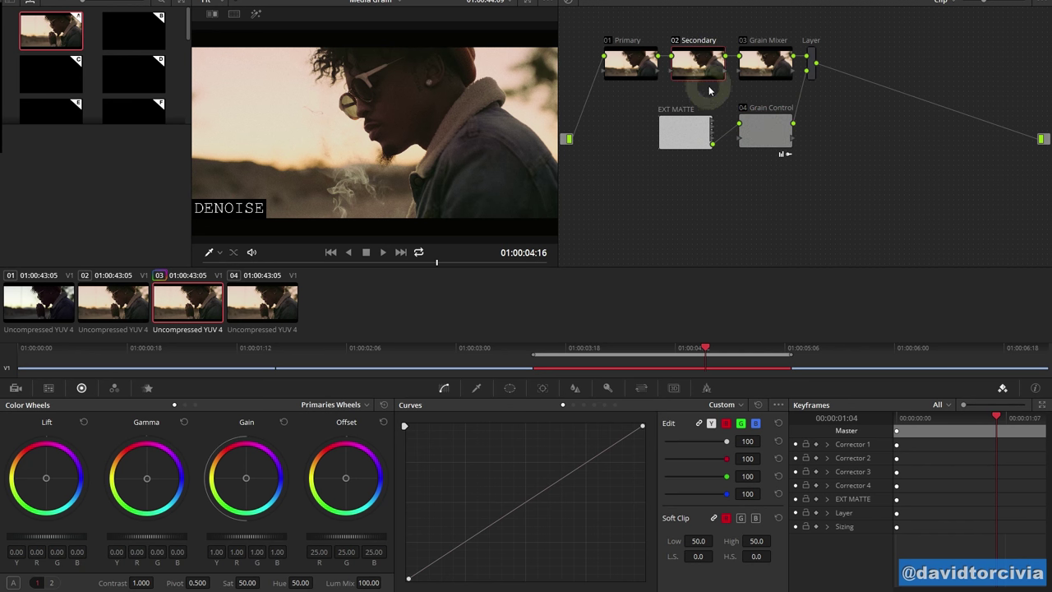
pyautogui.click(694, 55)
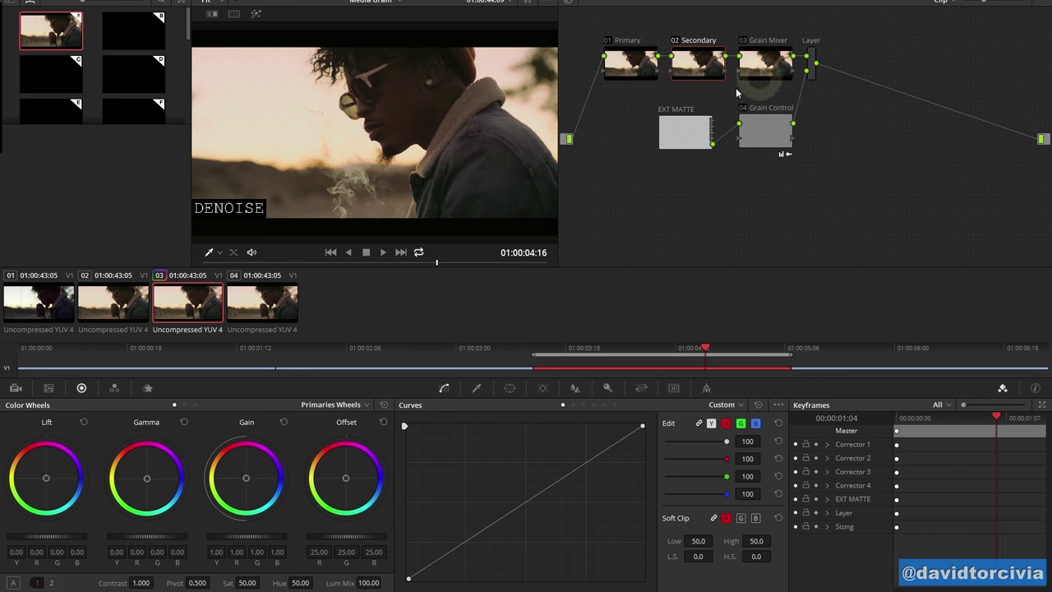
pyautogui.rightClick(204, 305)
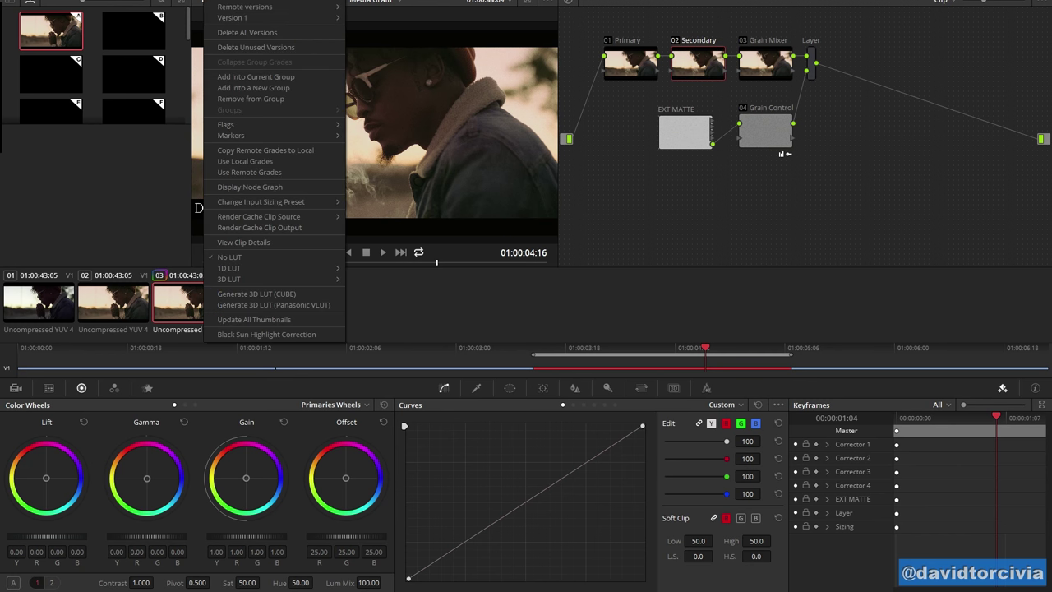
pyautogui.click(394, 4)
pyautogui.click(592, 314)
# Delete the 02 Secondary and 01 Primary nodes from the new version
pyautogui.click(696, 53)
pyautogui.press('Delete')
pyautogui.click(628, 59)
pyautogui.press('Delete')
# Place EXT MATTE beside Grain Control and save the grain-only grade as memory B
pyautogui.click(714, 147)
pyautogui.moveTo(766, 122); pyautogui.dragTo(811, 117)
pyautogui.moveTo(702, 130); pyautogui.dragTo(760, 121)
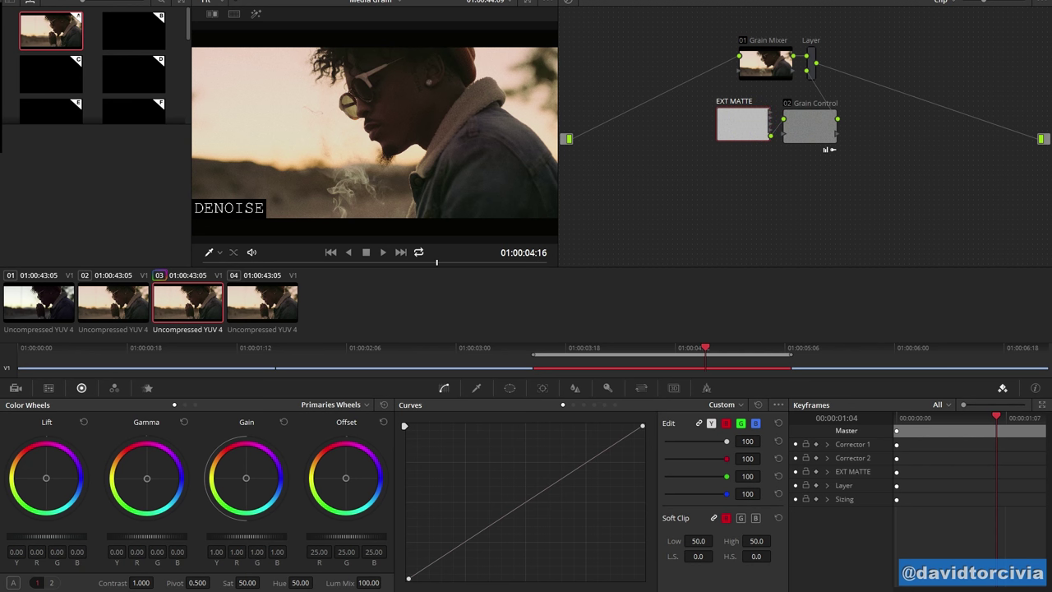
pyautogui.click(716, 169)
pyautogui.hotkey('alt', '2')
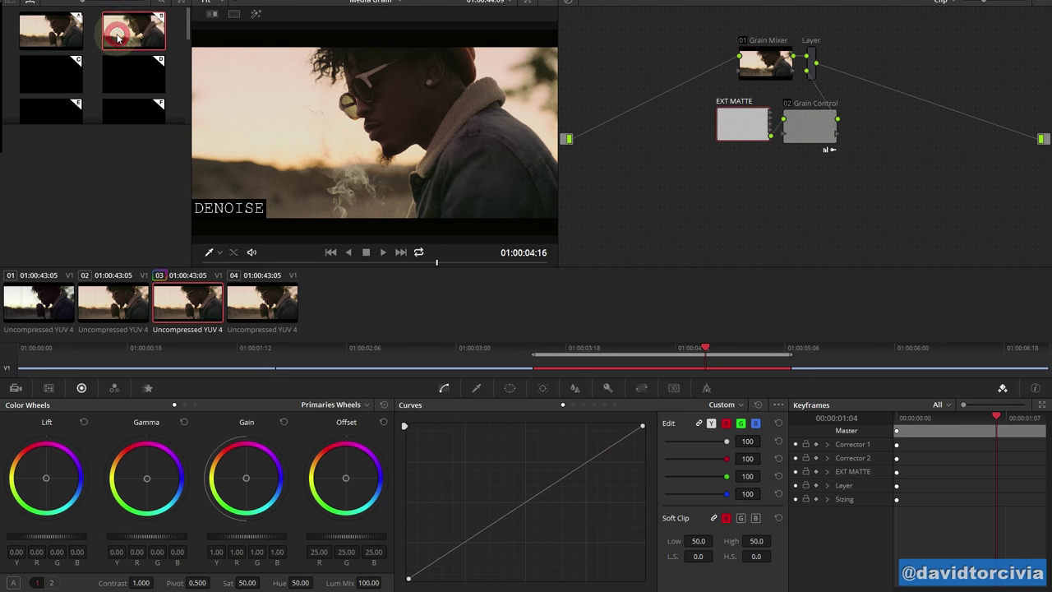
# Append memory B's node graph to clip 04, the REGRAIN shot
pyautogui.click(279, 309)
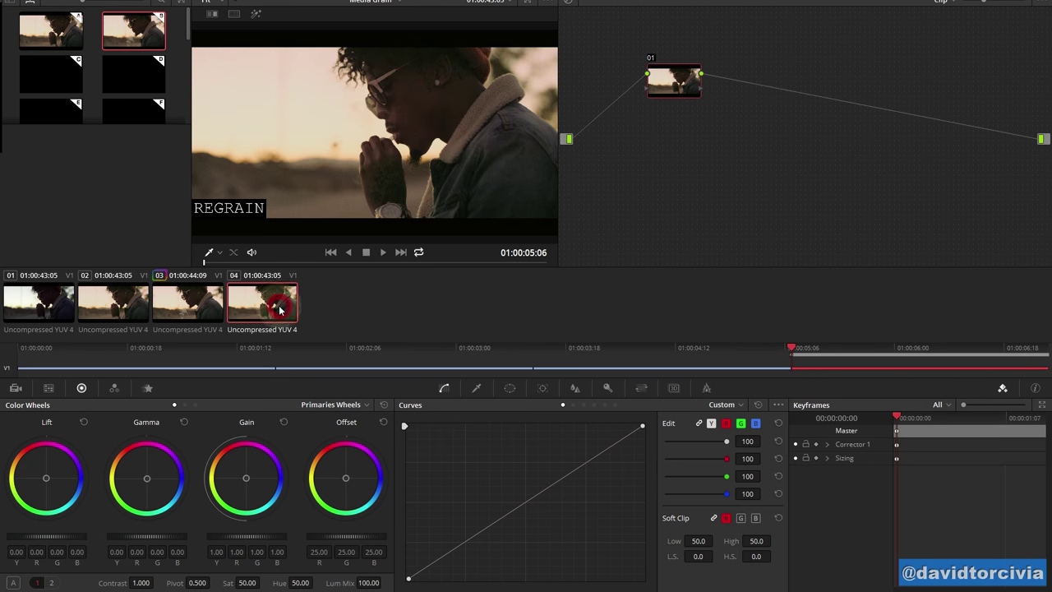
pyautogui.rightClick(148, 34)
pyautogui.click(205, 82)
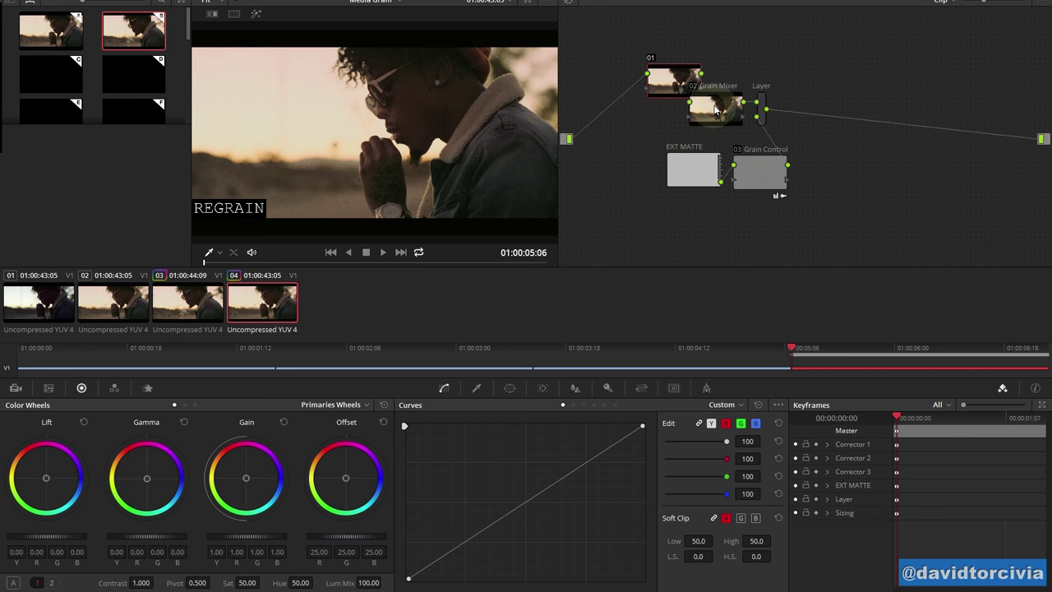
pyautogui.moveTo(716, 106); pyautogui.dragTo(781, 67)
# Reset all grades and nodes on REGRAIN, then append memory B's grain nodes again
pyautogui.rightClick(850, 159)
pyautogui.click(881, 166)
pyautogui.click(620, 59)
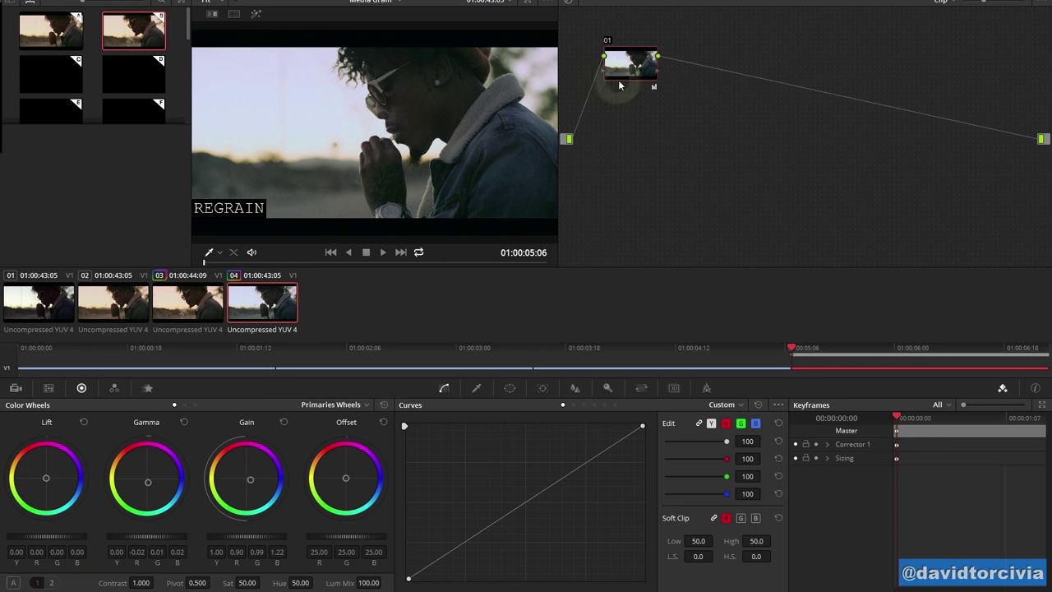
pyautogui.rightClick(156, 34)
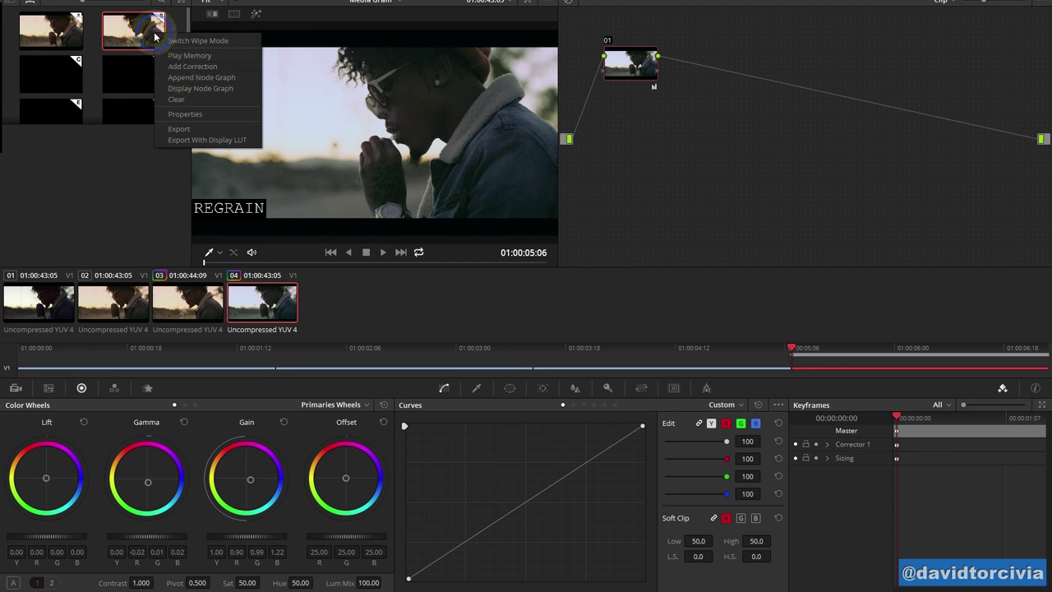
pyautogui.click(213, 77)
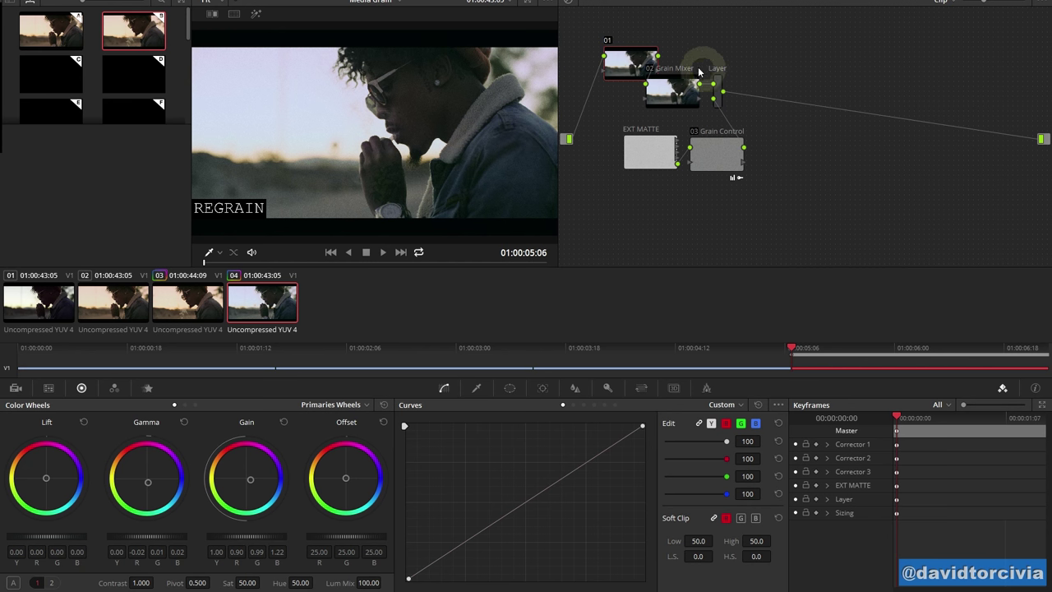
# Append memory B's node graph to clips 01, 02 and 03 together
pyautogui.keyDown('ctrl'); pyautogui.click(197, 305); pyautogui.keyUp('ctrl')
pyautogui.keyDown('ctrl'); pyautogui.click(113, 304); pyautogui.keyUp('ctrl')
pyautogui.keyDown('ctrl'); pyautogui.click(39, 304); pyautogui.keyUp('ctrl')
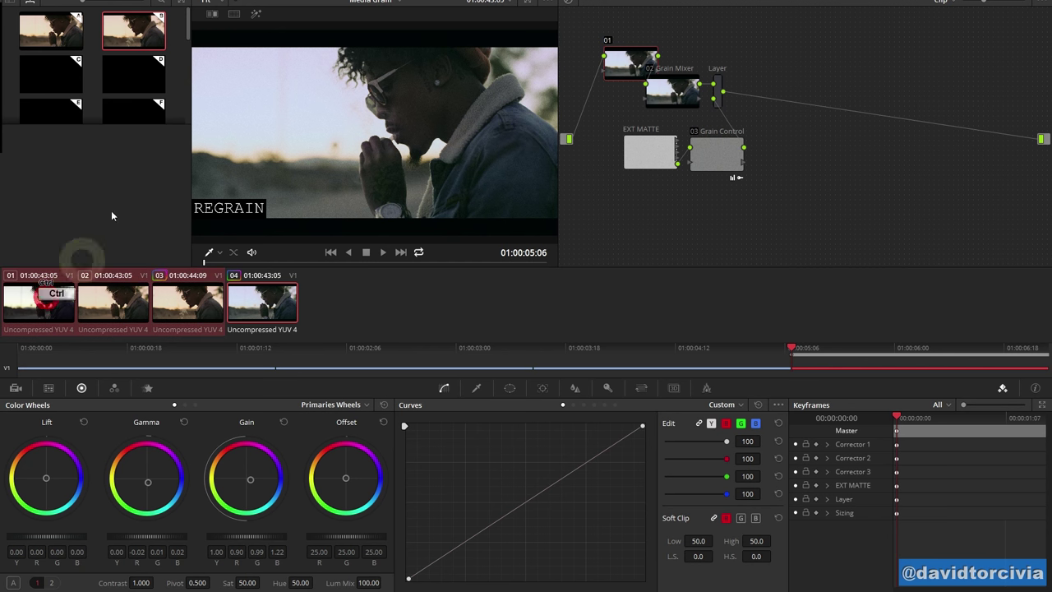
pyautogui.rightClick(125, 43)
pyautogui.click(162, 87)
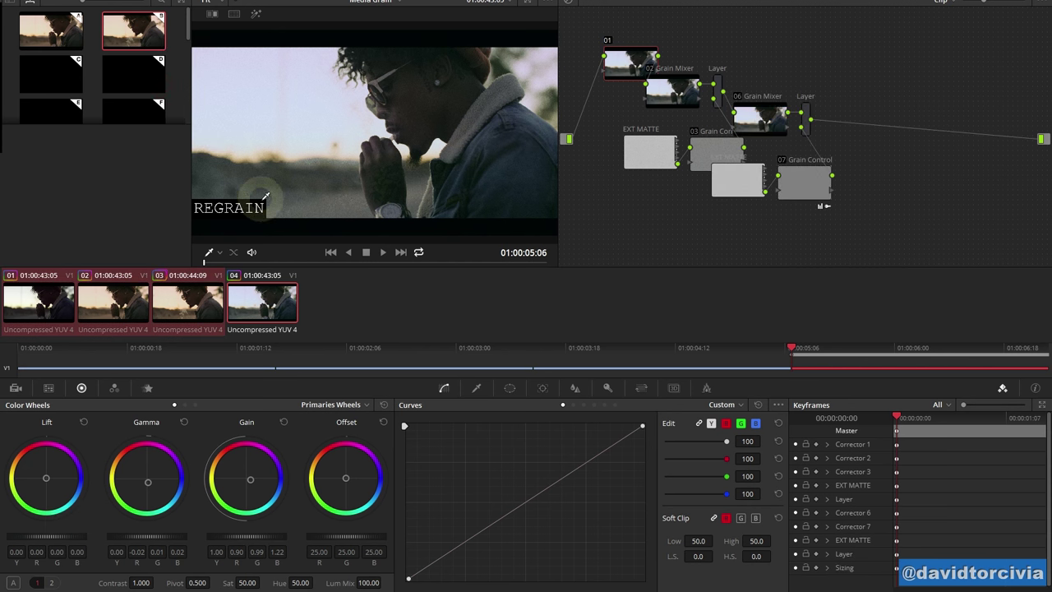
# Undo the extra nodes on clip 03 (DENOISE), restoring its 01 Primary node
pyautogui.click(188, 304)
pyautogui.hotkey('ctrl', 'z')
pyautogui.hotkey('ctrl', 'z')
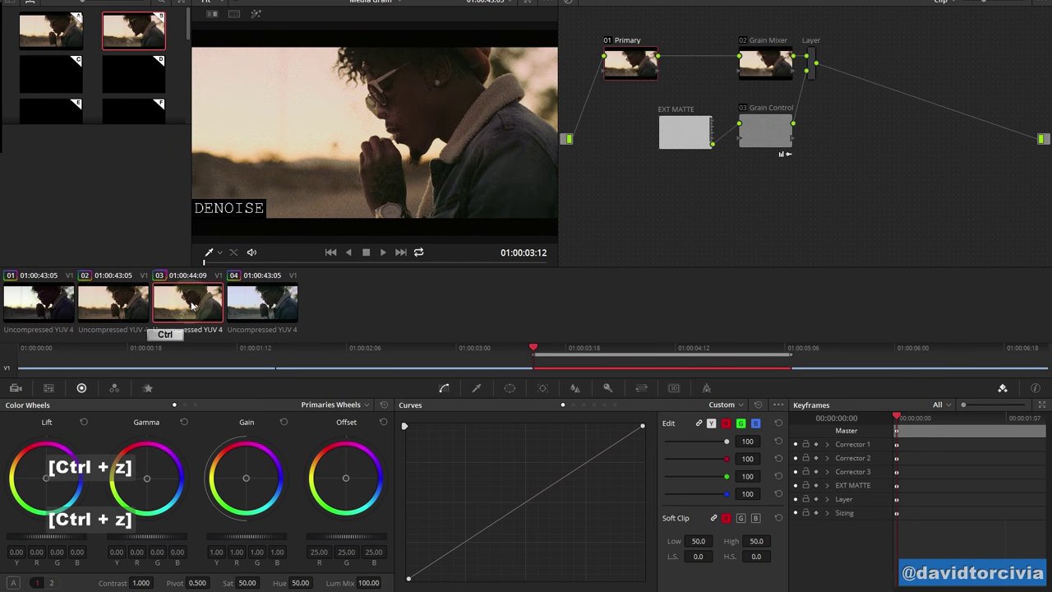
# Undo the duplicated grain nodes on clip 04 (REGRAIN), leaving a single node
pyautogui.click(265, 309)
pyautogui.hotkey('ctrl', 'z')
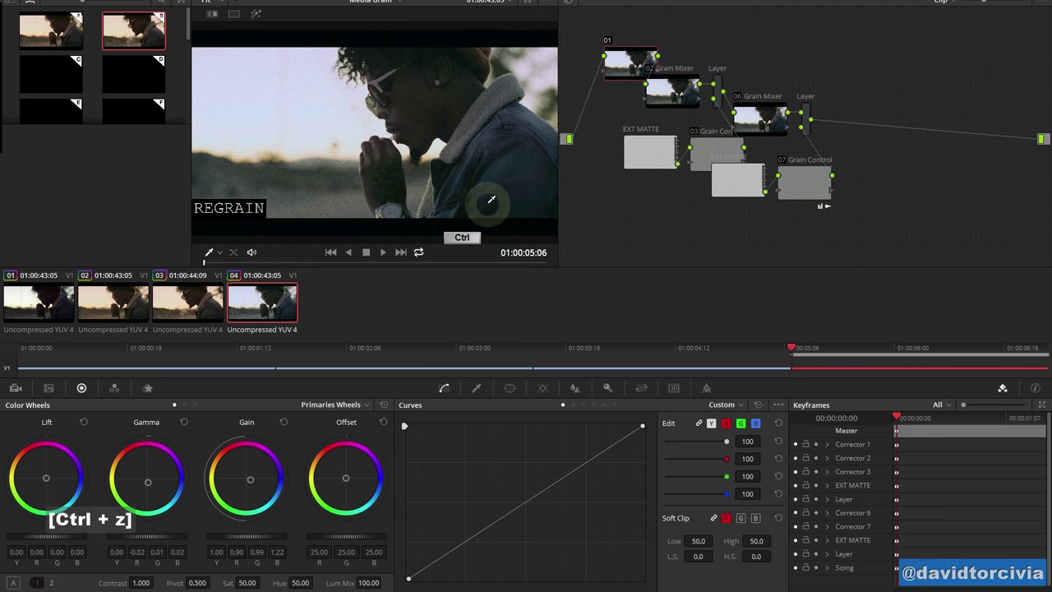
pyautogui.hotkey('ctrl', 'z')
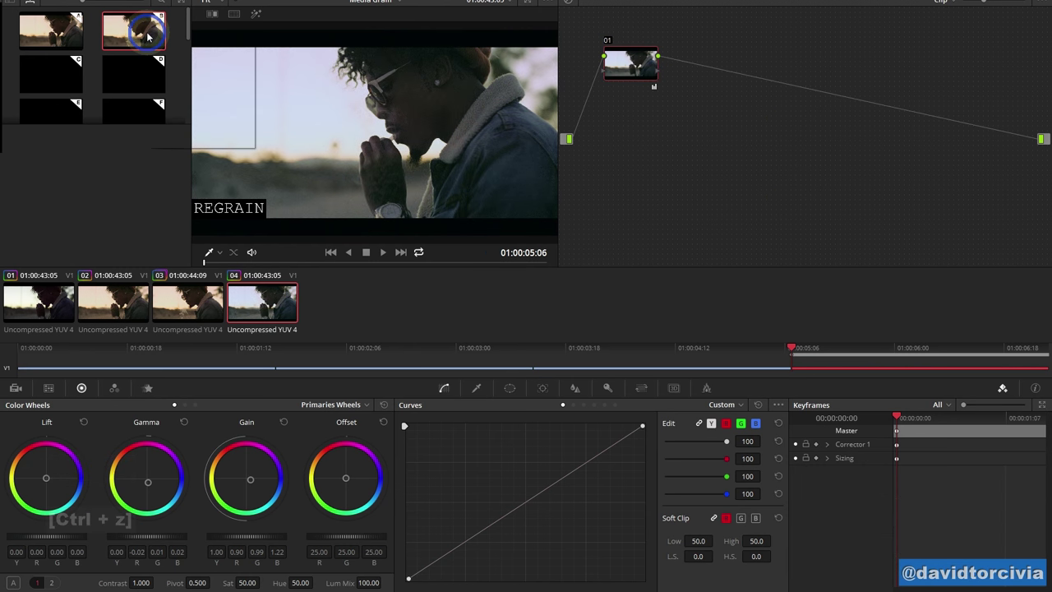
pyautogui.rightClick(148, 35)
pyautogui.press('Escape')
# File still B into the Cool album in the Gallery window
pyautogui.click(181, 3)
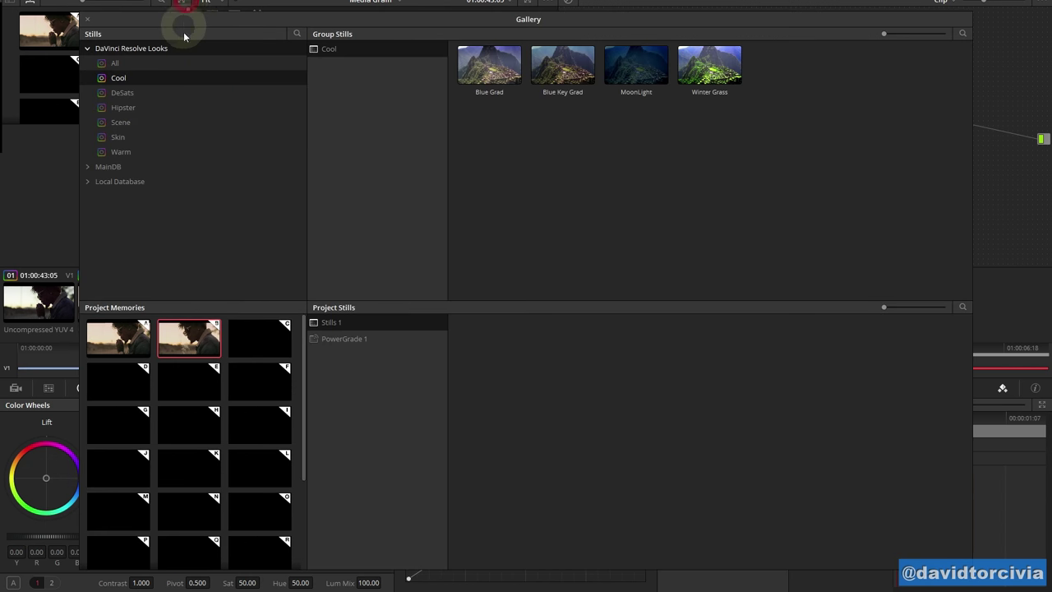
pyautogui.moveTo(205, 23); pyautogui.dragTo(329, 23)
pyautogui.moveTo(134, 31); pyautogui.dragTo(244, 130)
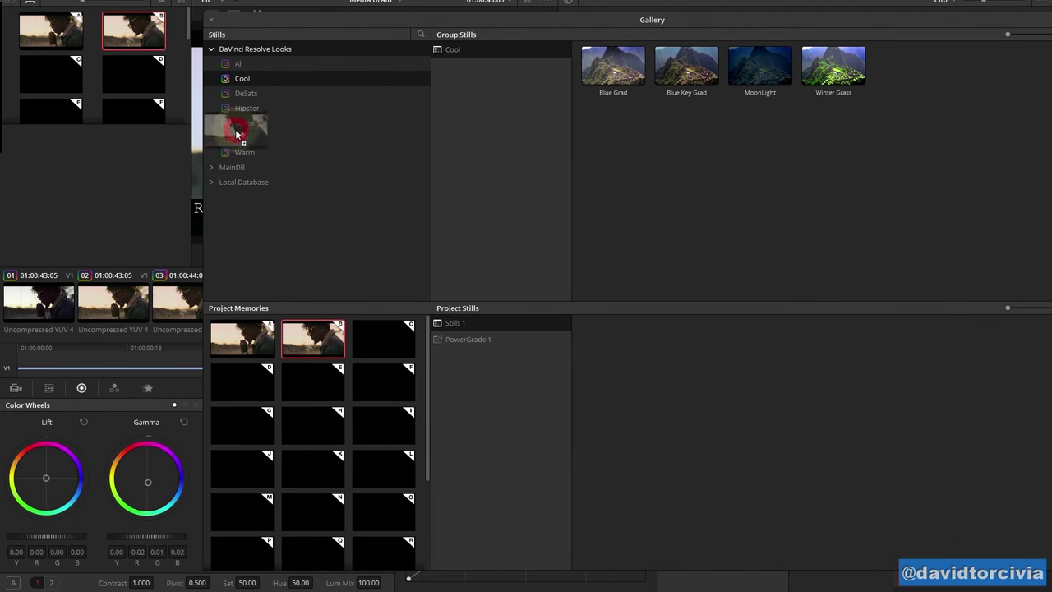
pyautogui.click(213, 21)
pyautogui.rightClick(644, 142)
# Inspect the DENOISE shot's grain full screen, around the sunglasses and on the cheek
pyautogui.click(645, 144)
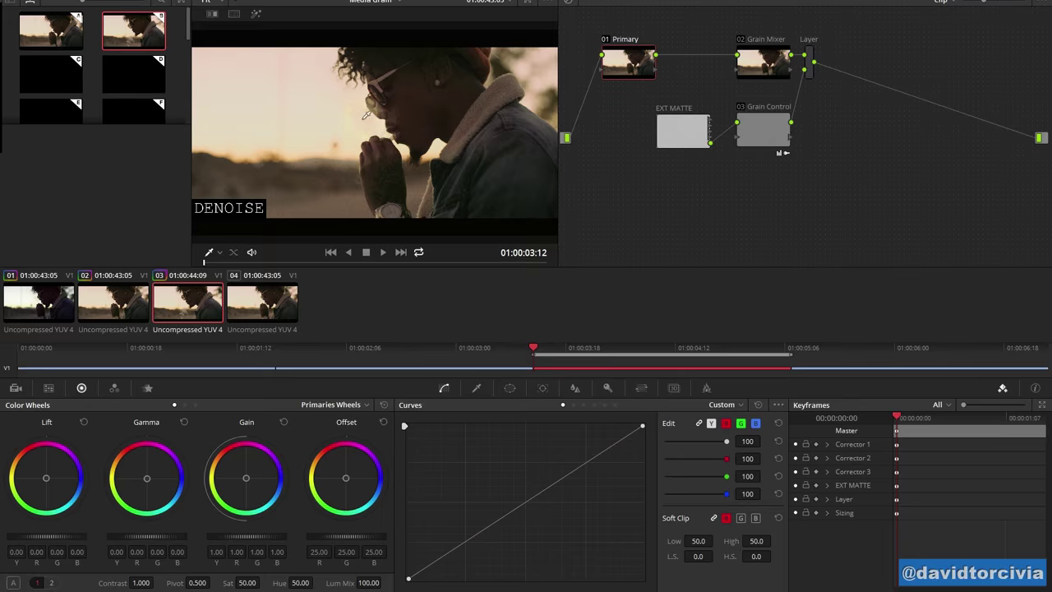
pyautogui.hotkey('shift', 'f')
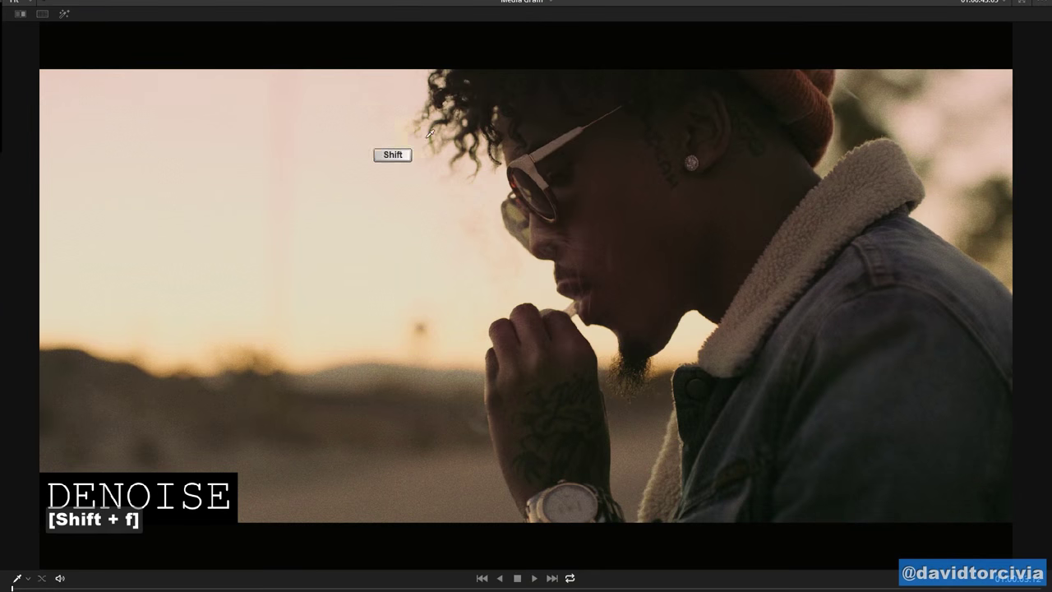
pyautogui.click(565, 165)
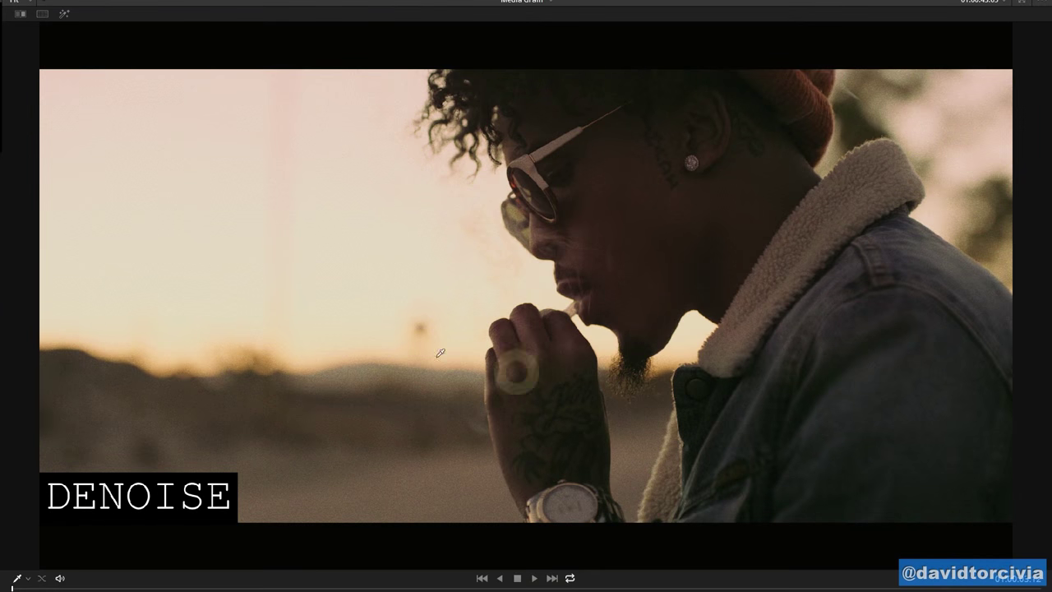
pyautogui.click(630, 256)
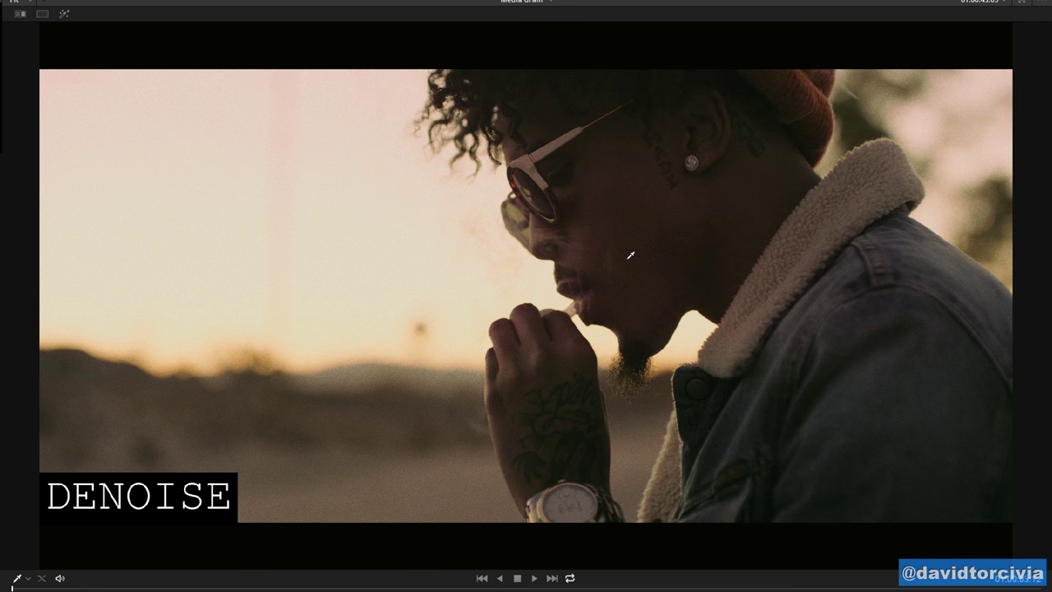
pyautogui.hotkey('shift', 'f')
# Line up EXT MATTE directly beside the Grain Control node
pyautogui.click(798, 66)
pyautogui.click(672, 138)
pyautogui.moveTo(767, 120); pyautogui.dragTo(798, 123)
pyautogui.moveTo(699, 132); pyautogui.dragTo(729, 123)
pyautogui.moveTo(798, 123); pyautogui.dragTo(781, 122)
# Keep the Layer mixer in Overlay composite mode and place Primary beside Grain Mixer
pyautogui.rightClick(807, 62)
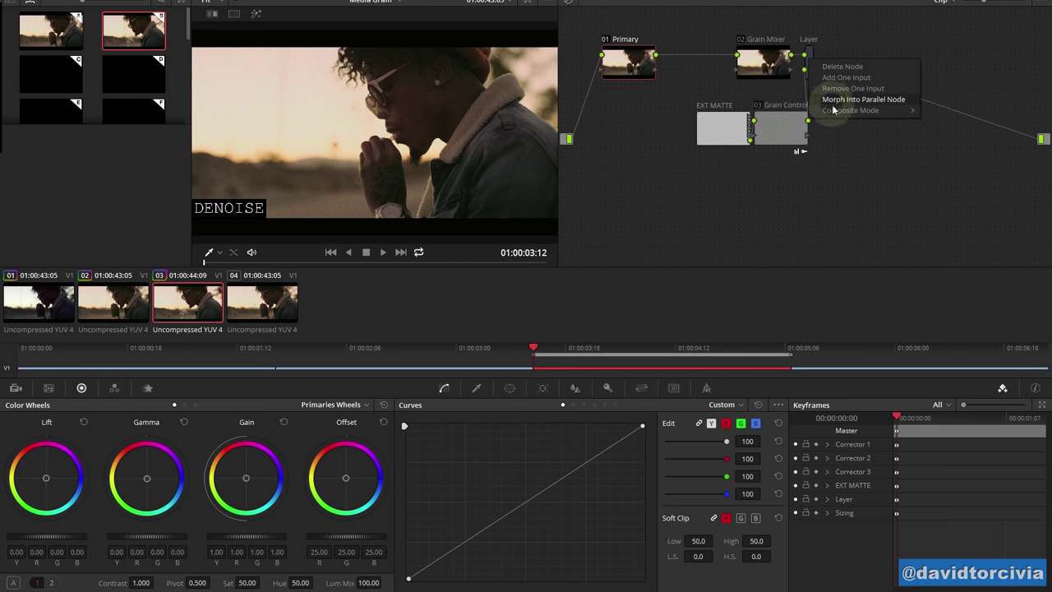
pyautogui.moveTo(854, 110)
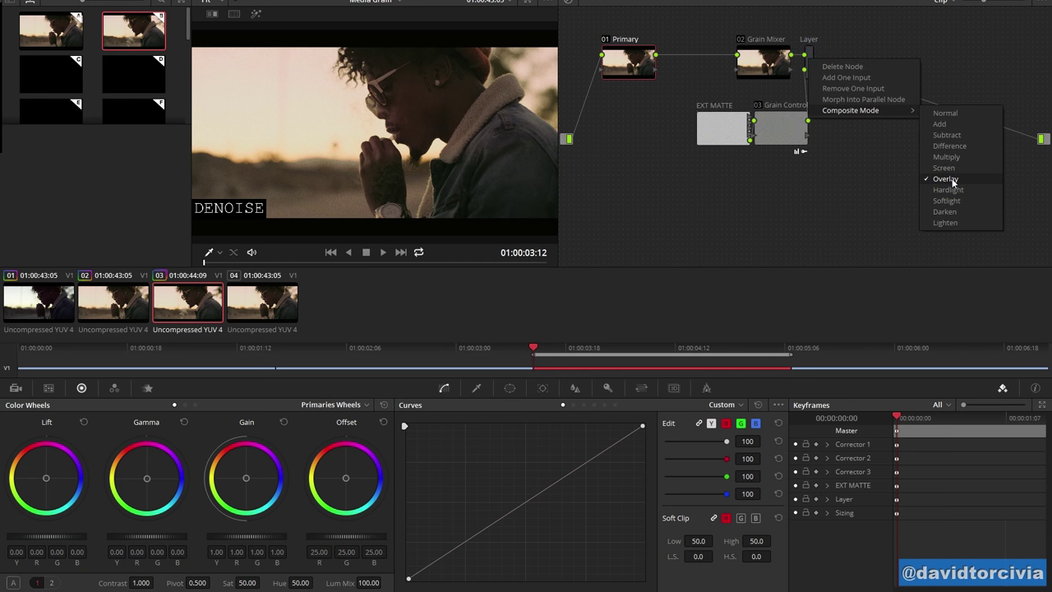
pyautogui.click(954, 181)
pyautogui.moveTo(730, 121); pyautogui.dragTo(717, 120)
pyautogui.moveTo(641, 56); pyautogui.dragTo(714, 56)
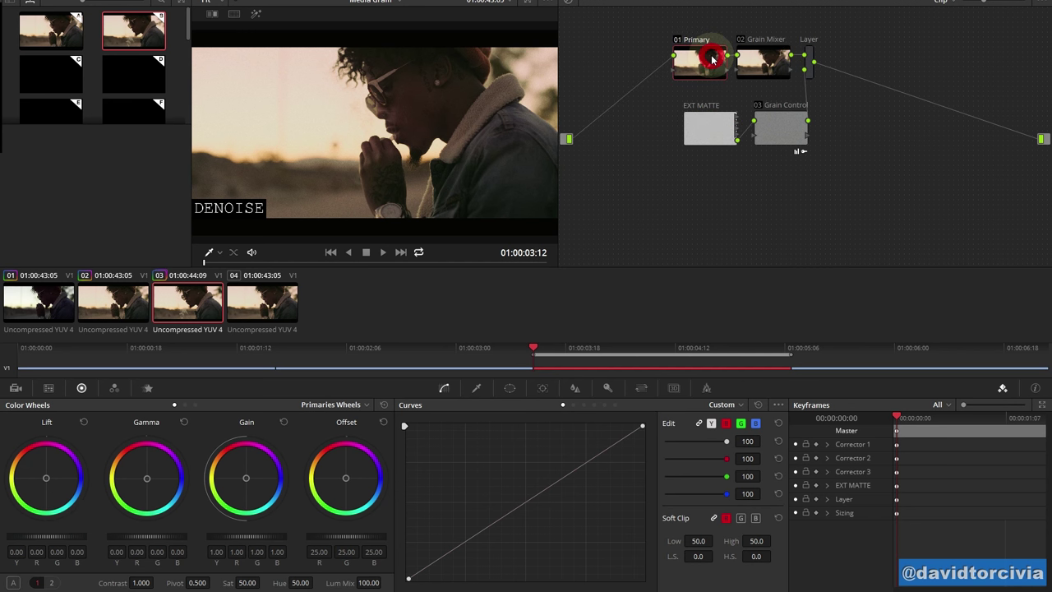